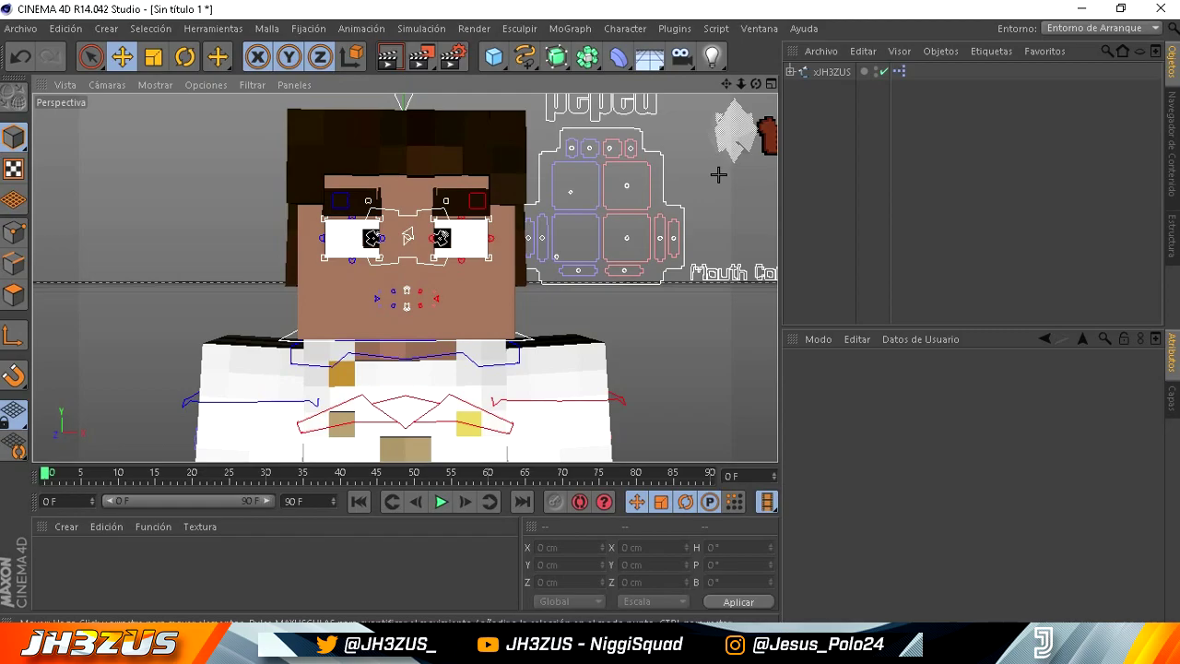
Orbit around the character, trying selecting and deselecting the head object.
mouse_move(718, 174)
alt+mouse_down()
mouse_move(585, 313)
mouse_move(646, 313)
mouse_move(585, 310)
alt+mouse_up()
click(509, 240)
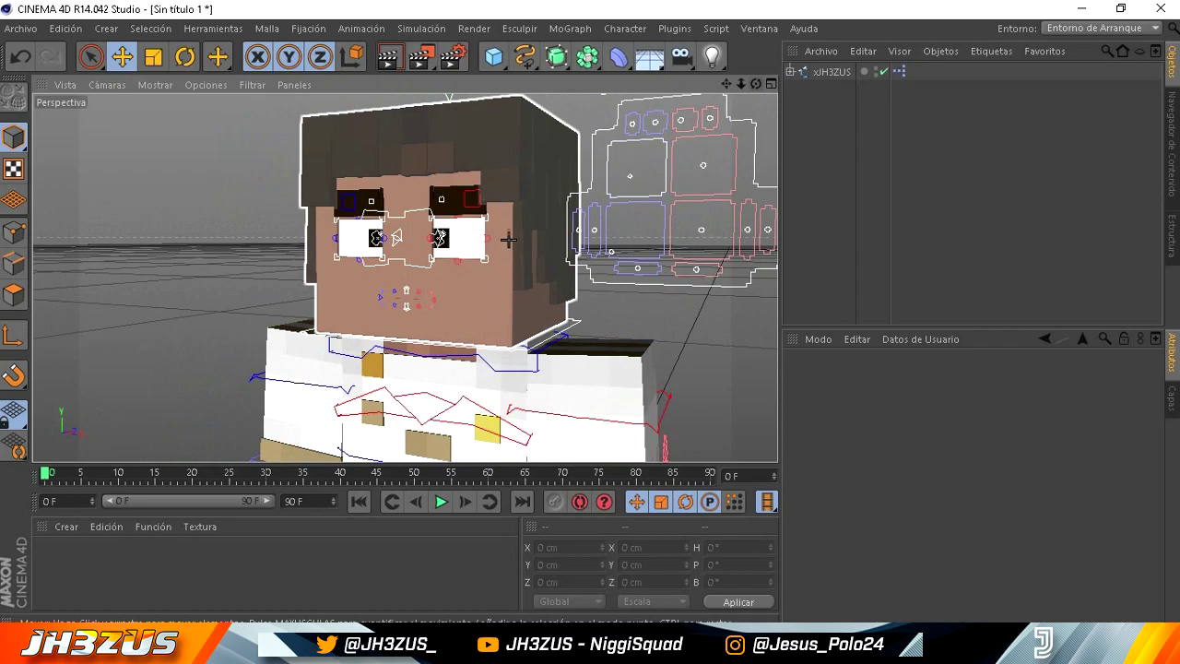
click(216, 182)
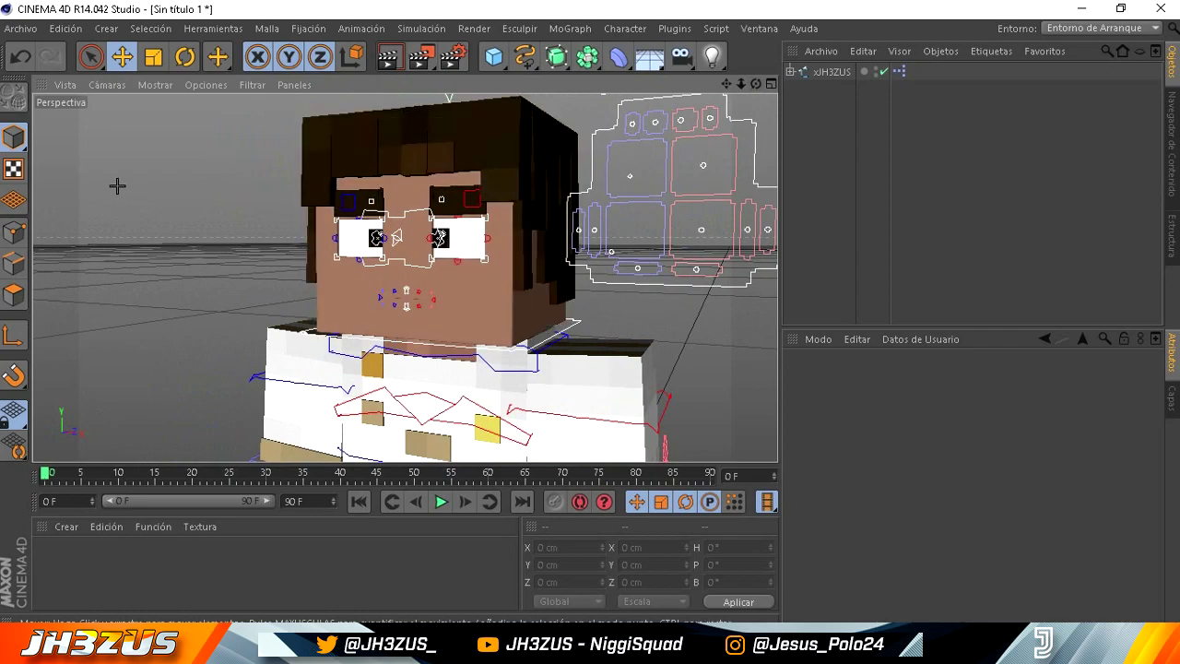
click(535, 230)
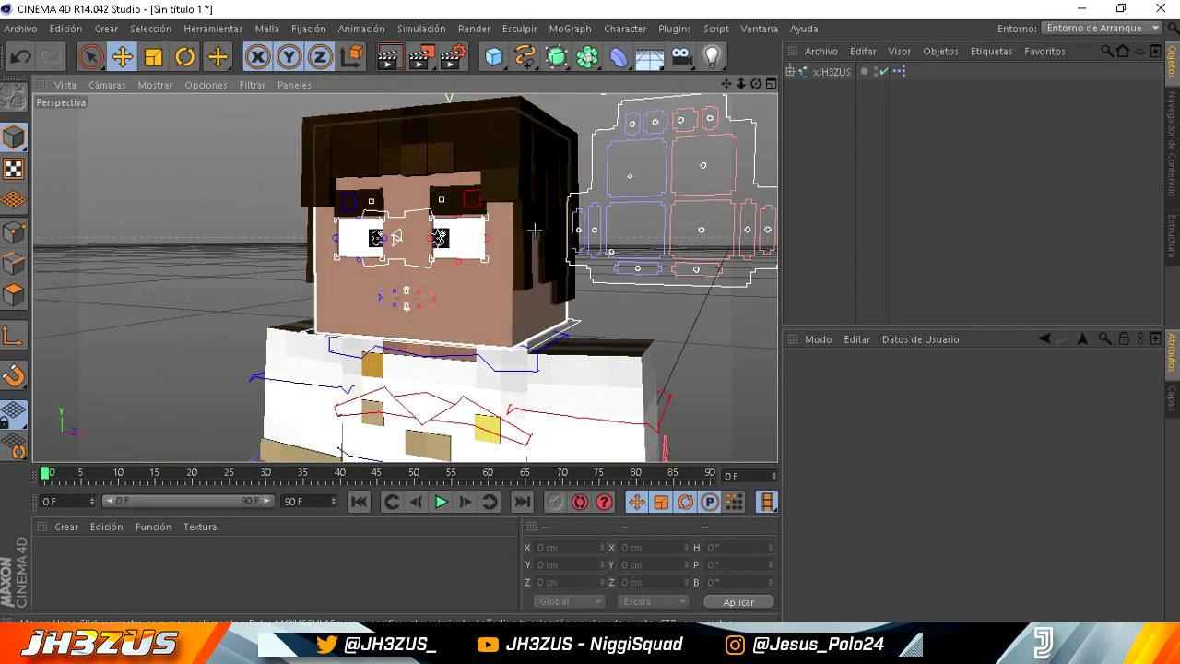
click(271, 293)
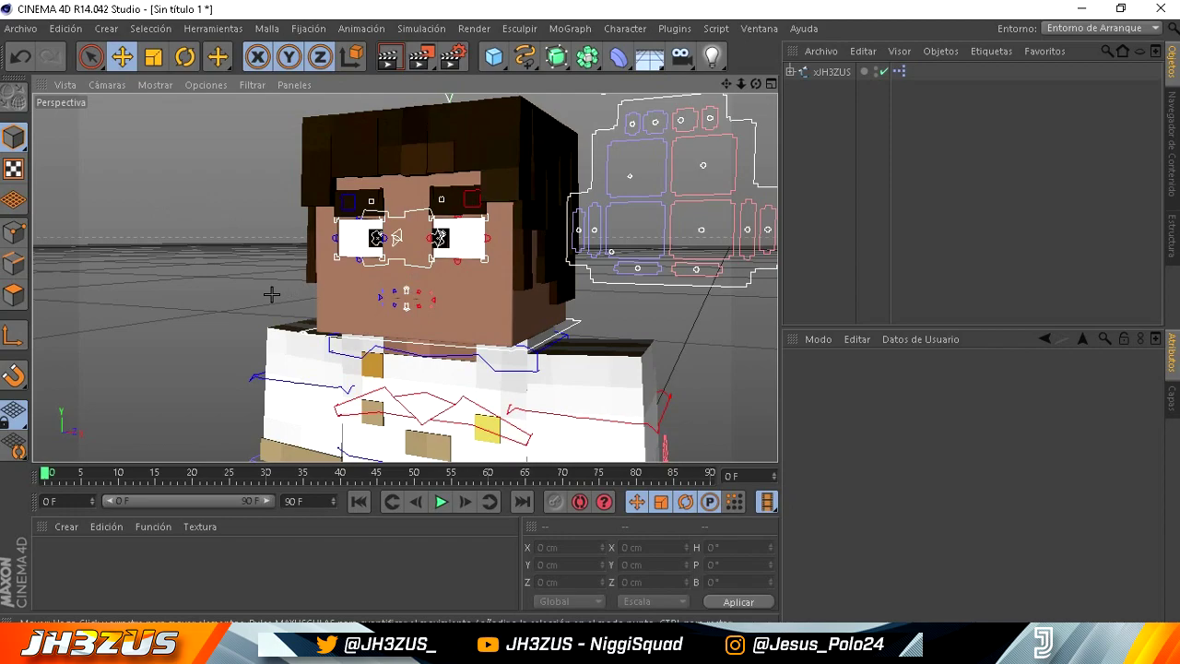
Frame the face and select the rig controller to show Pupils 1, Nose None settings.
click(516, 276)
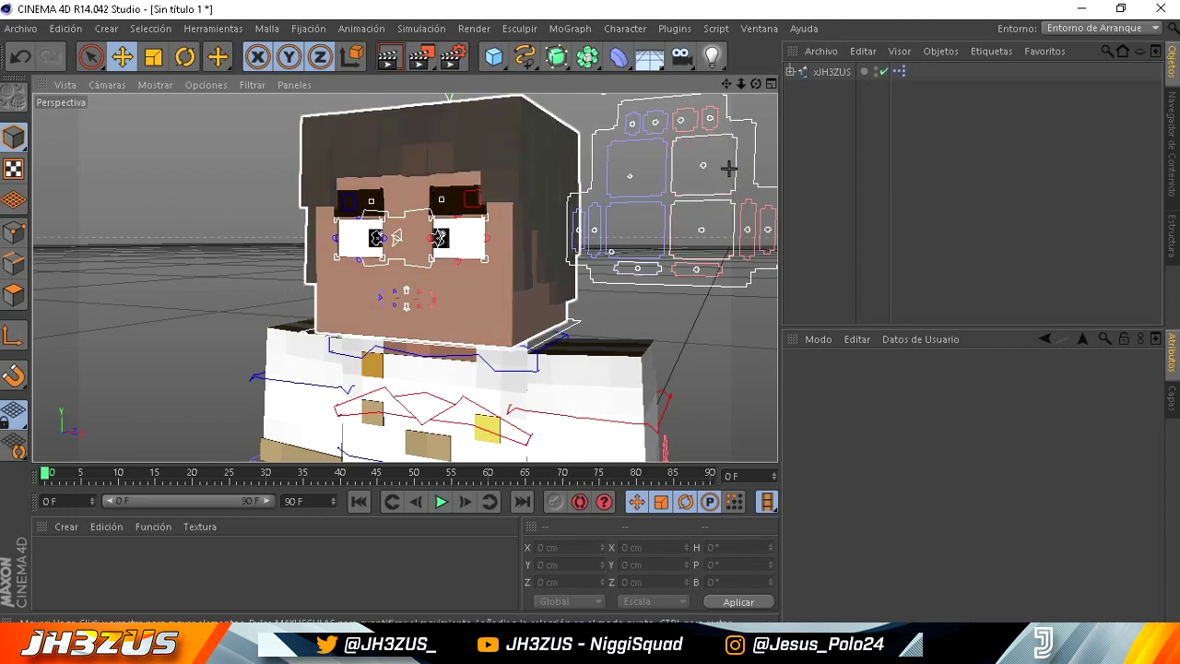
click(727, 169)
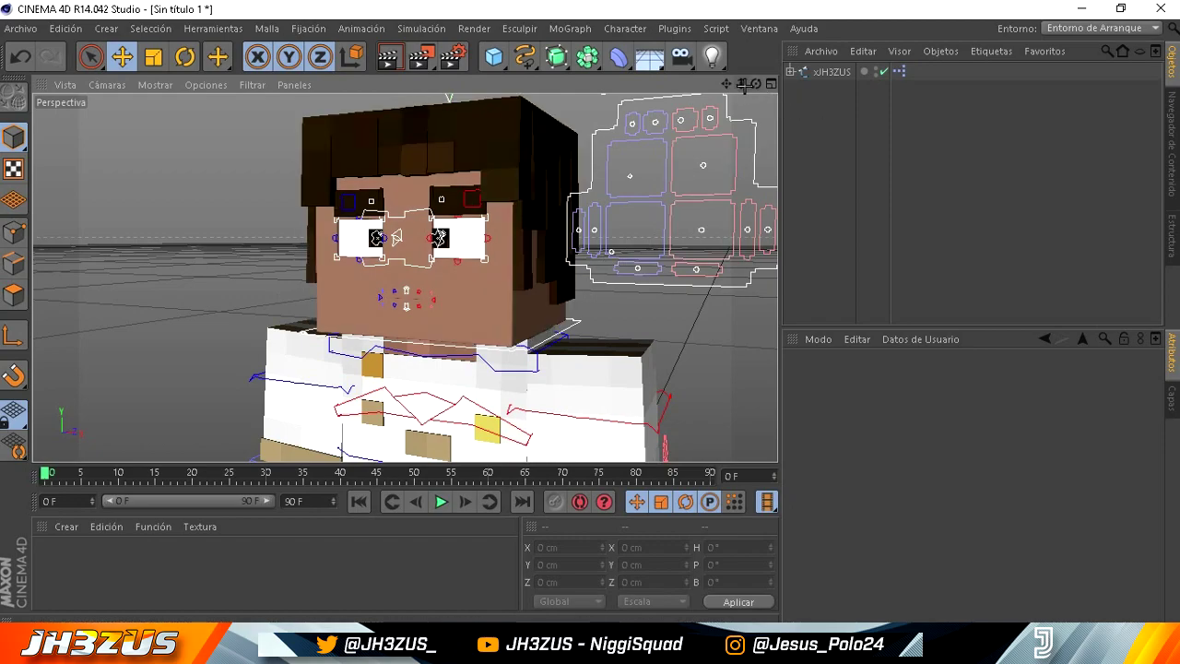
scroll(590, 315, down, 2)
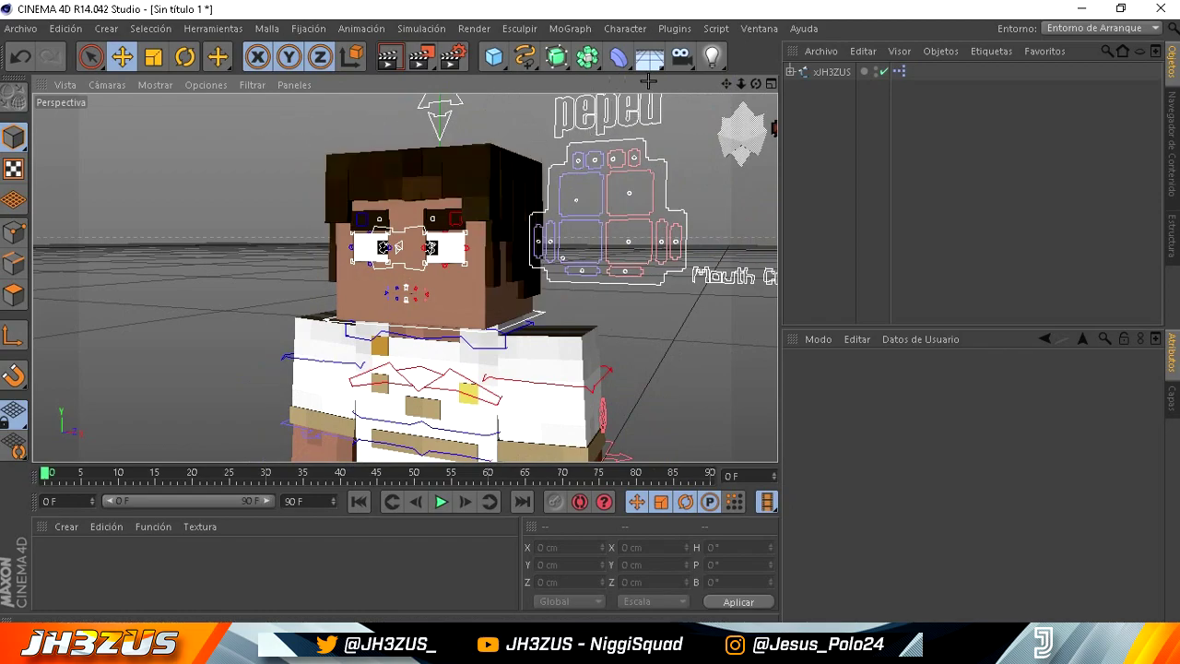
drag(741, 83, 216, 178)
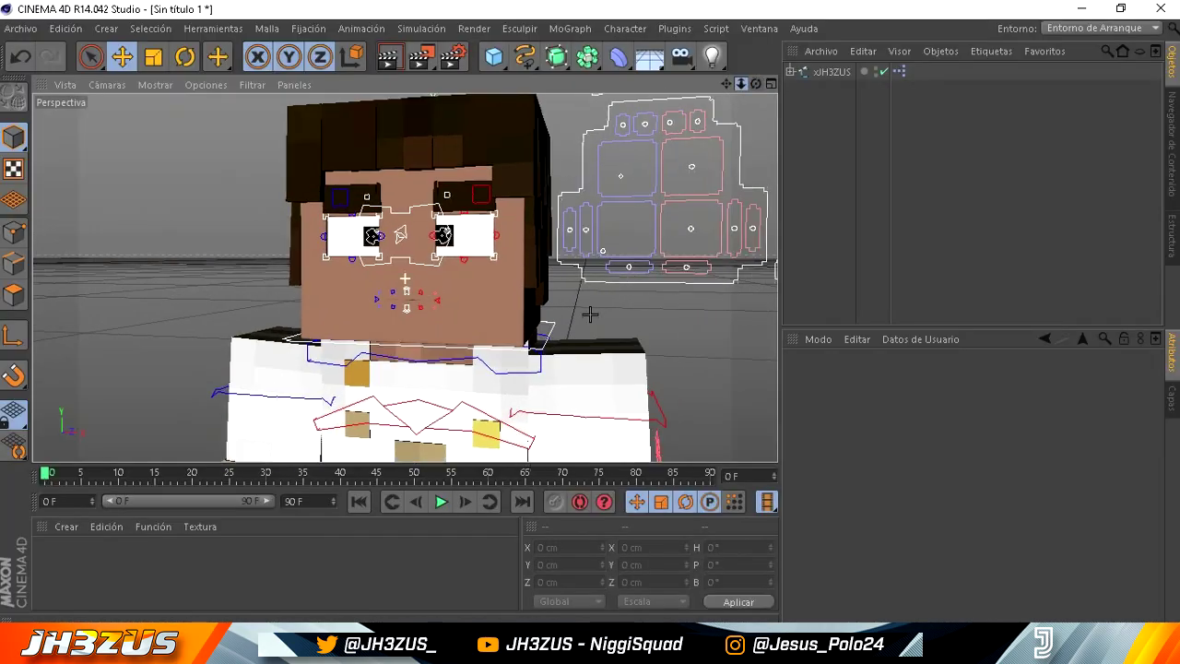
mouse_move(741, 83)
mouse_down()
mouse_move(590, 317)
mouse_move(733, 83)
mouse_up()
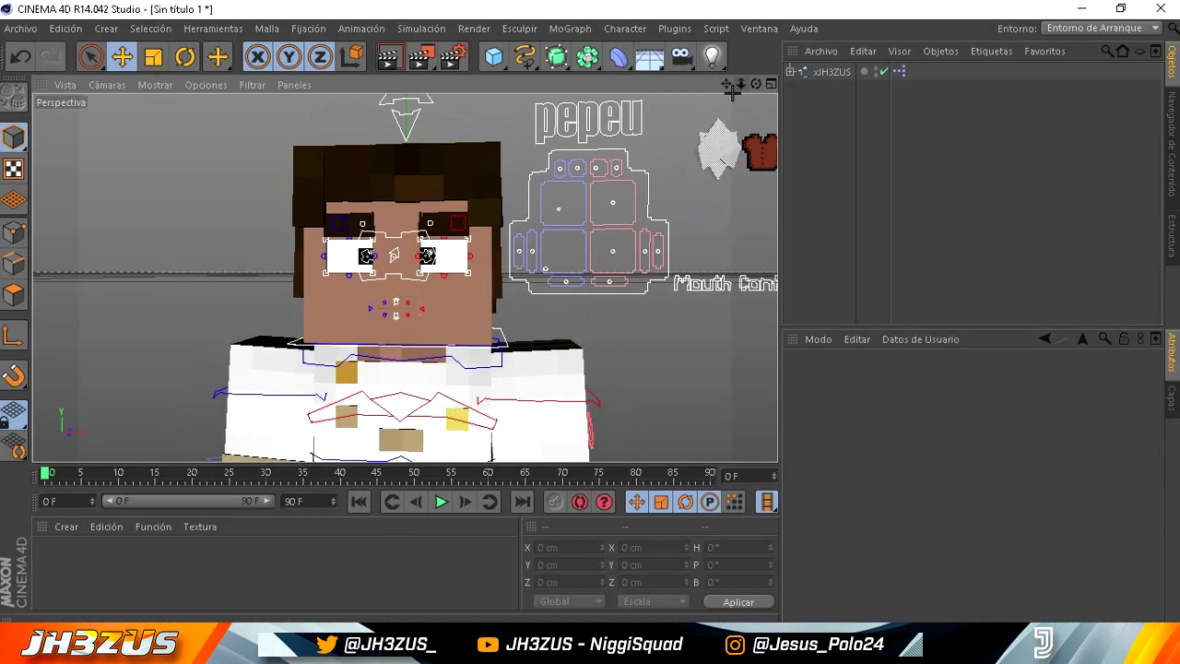
click(719, 148)
Turn Extrude Head off to hide the hair, then rotate closer to the face.
click(954, 565)
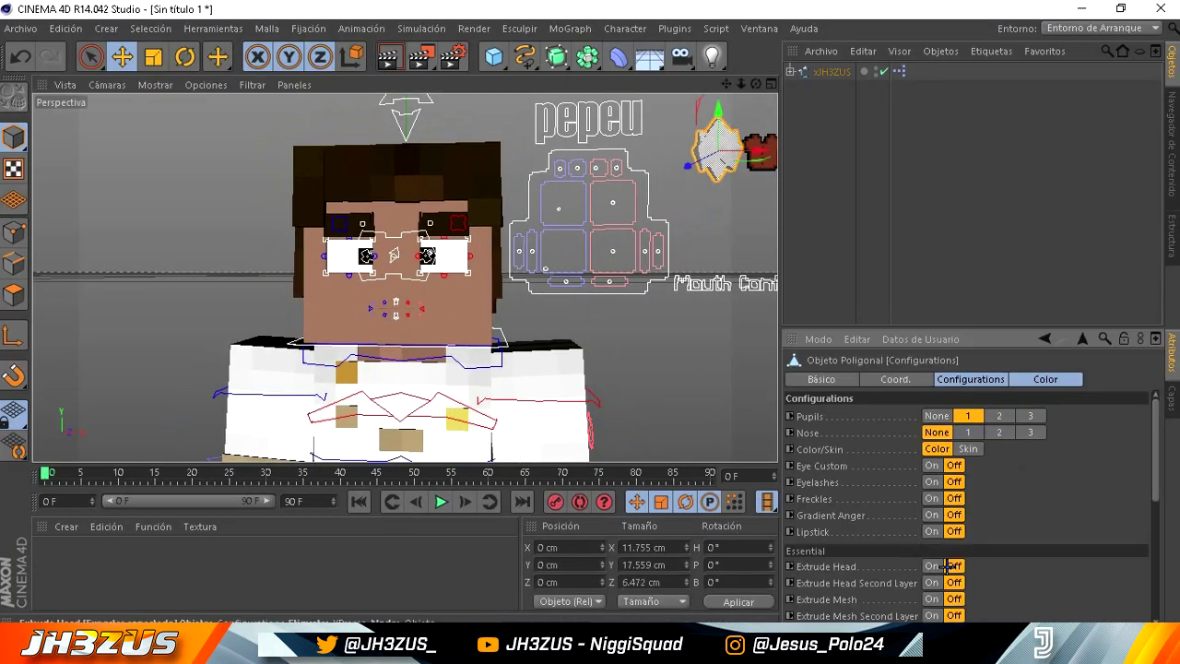
click(637, 364)
scroll(590, 316, up, 3)
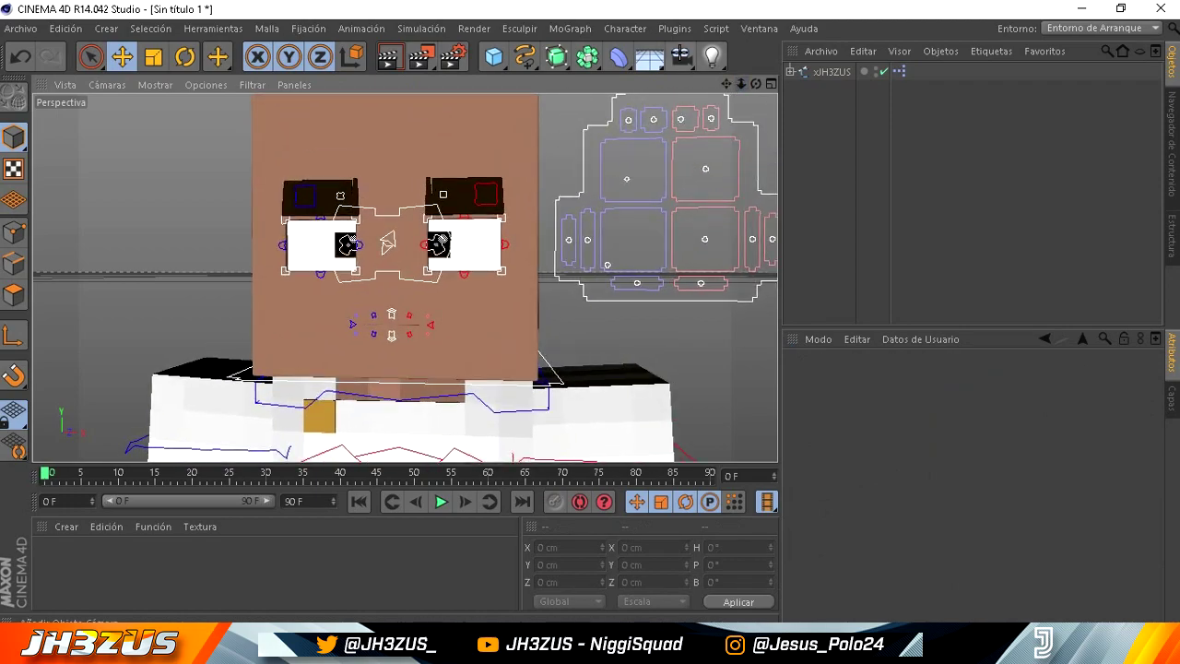
alt+drag(590, 315, 717, 132)
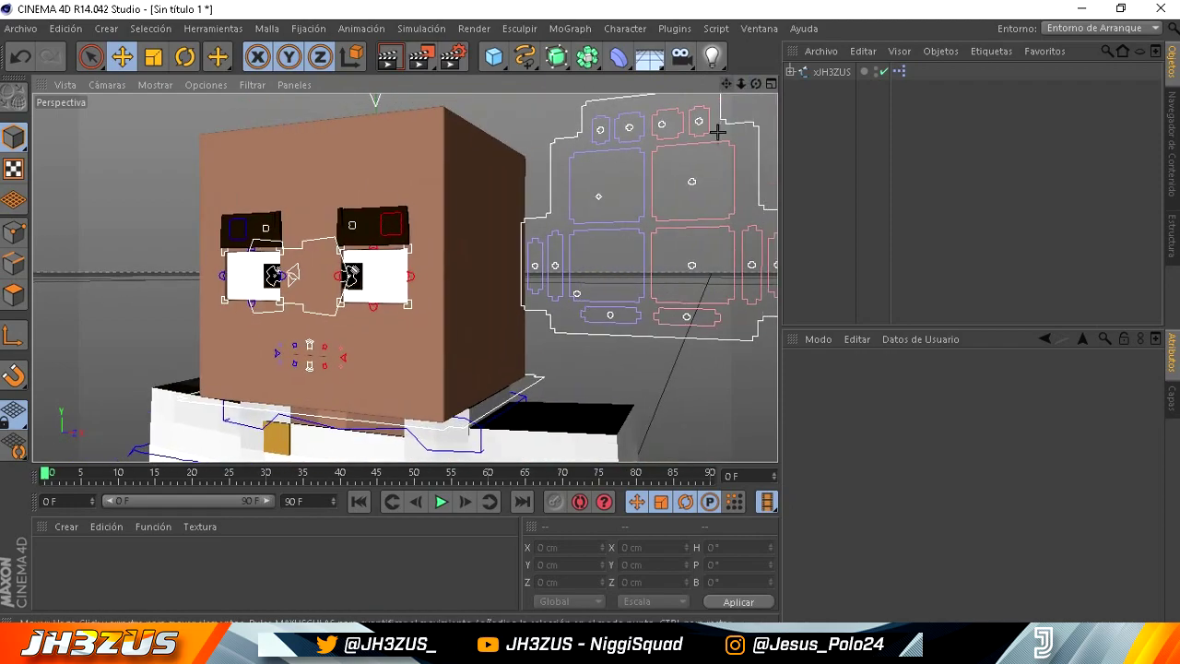
Try raising two face control splines, then undo it.
click(740, 263)
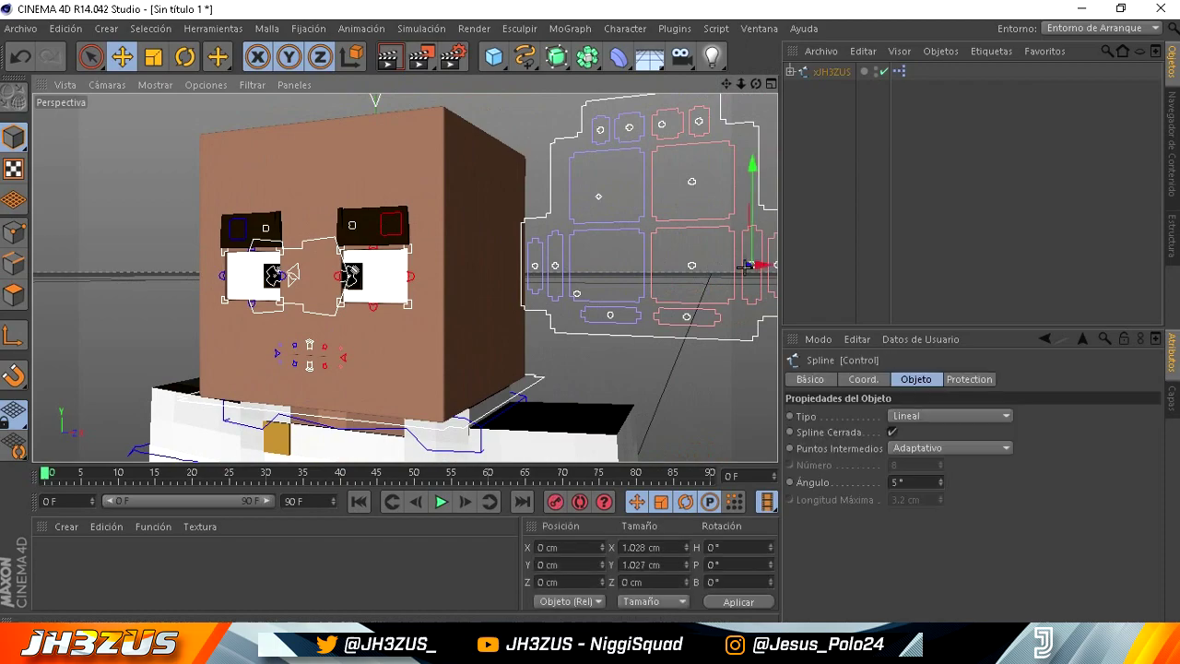
shift+click(573, 266)
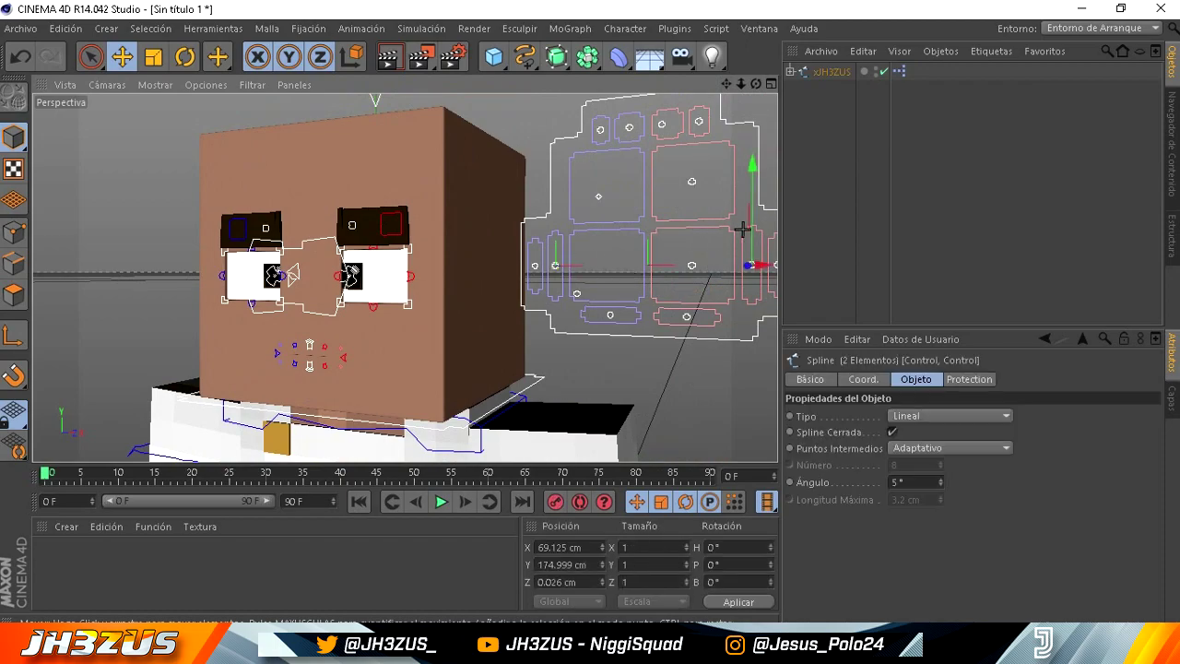
drag(749, 231, 750, 216)
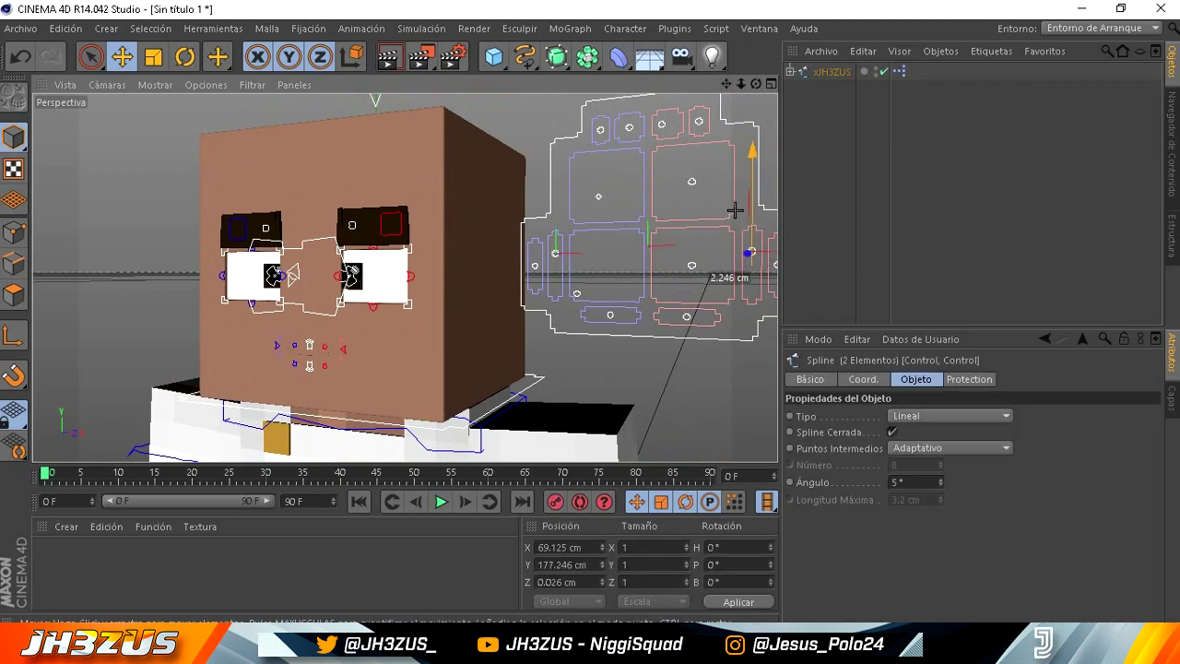
click(20, 57)
Zoom in on the mouth and test raising both mouth corners, then undo.
scroll(593, 315, up, 2)
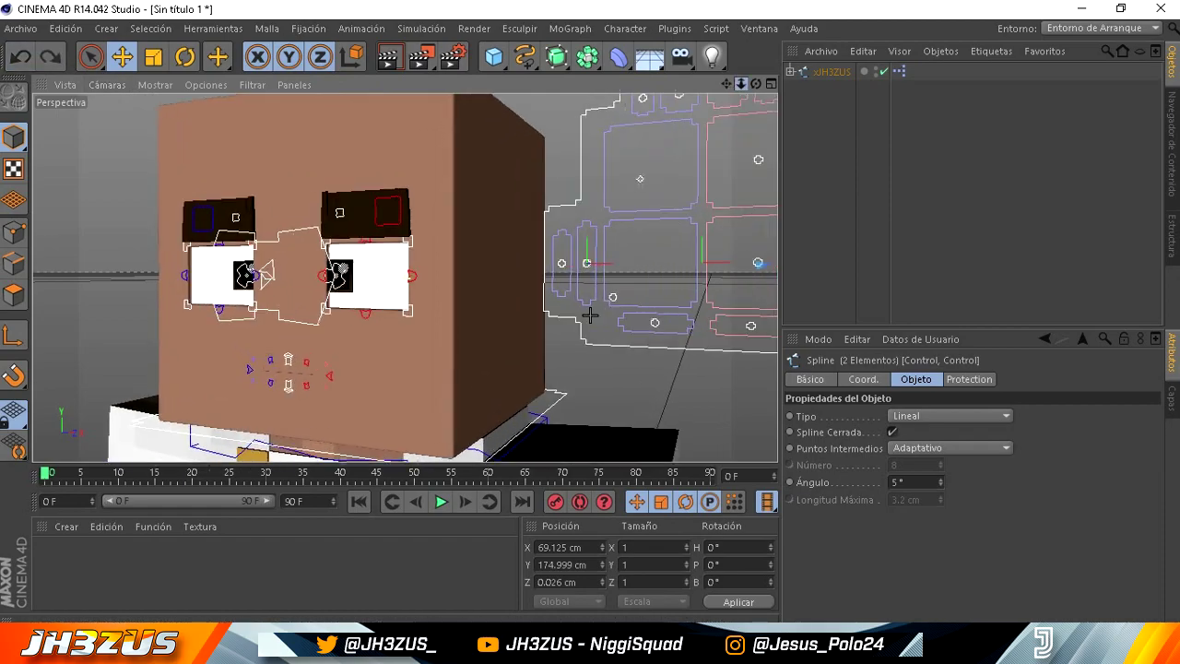
scroll(593, 314, up, 3)
scroll(593, 315, down, 3)
scroll(739, 123, up, 2)
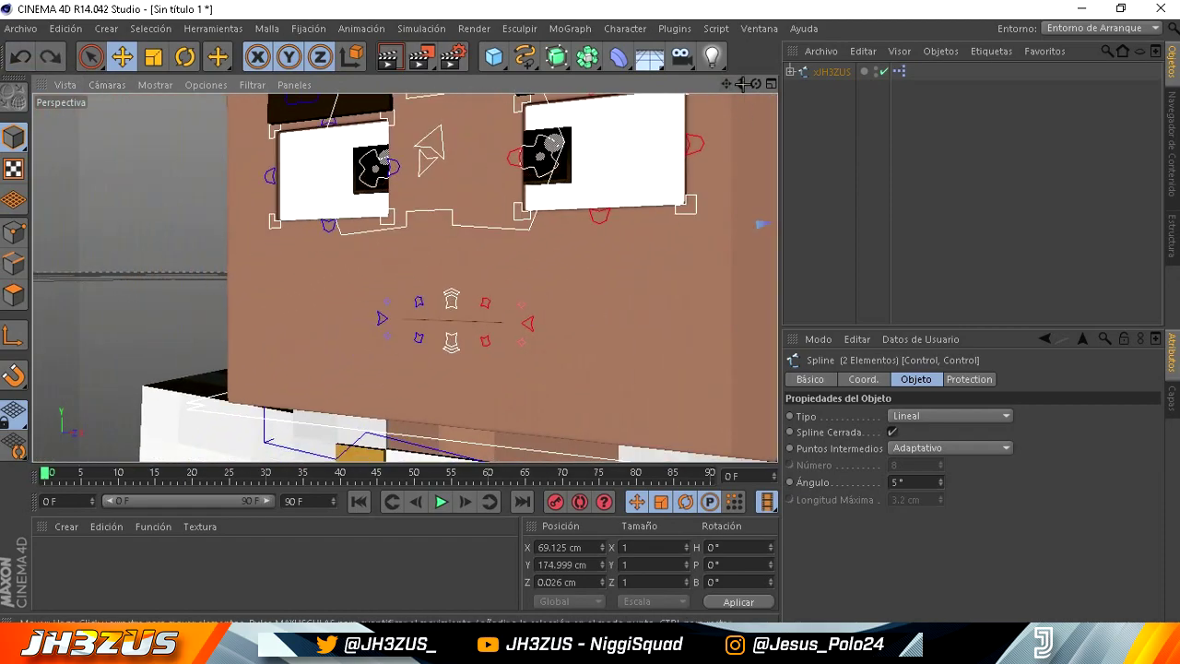
drag(741, 84, 605, 292)
click(571, 337)
shift+click(371, 330)
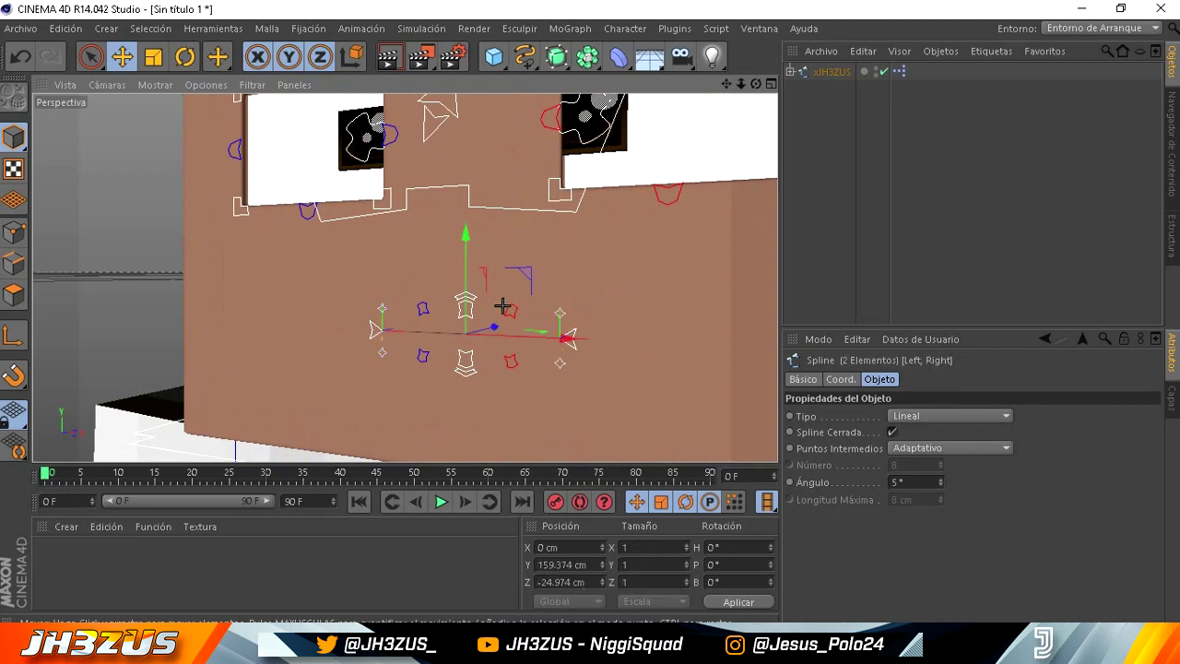
drag(474, 284, 466, 241)
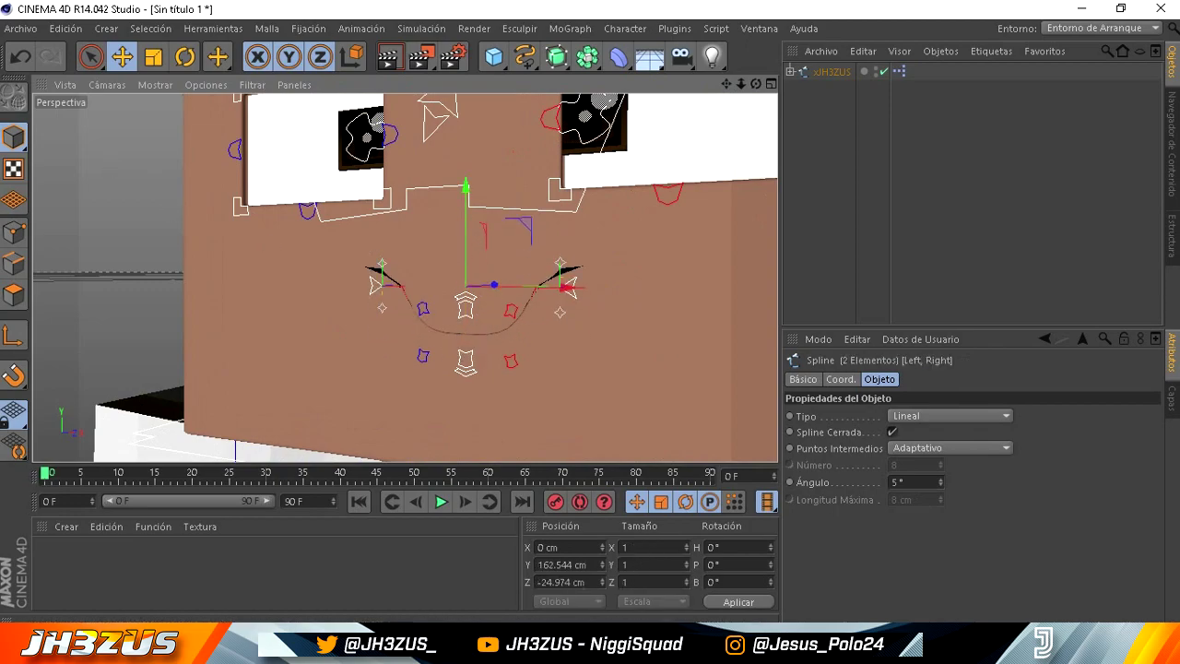
click(20, 56)
Move the mouth Control spline down to open the mouth wide, showing teeth and tongue.
scroll(585, 310, down, 5)
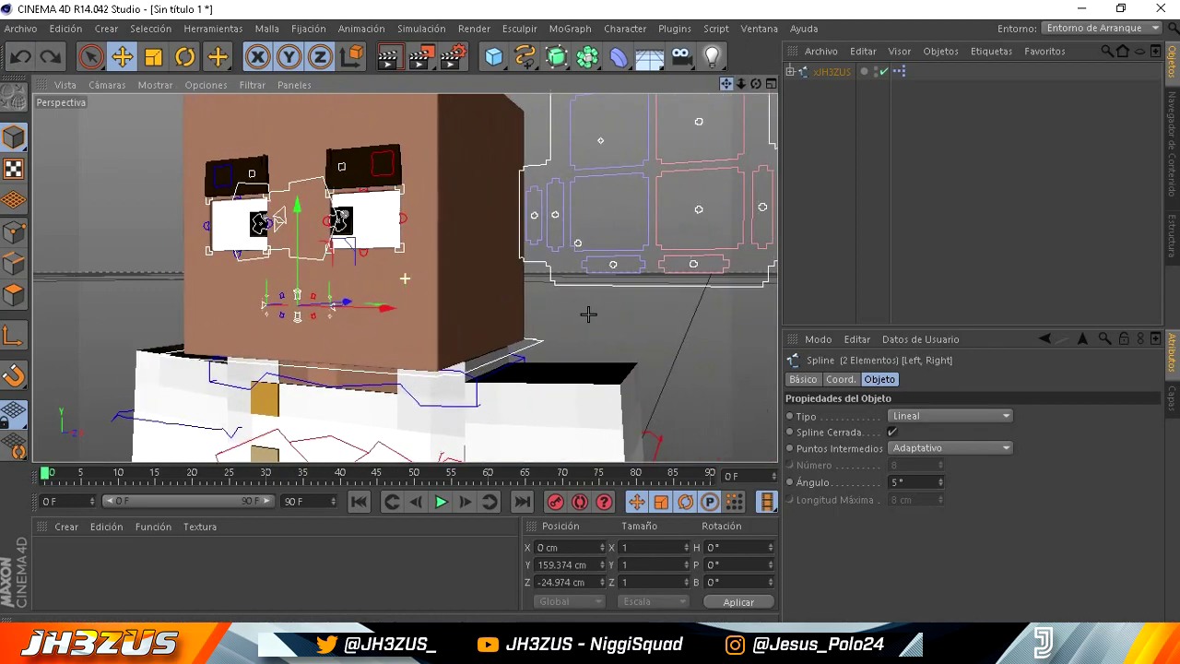
click(621, 185)
scroll(609, 267, up, 3)
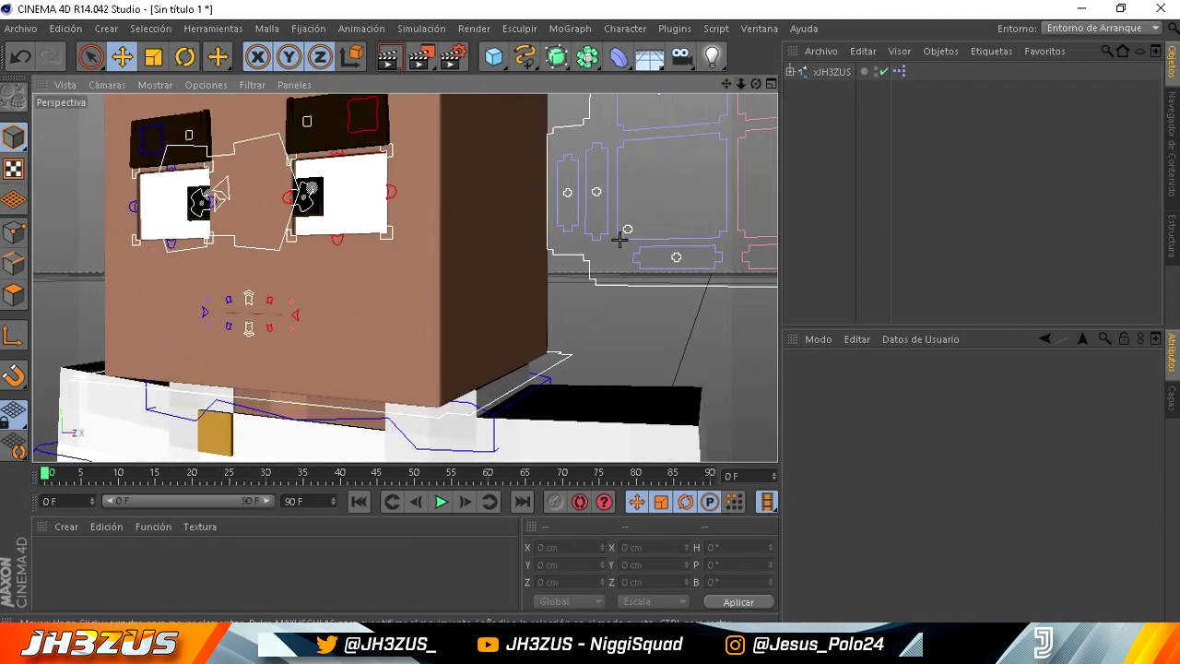
mouse_move(627, 225)
mouse_down()
mouse_move(666, 152)
mouse_move(709, 148)
mouse_move(590, 315)
mouse_up()
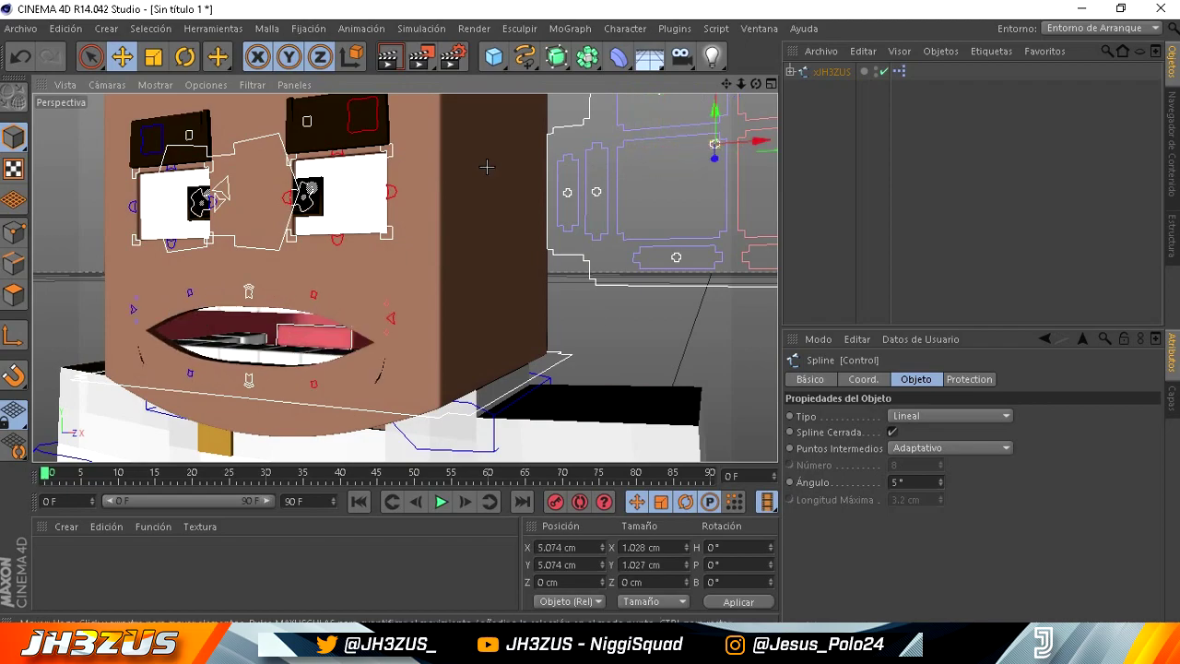
Widen the mouth opening and raise both mouth template controls slightly.
click(21, 57)
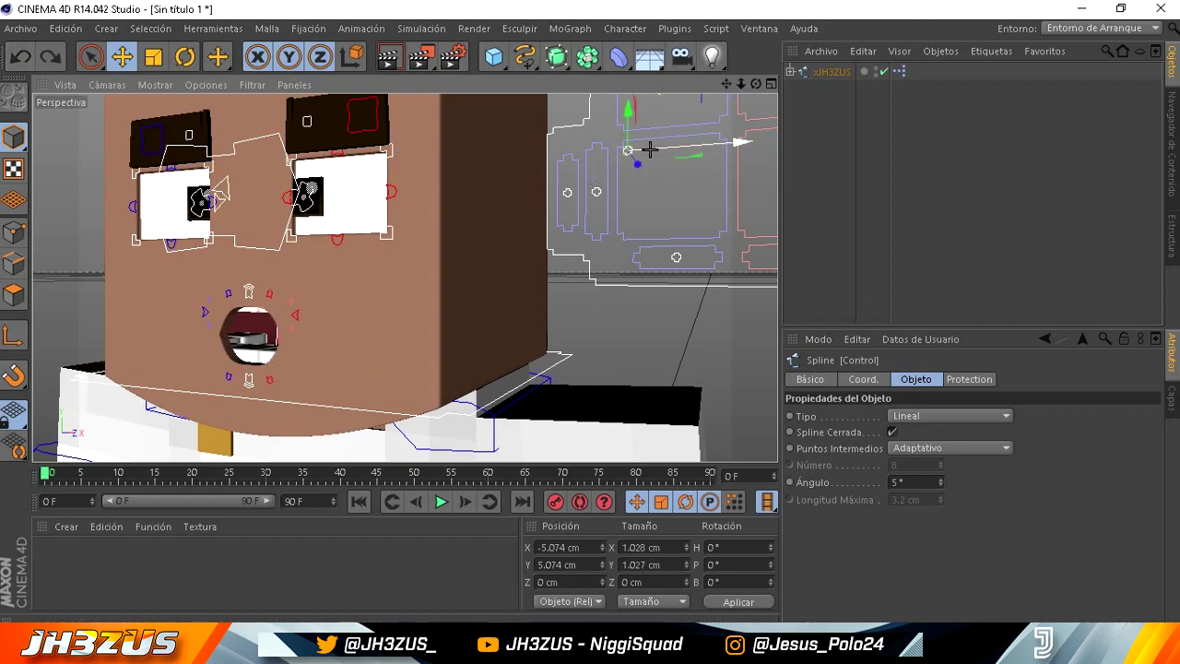
drag(633, 151, 701, 146)
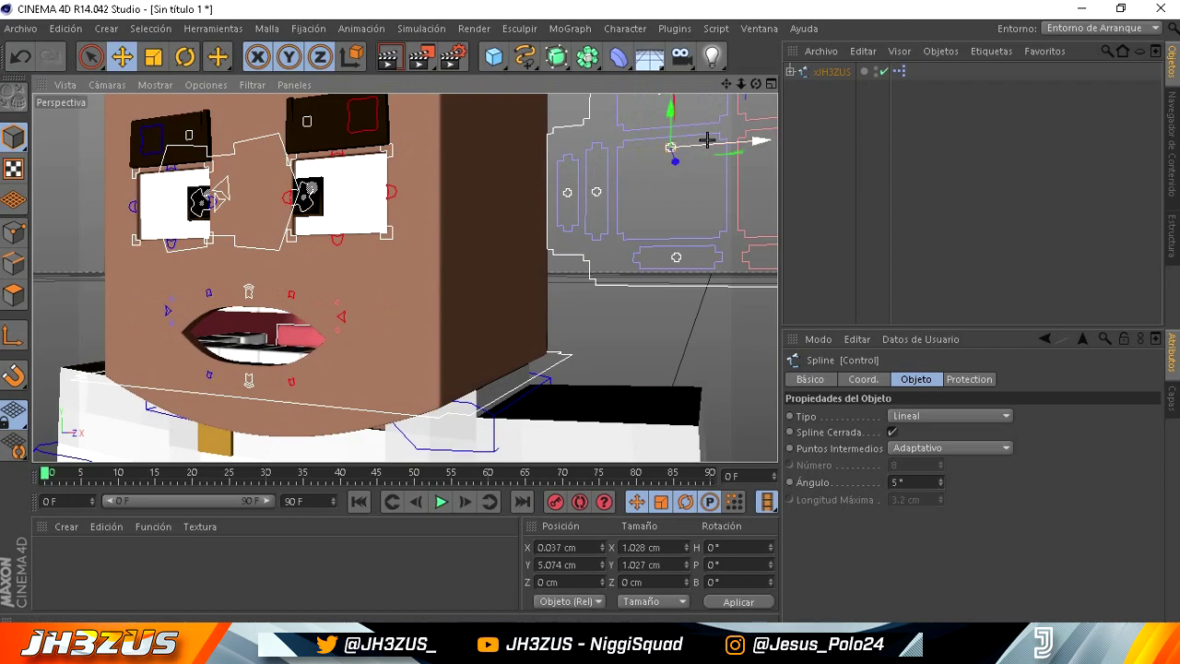
scroll(405, 278, down, 3)
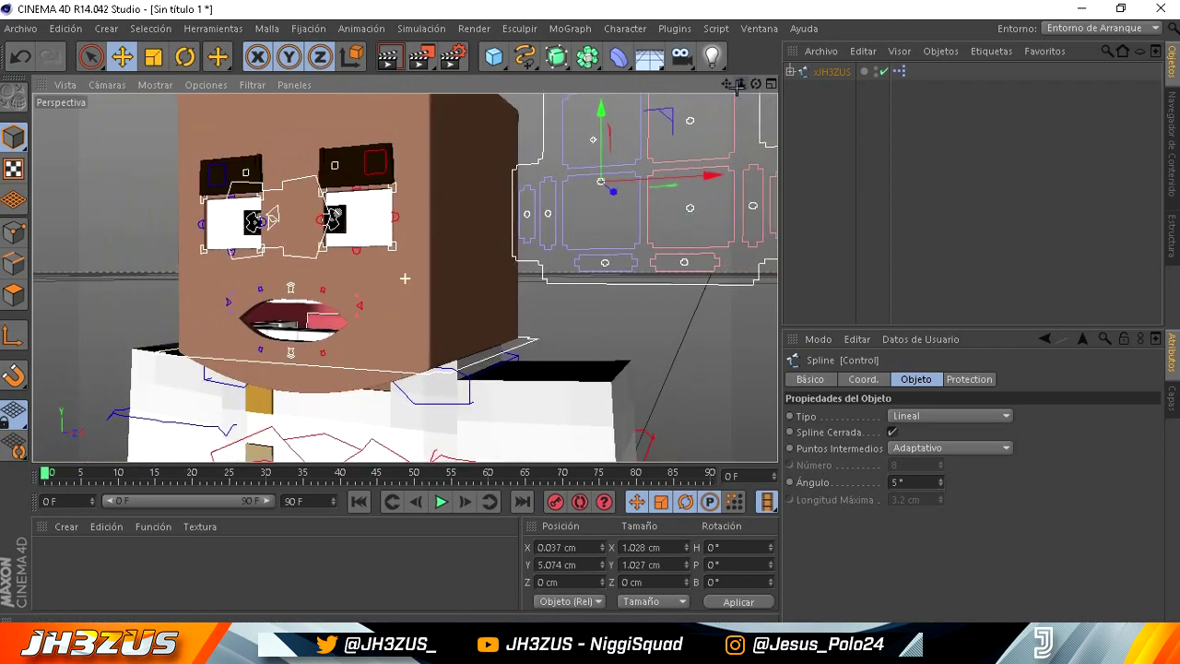
click(743, 204)
shift+click(540, 213)
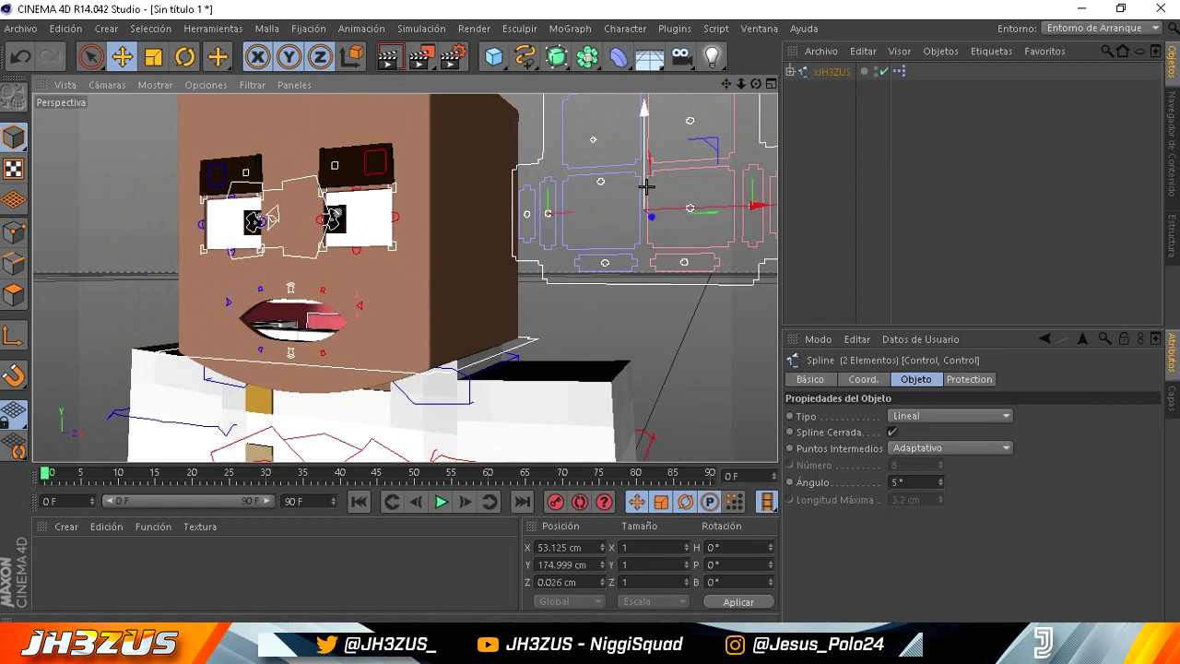
drag(646, 187, 645, 180)
Lift the left and right mouth corners into a wide grin, then deselect.
drag(740, 84, 740, 84)
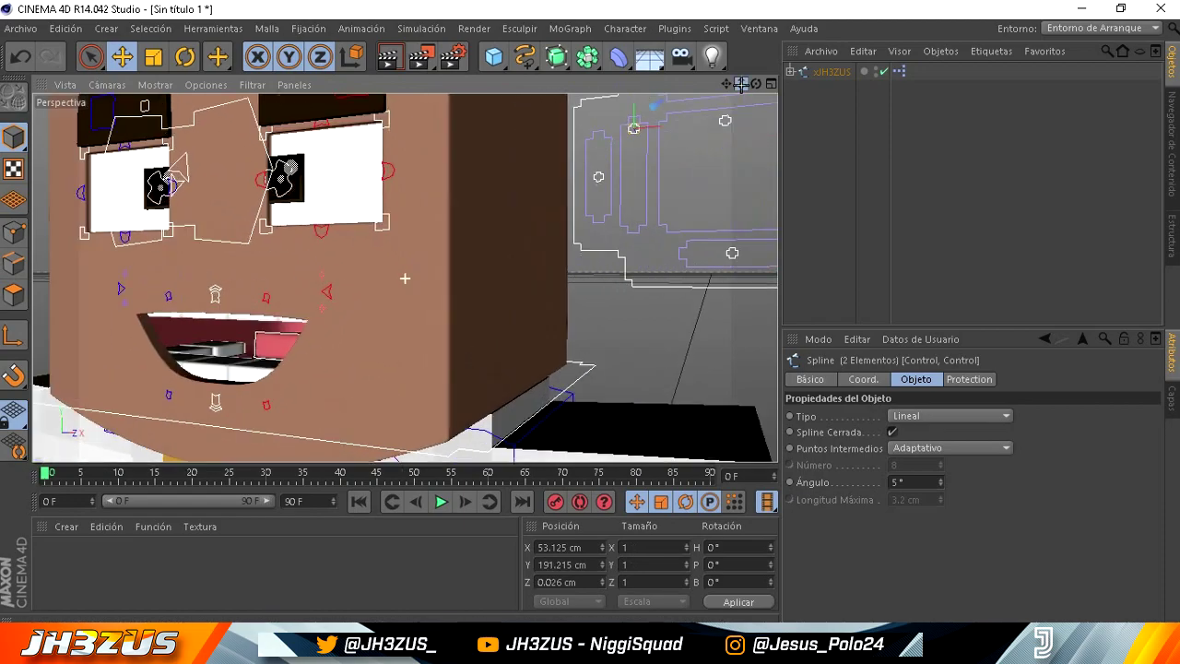
alt+middle_drag(405, 277, 590, 313)
scroll(538, 280, up, 3)
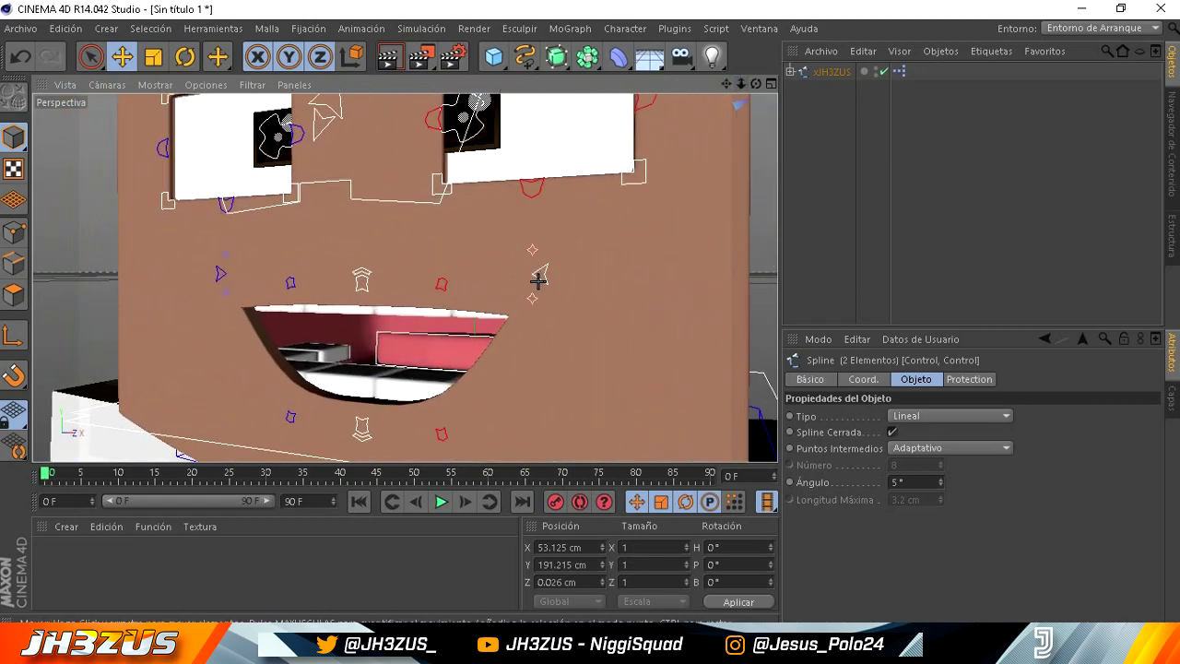
click(538, 278)
shift+click(221, 273)
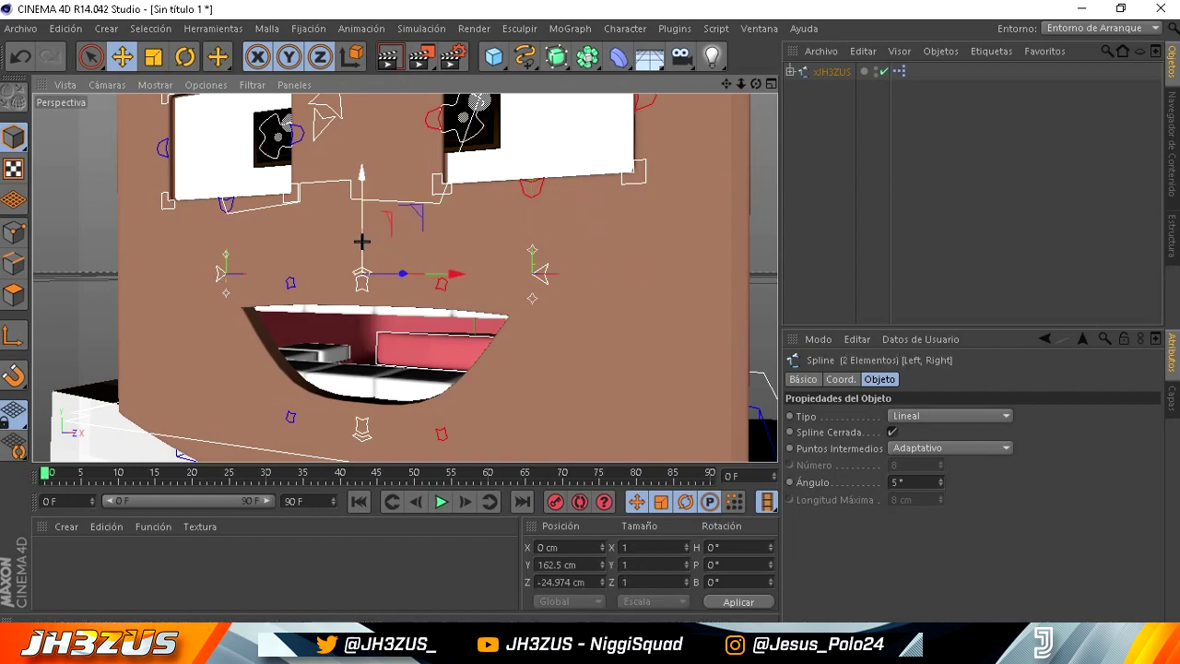
drag(362, 242, 361, 195)
click(606, 289)
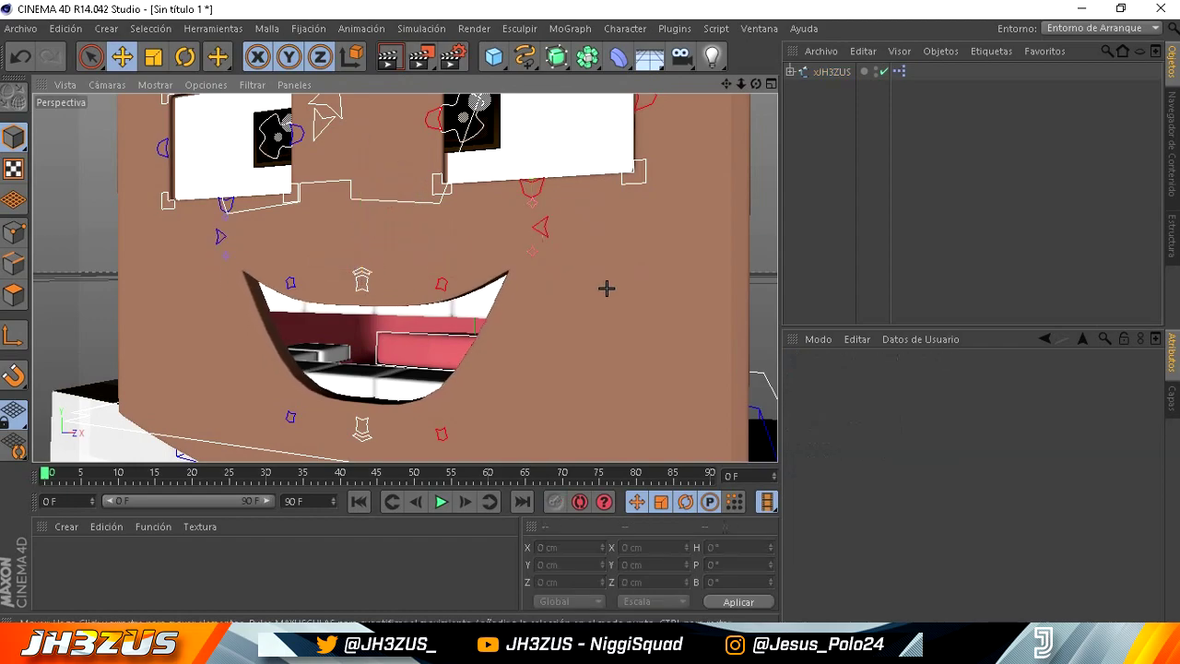
click(606, 288)
scroll(607, 288, down, 2)
scroll(607, 289, down, 2)
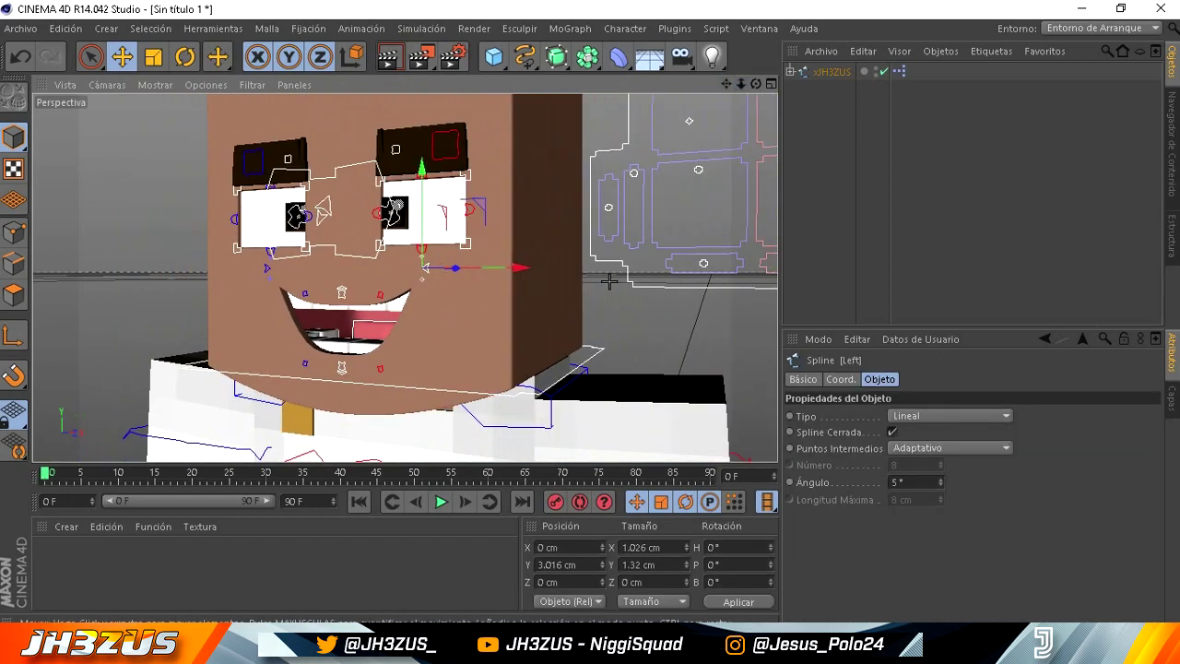
Move the mouth's master Control spline up and right to X 2.904 cm, Y 2.654 cm.
drag(718, 88, 742, 85)
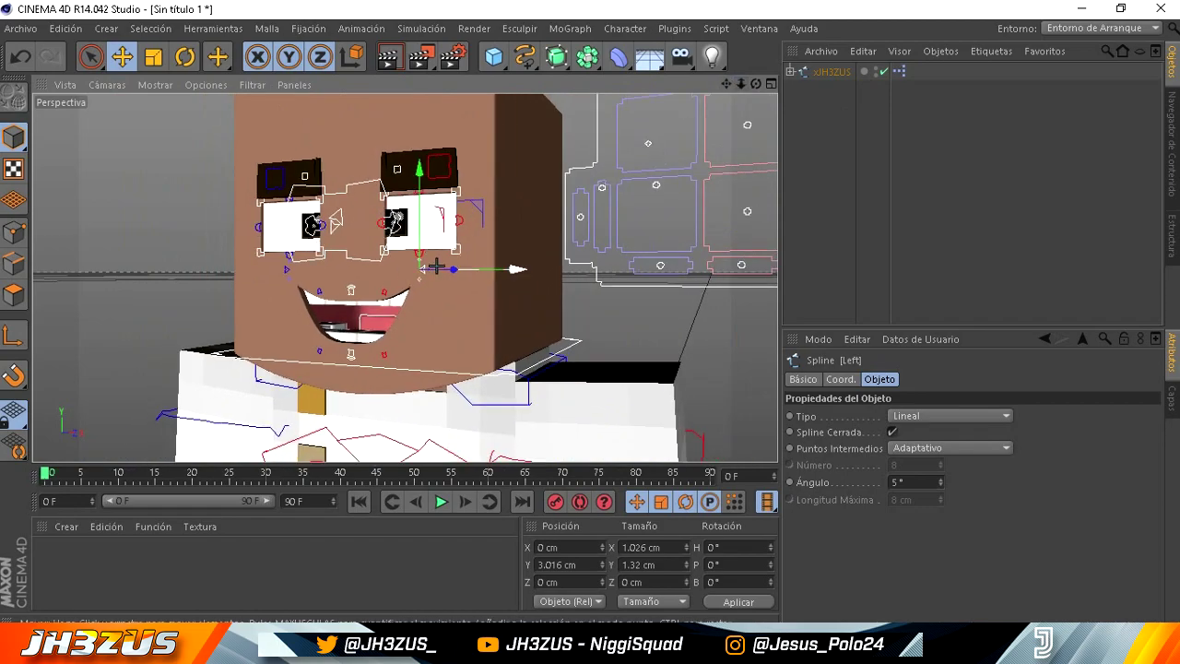
alt+drag(590, 315, 721, 115)
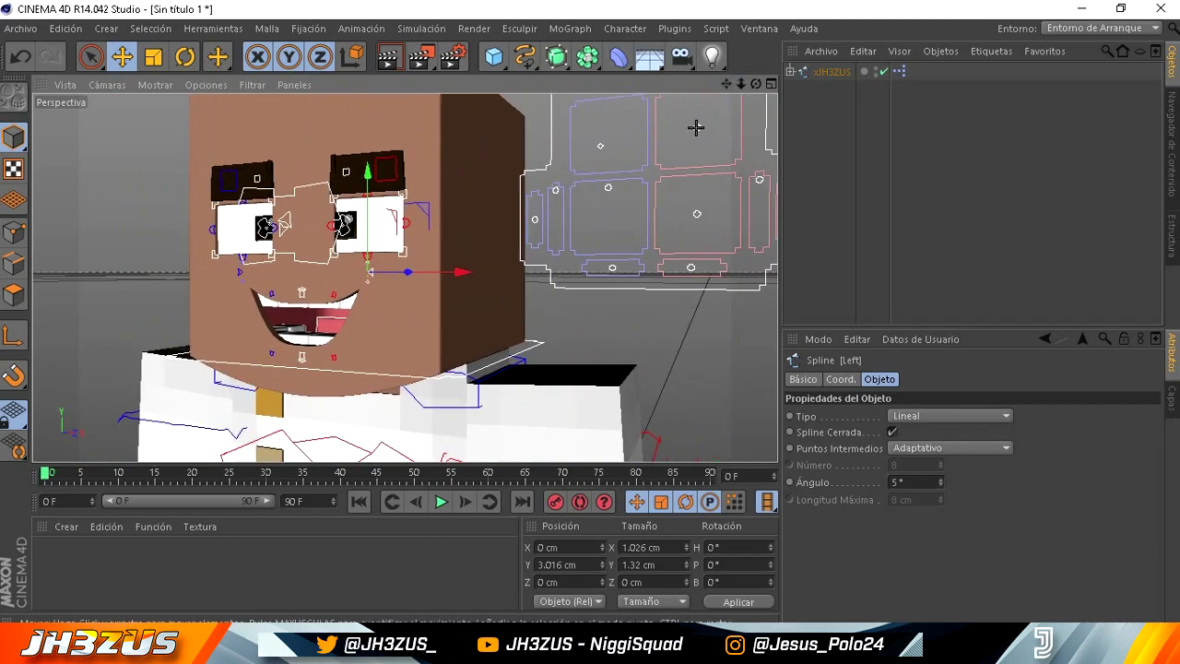
click(696, 127)
drag(723, 213, 750, 214)
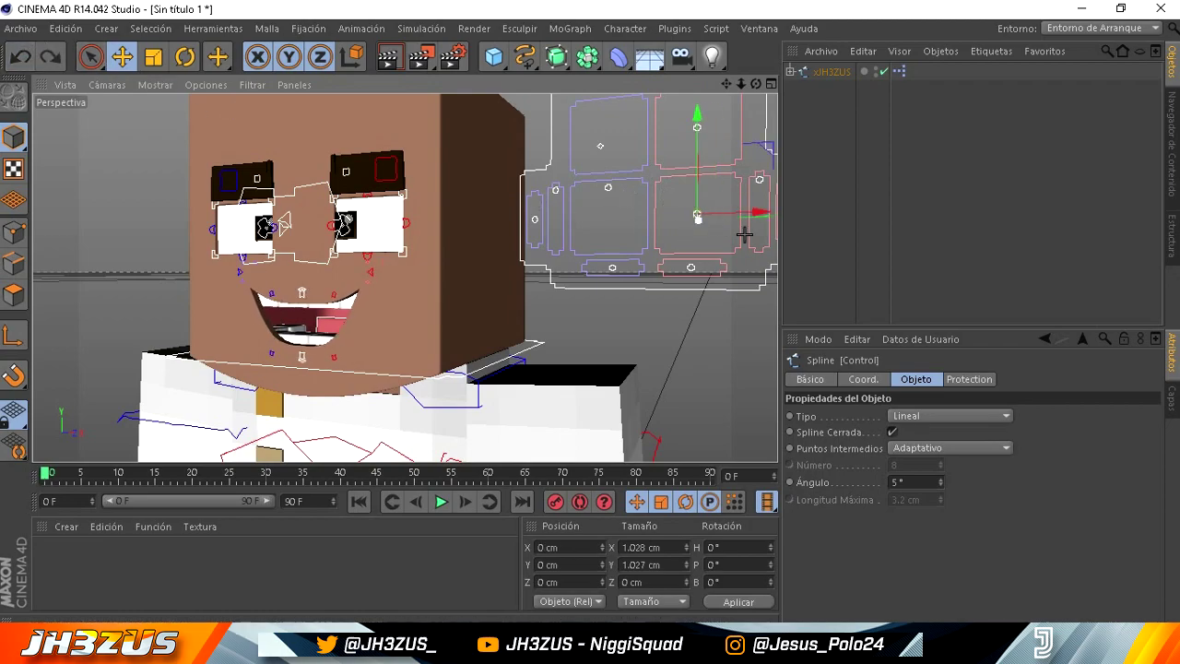
drag(710, 210, 716, 184)
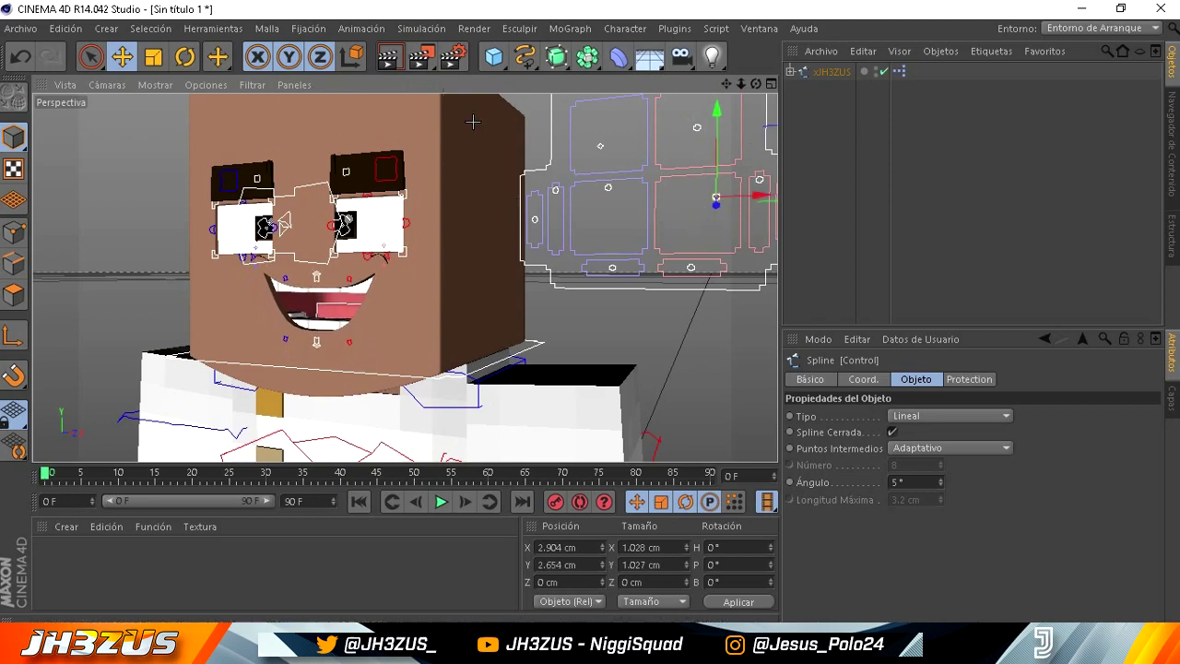
Test shifting the mouth to the left, then undo that move.
drag(738, 82, 532, 172)
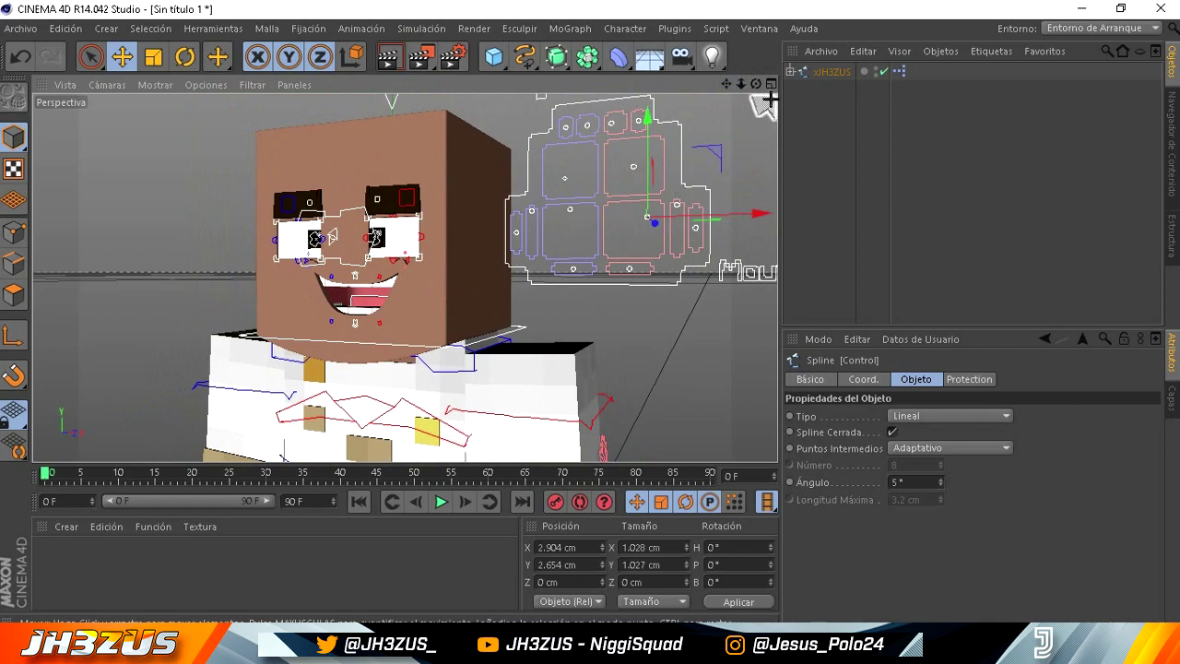
drag(756, 84, 590, 315)
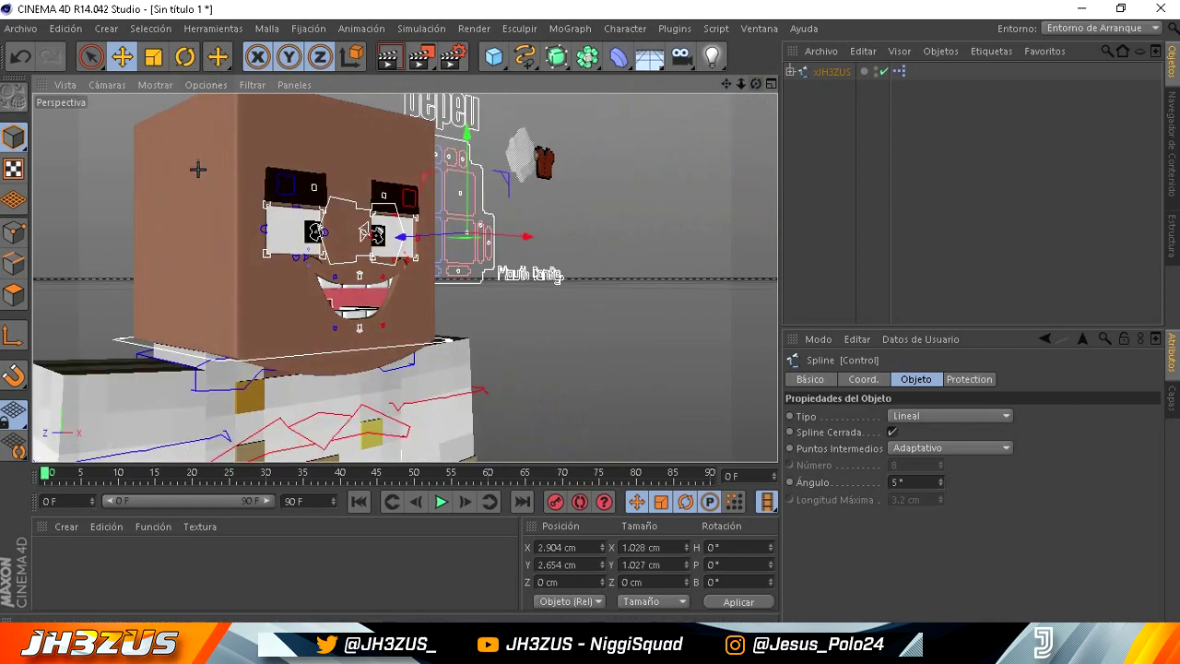
drag(524, 237, 490, 237)
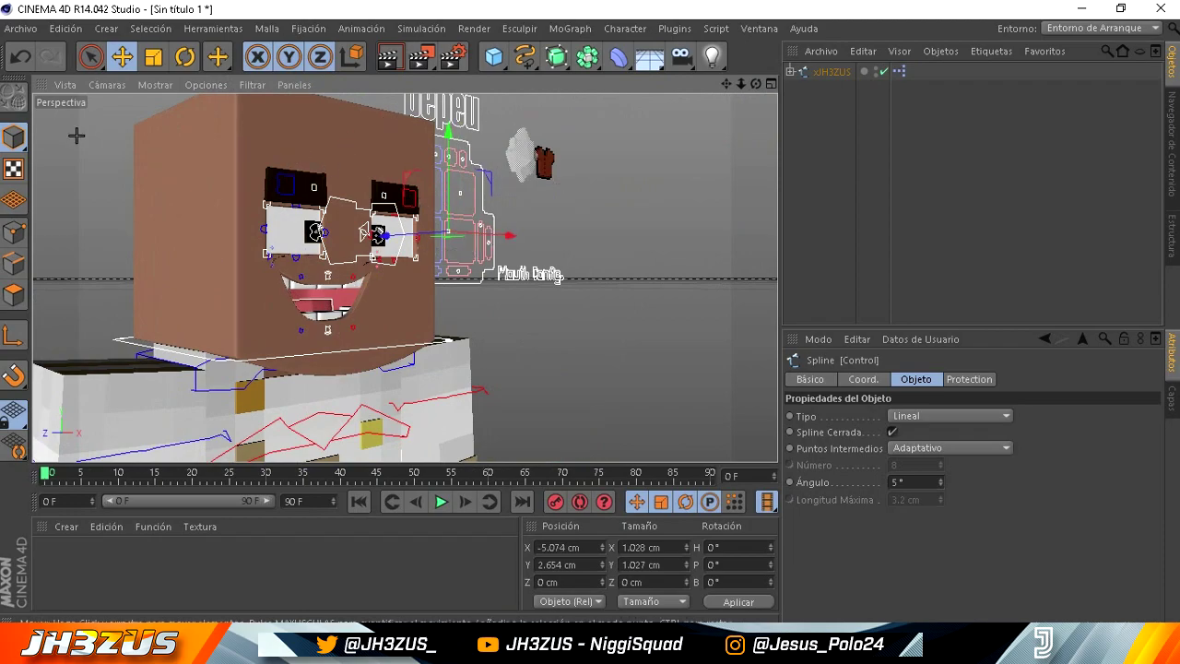
click(14, 59)
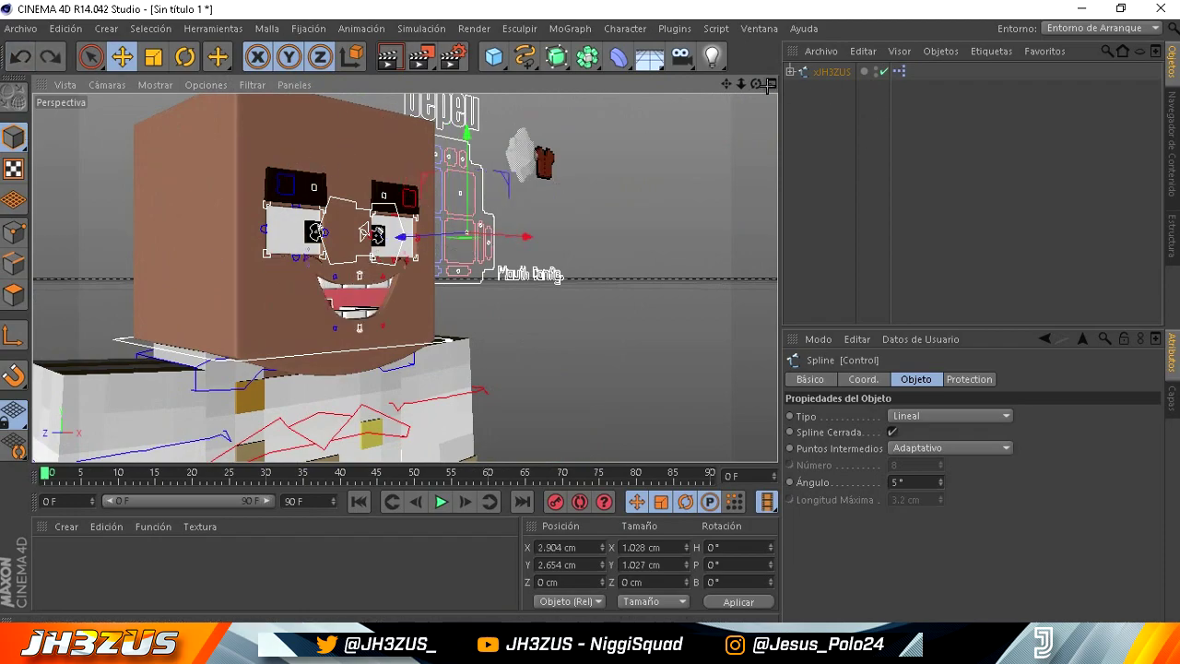
drag(757, 84, 701, 138)
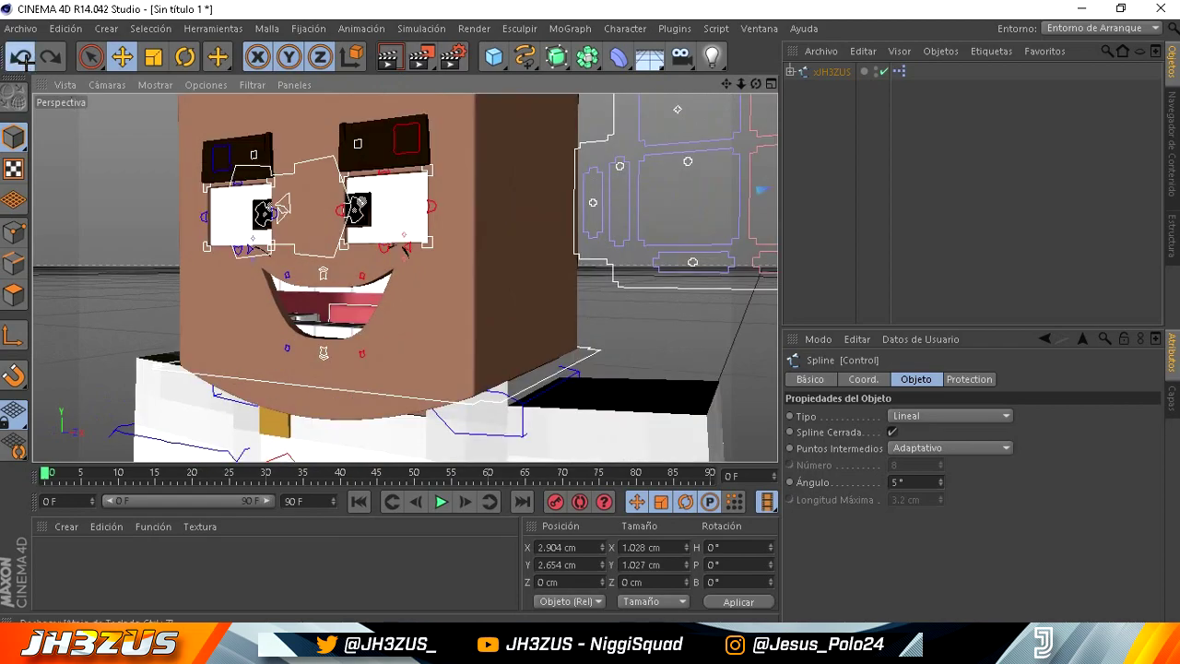
Select all the mouth splines and test shifting them right, then undo.
click(20, 59)
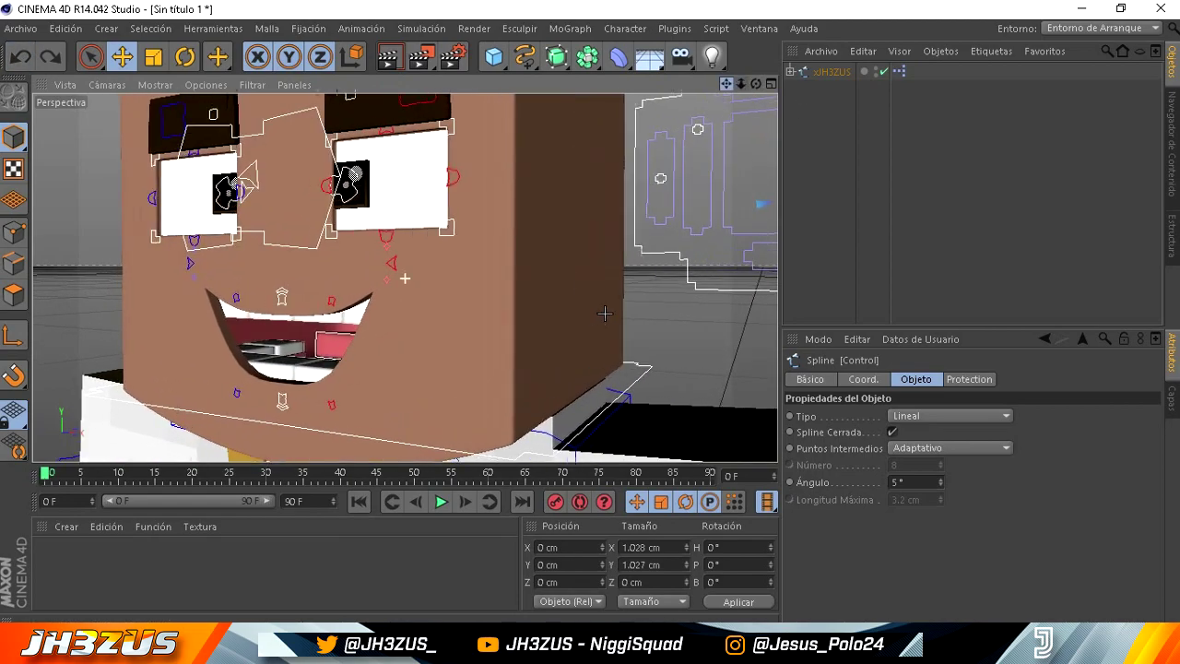
scroll(590, 307, up, 5)
click(650, 219)
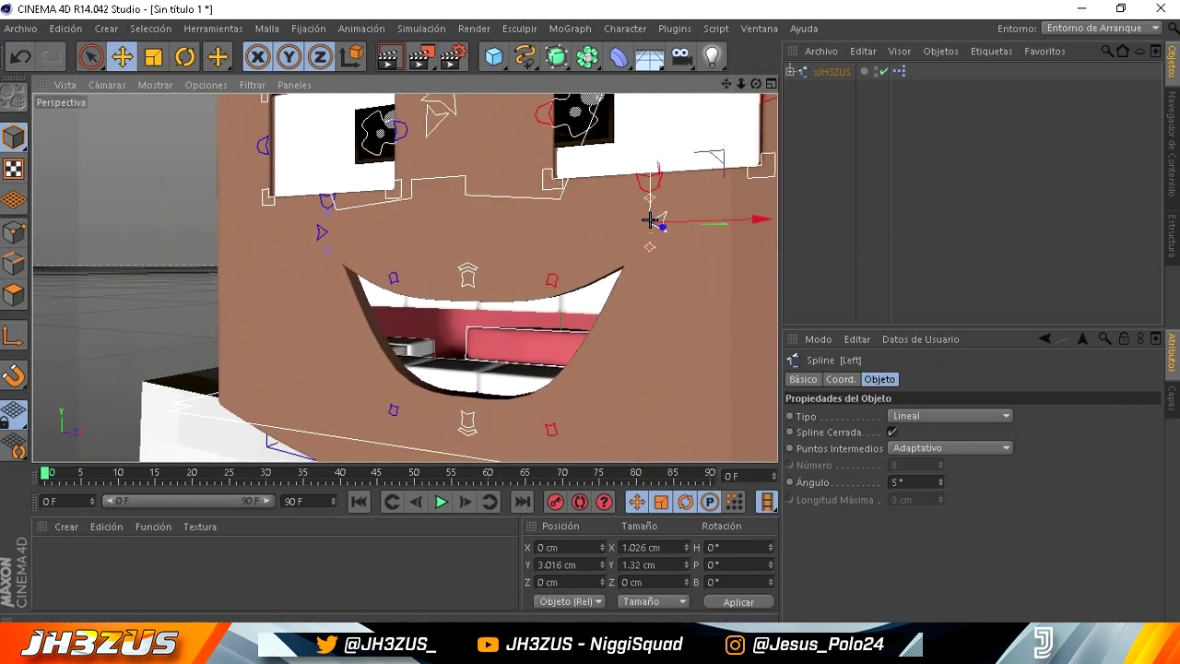
shift+click(556, 277)
shift+click(467, 274)
shift+click(400, 274)
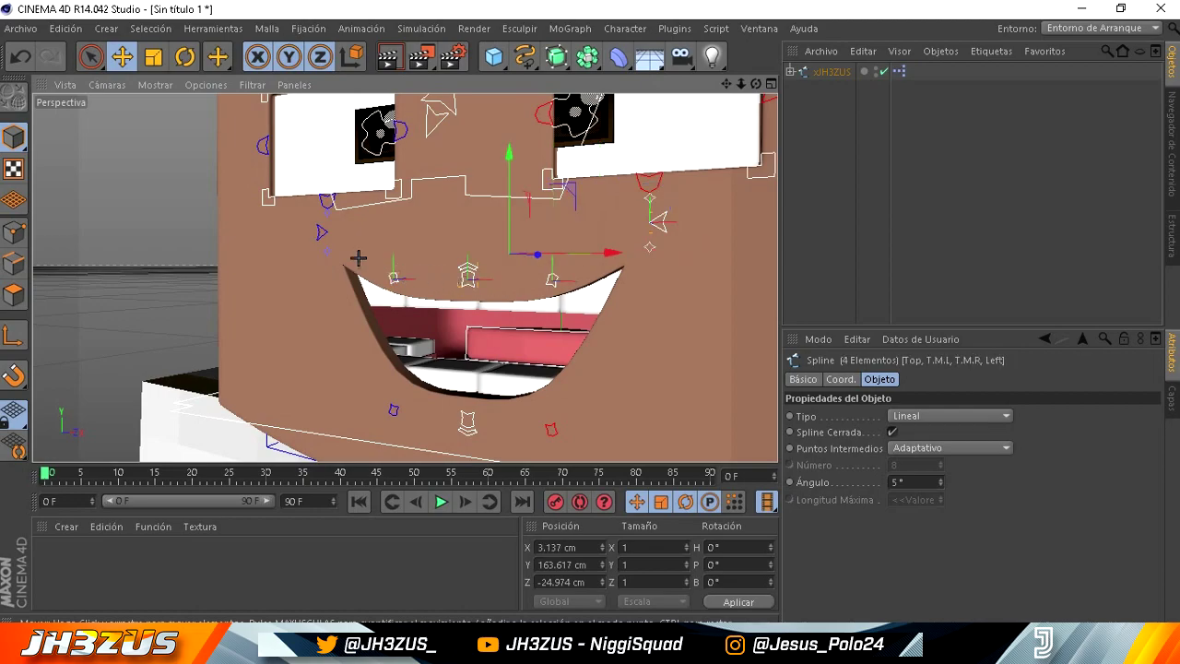
shift+click(320, 232)
shift+click(392, 409)
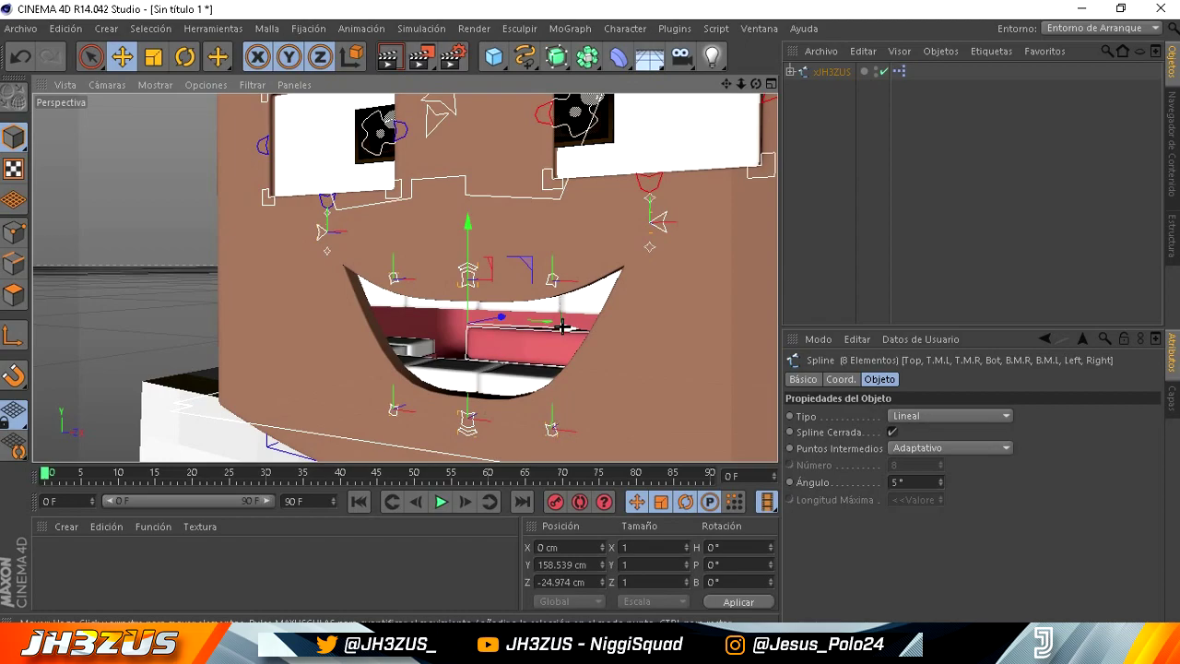
drag(562, 328, 535, 297)
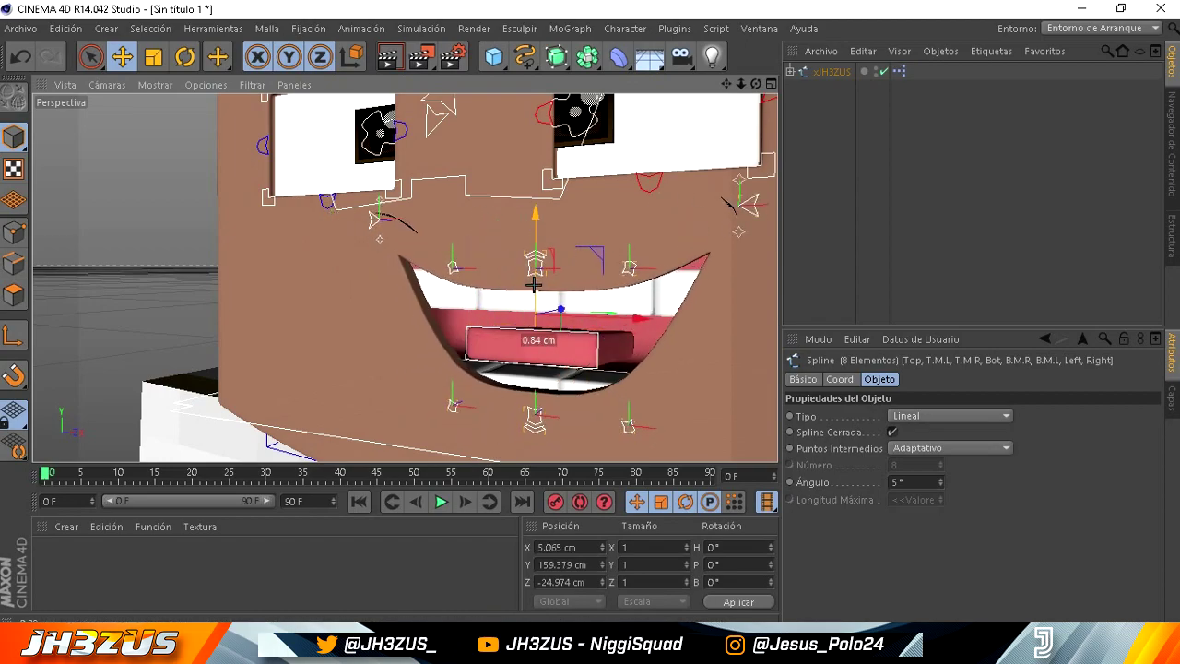
click(20, 57)
Move the mouth's master Control spline right to X 3.277 cm.
scroll(584, 318, down, 3)
alt+drag(583, 318, 667, 150)
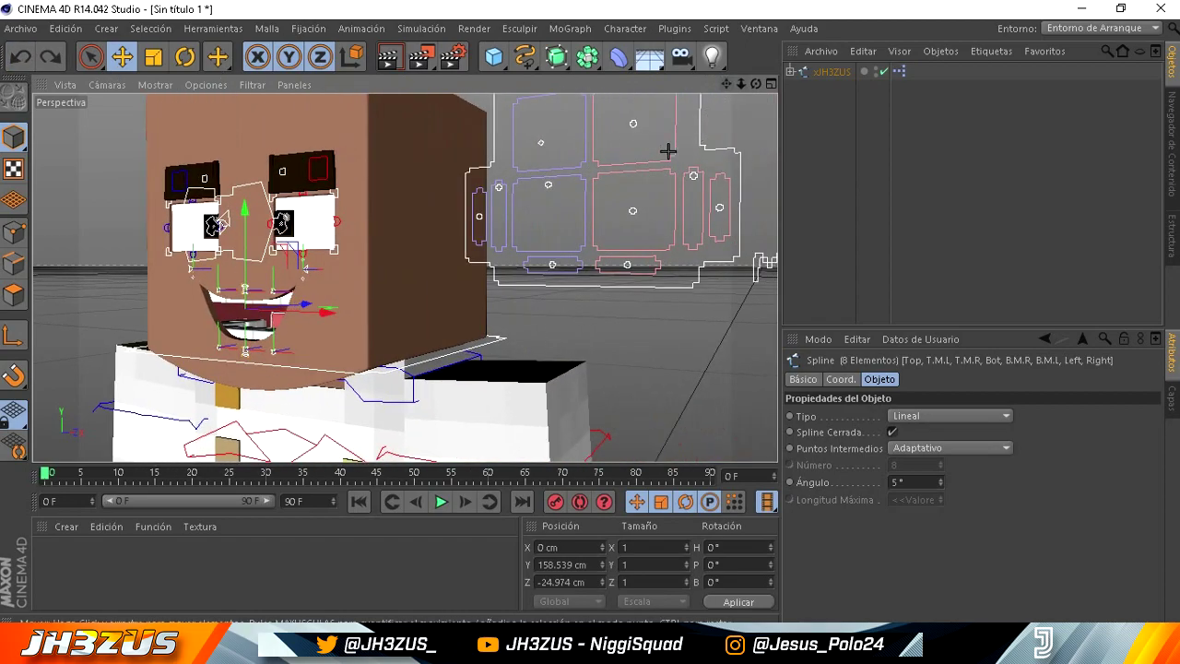
click(630, 213)
drag(635, 213, 657, 210)
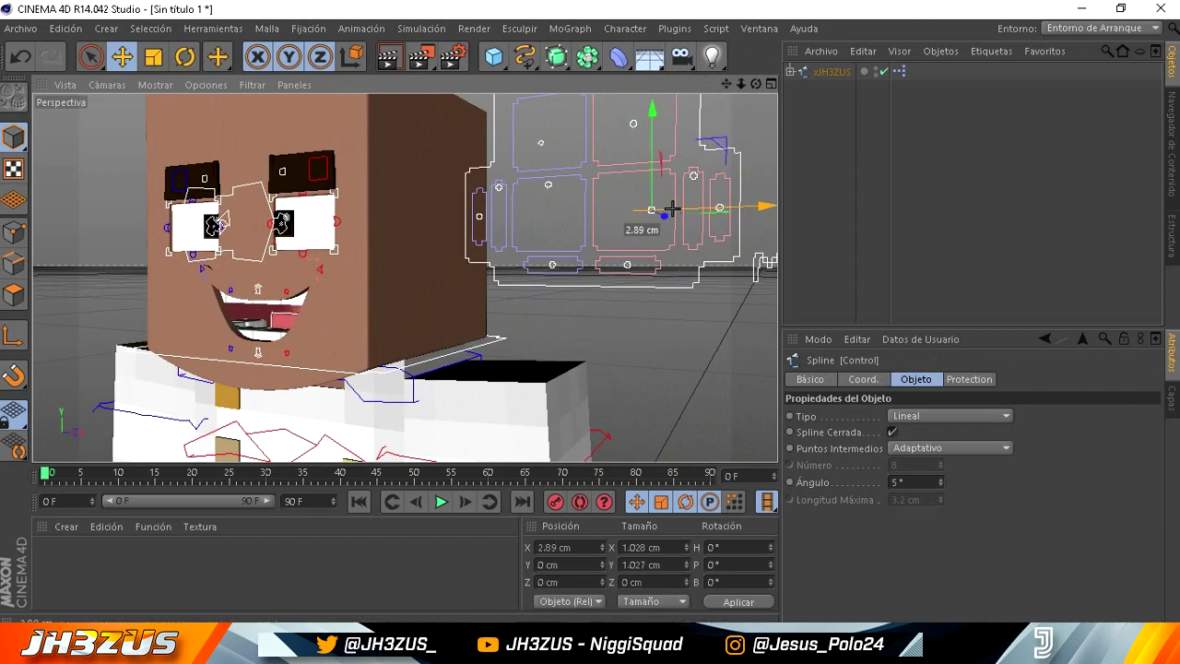
alt+drag(737, 138, 402, 271)
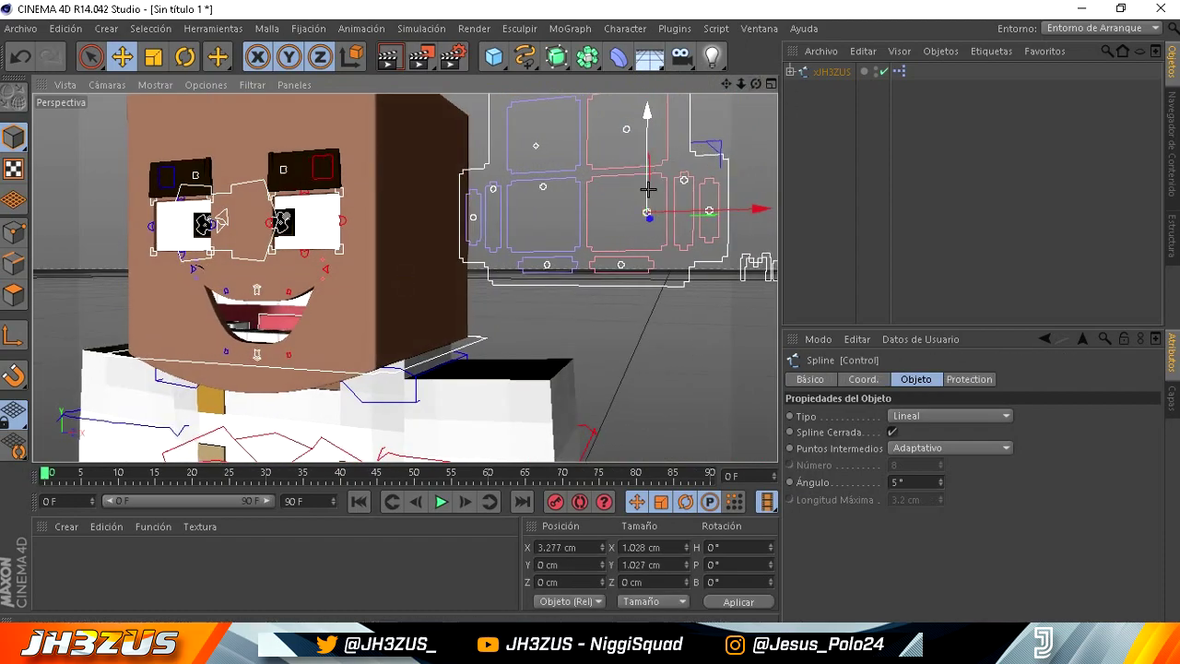
Raise the mouth Control spline, entering a Y value of 2, then nudge it higher.
drag(647, 195, 648, 159)
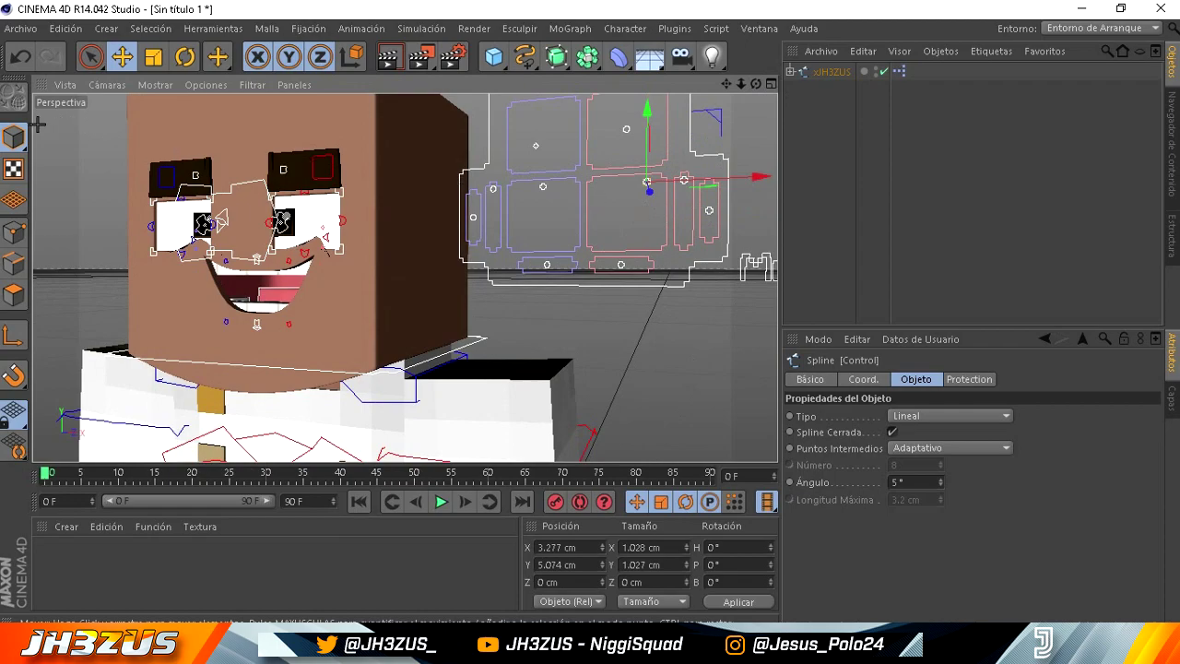
click(21, 56)
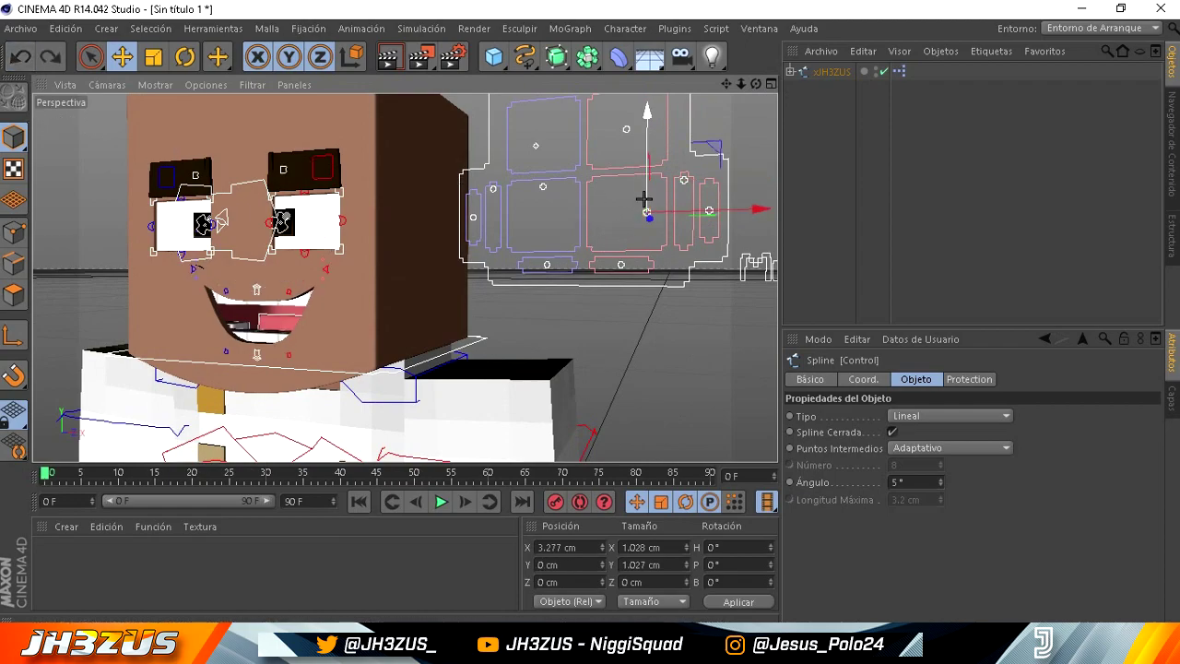
drag(642, 201, 642, 187)
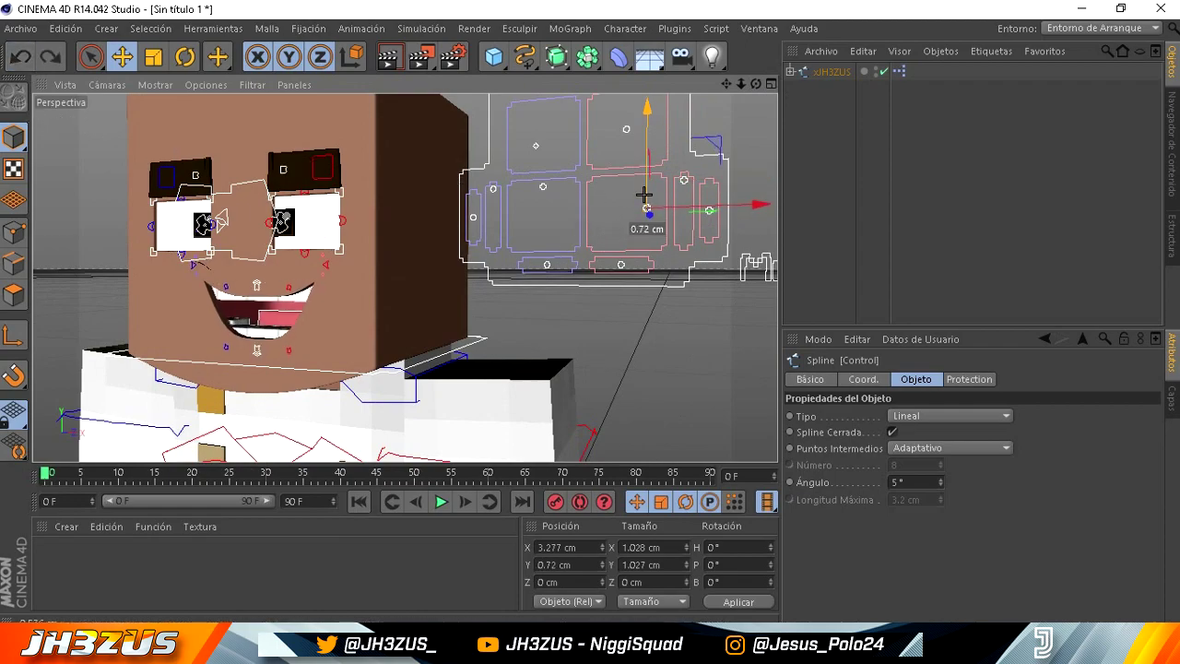
click(567, 560)
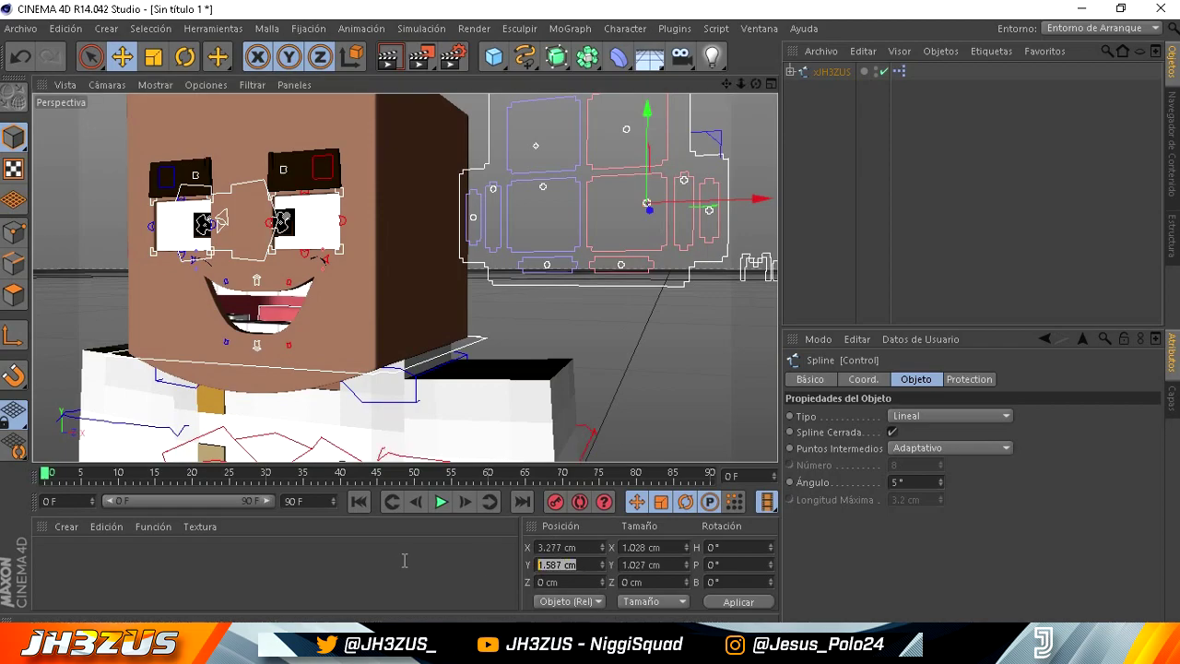
text(2)
key(Return)
drag(646, 189, 649, 185)
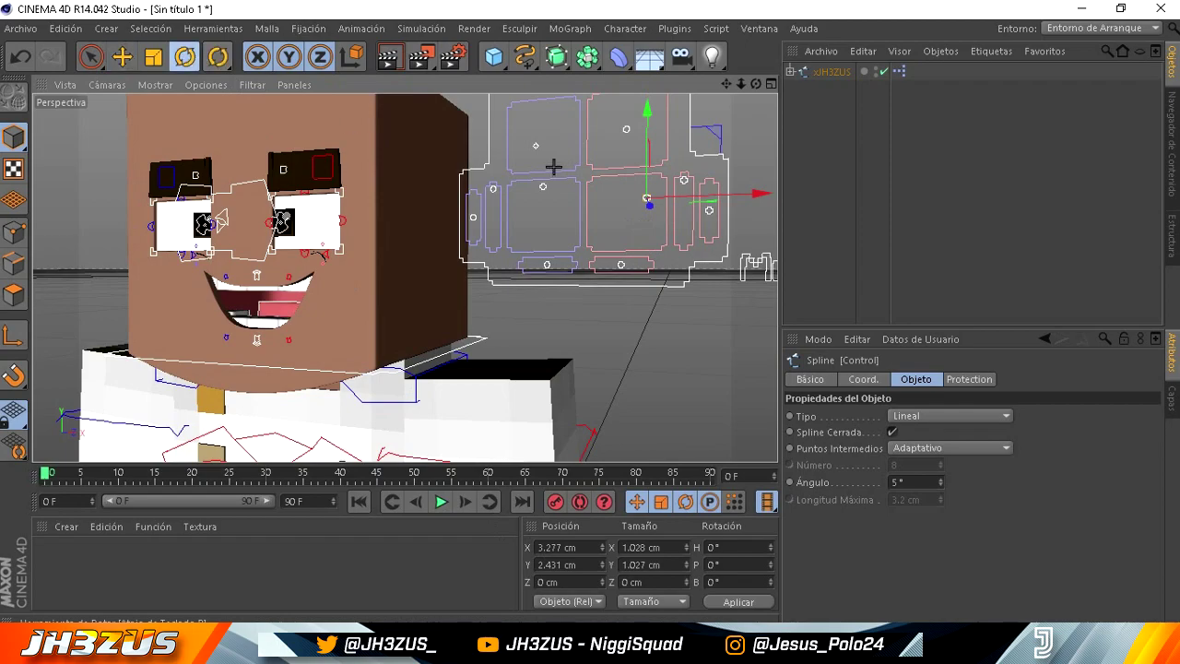
Tilt the mouth control to about -8° and raise it to Y 2.713 cm.
key(r)
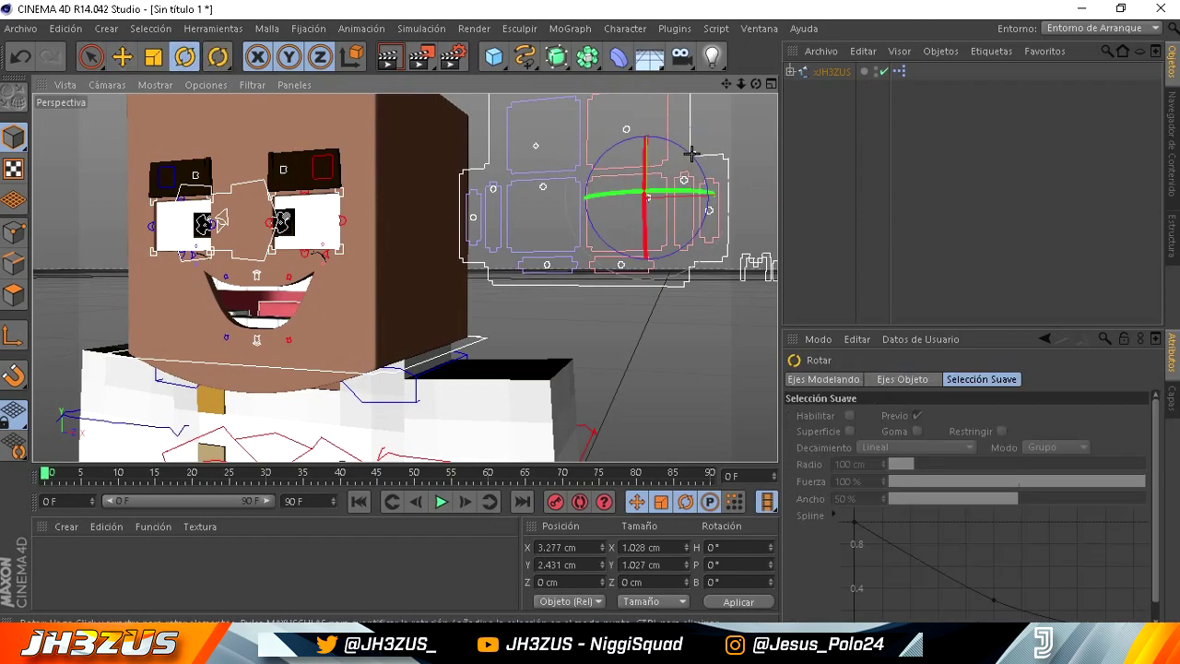
drag(691, 152, 662, 138)
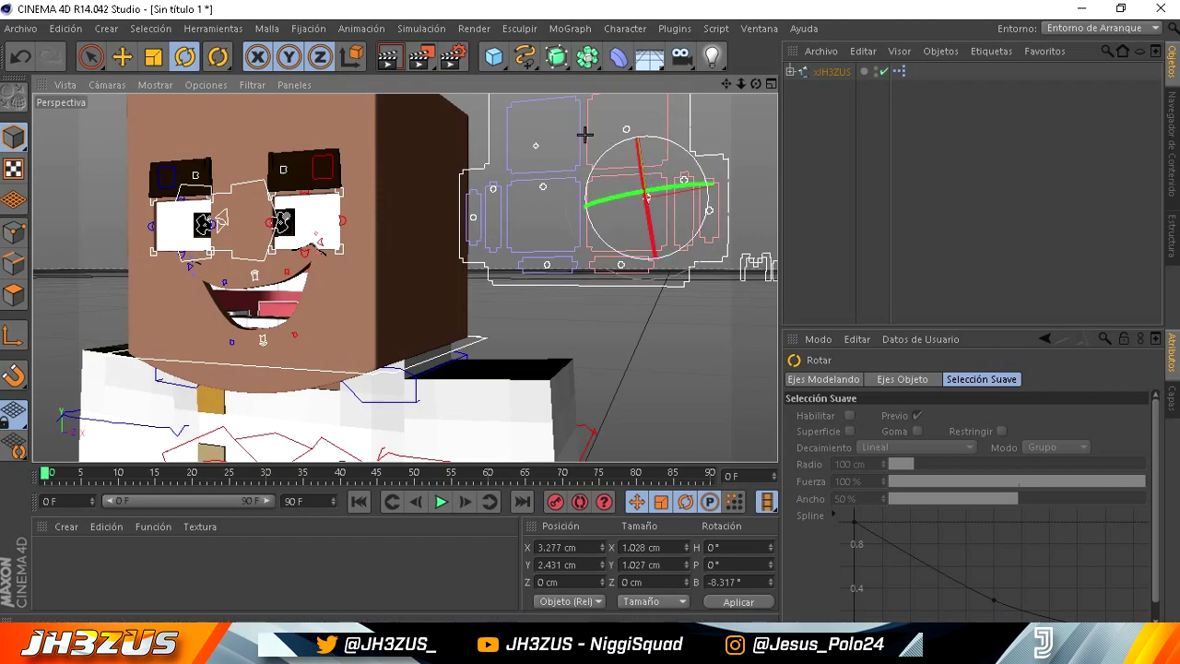
key(e)
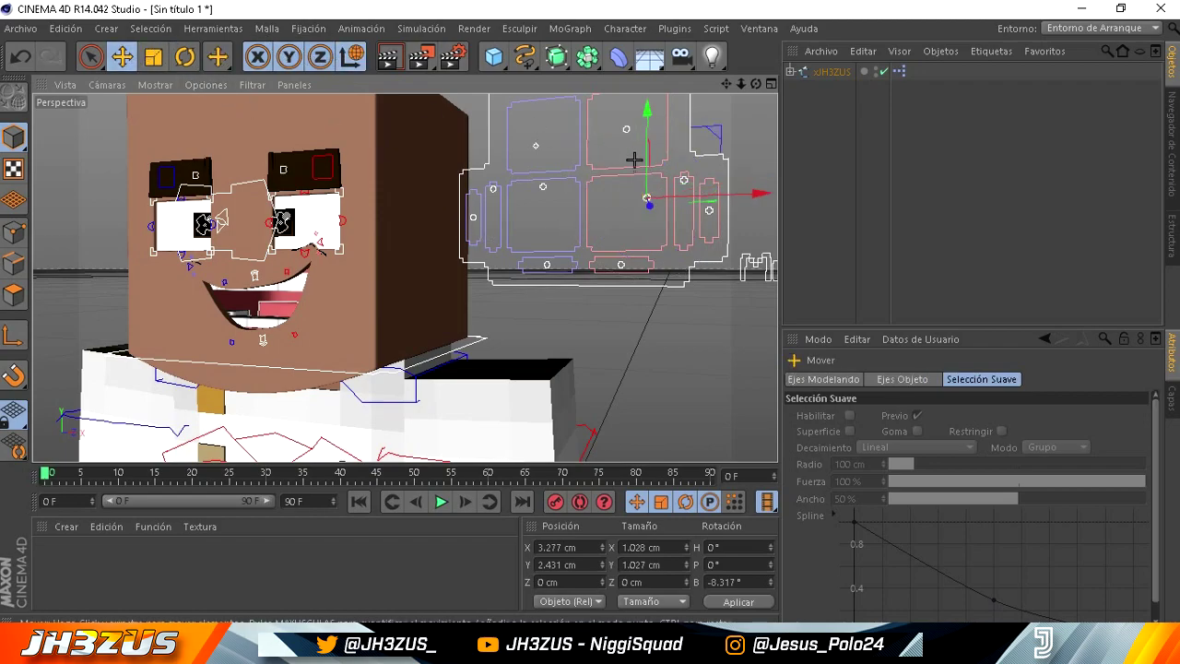
drag(646, 164, 645, 158)
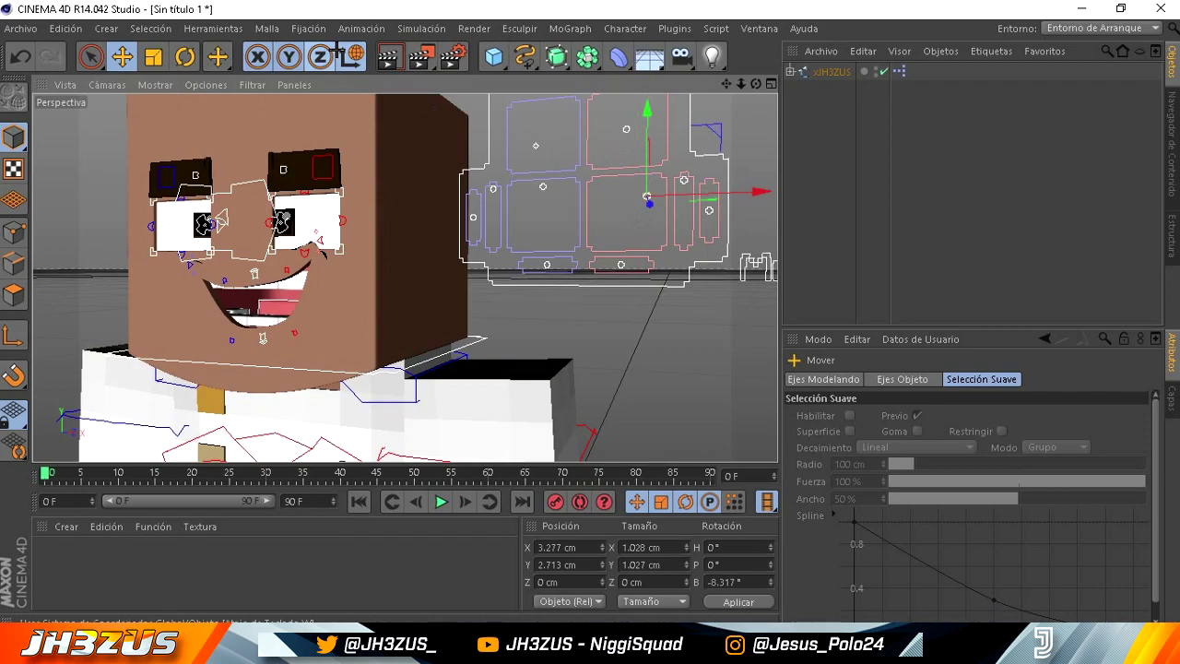
click(490, 126)
drag(740, 83, 737, 81)
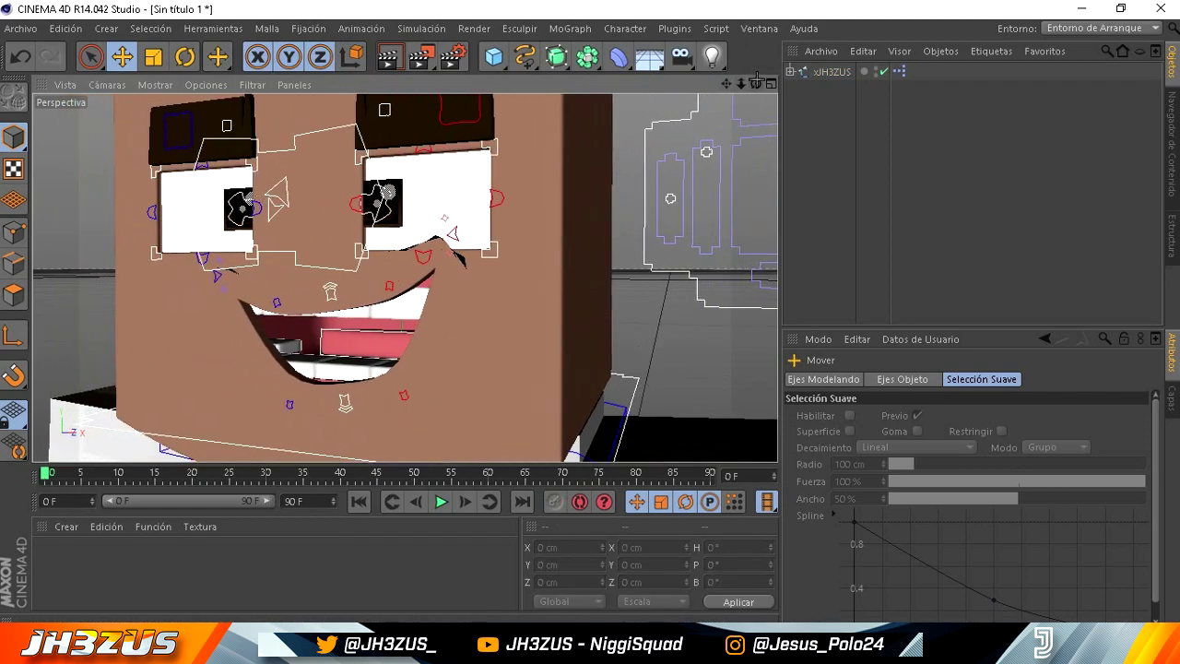
Raise a mouth corner spline a little higher.
scroll(587, 311, up, 2)
scroll(389, 217, up, 1)
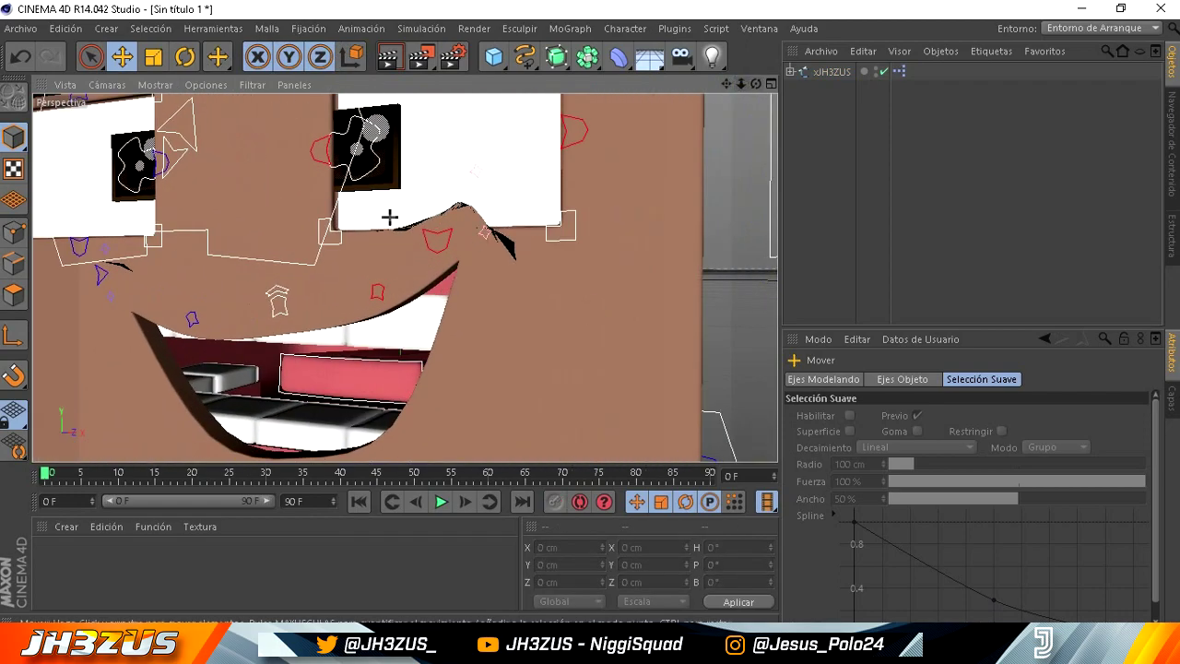
click(444, 239)
mouse_move(441, 231)
mouse_down()
mouse_move(448, 158)
mouse_move(527, 169)
mouse_move(458, 194)
mouse_move(460, 173)
mouse_up()
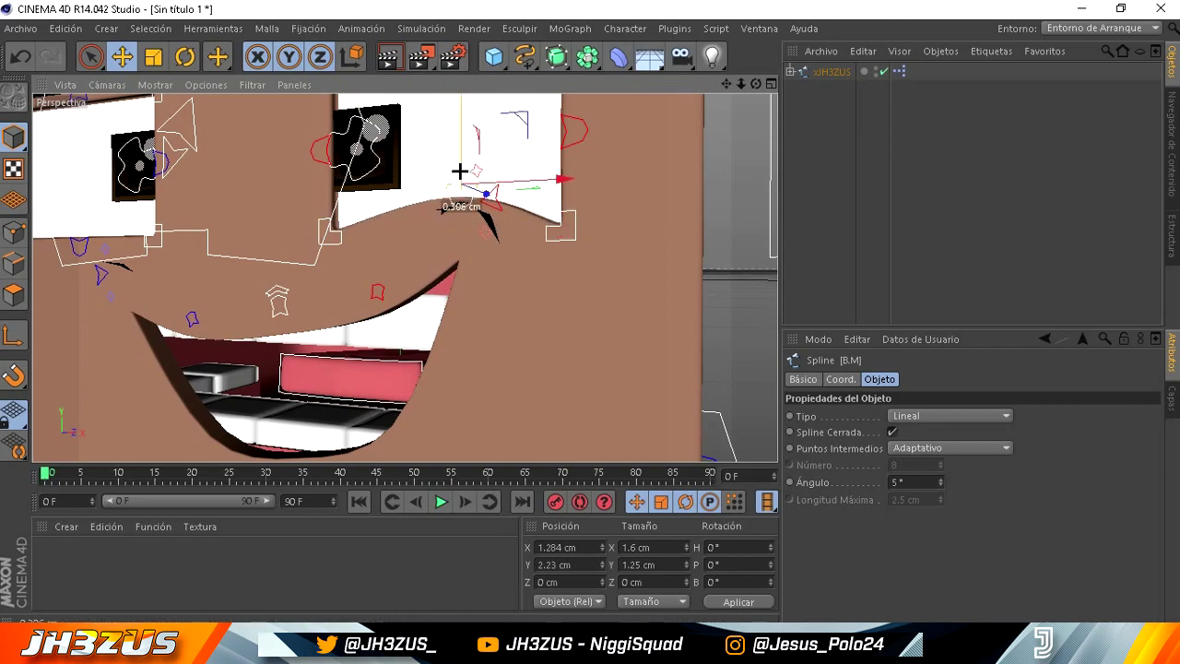
Check the face in Top and Perspective views, selecting the Eye.Move control.
click(769, 83)
click(771, 83)
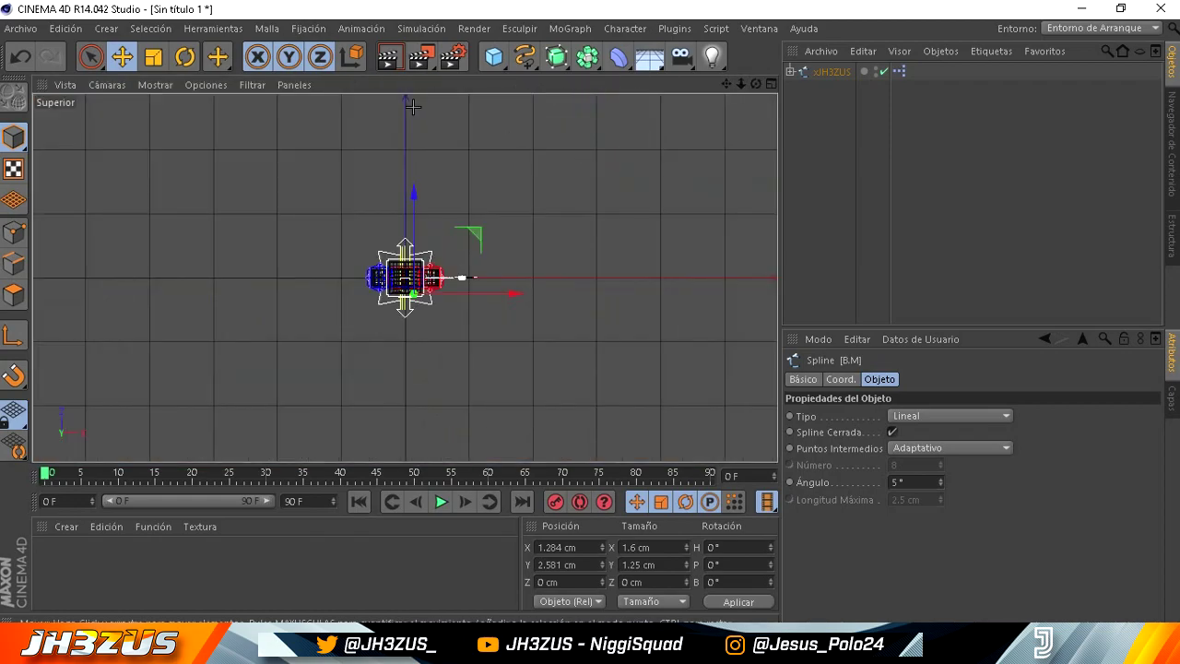
key(F1)
drag(740, 84, 745, 85)
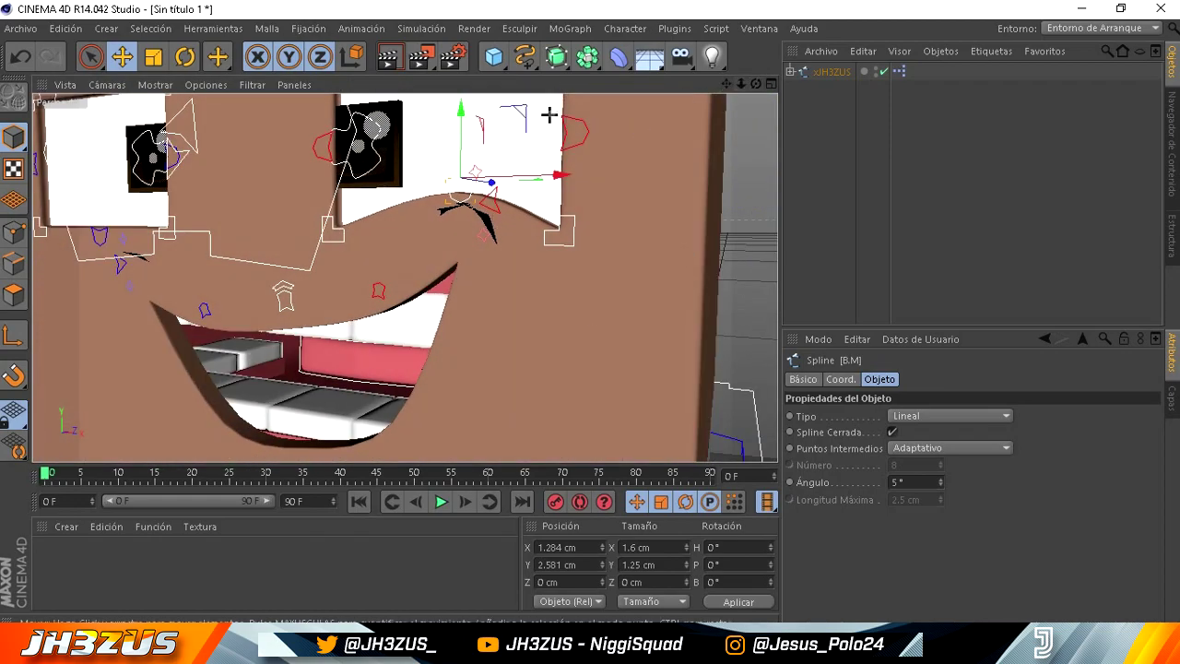
mouse_move(591, 316)
alt+mouse_down()
mouse_move(400, 275)
mouse_move(227, 274)
alt+mouse_up()
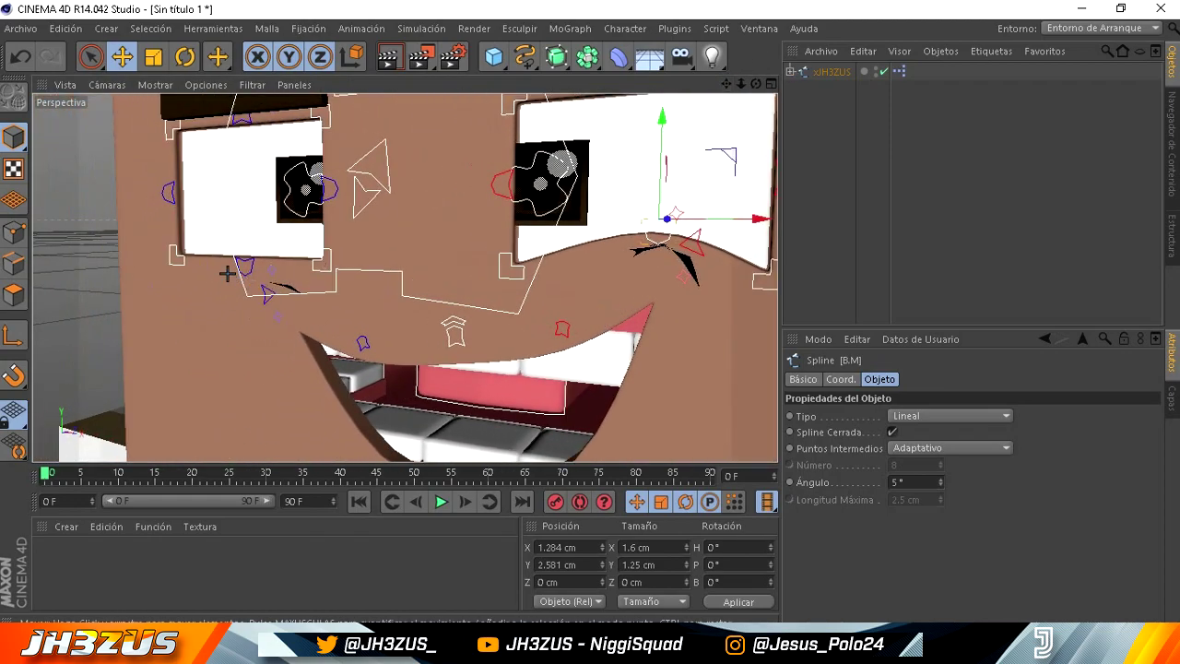
click(244, 265)
mouse_move(701, 110)
alt+mouse_down()
mouse_move(591, 314)
mouse_move(756, 84)
mouse_move(735, 89)
mouse_move(590, 315)
mouse_move(679, 159)
alt+mouse_up()
key(ctrl+shift+a)
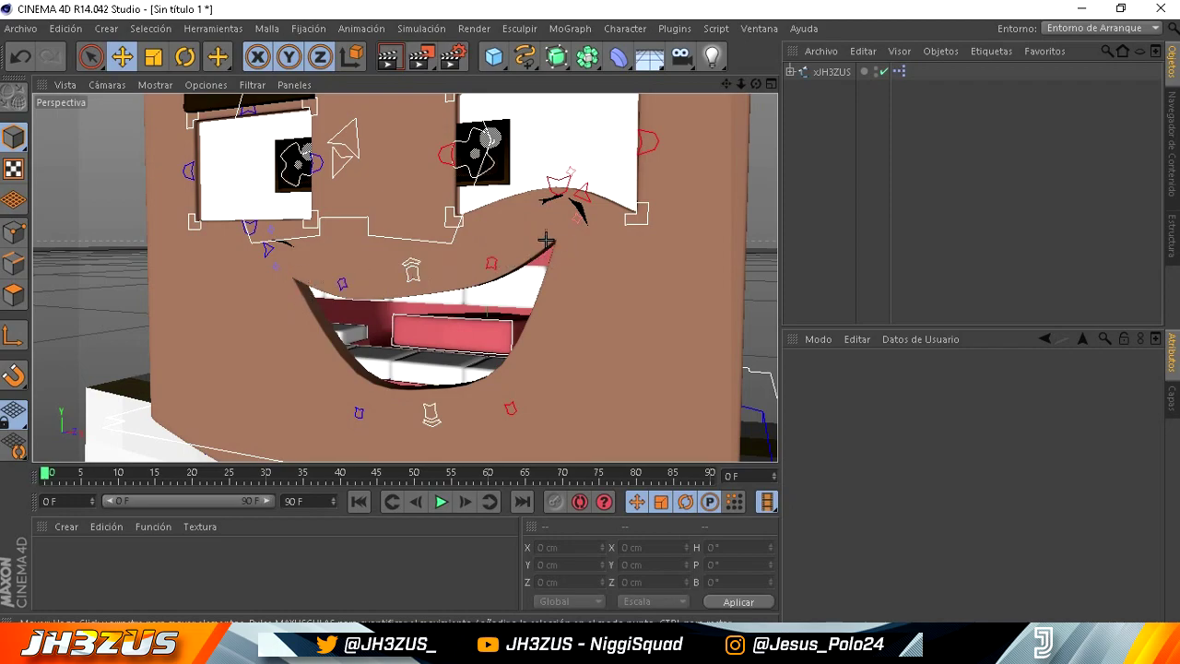
Raise the left eye's lower-lid B.M spline to Y 1.019 cm to narrow the eye.
click(249, 225)
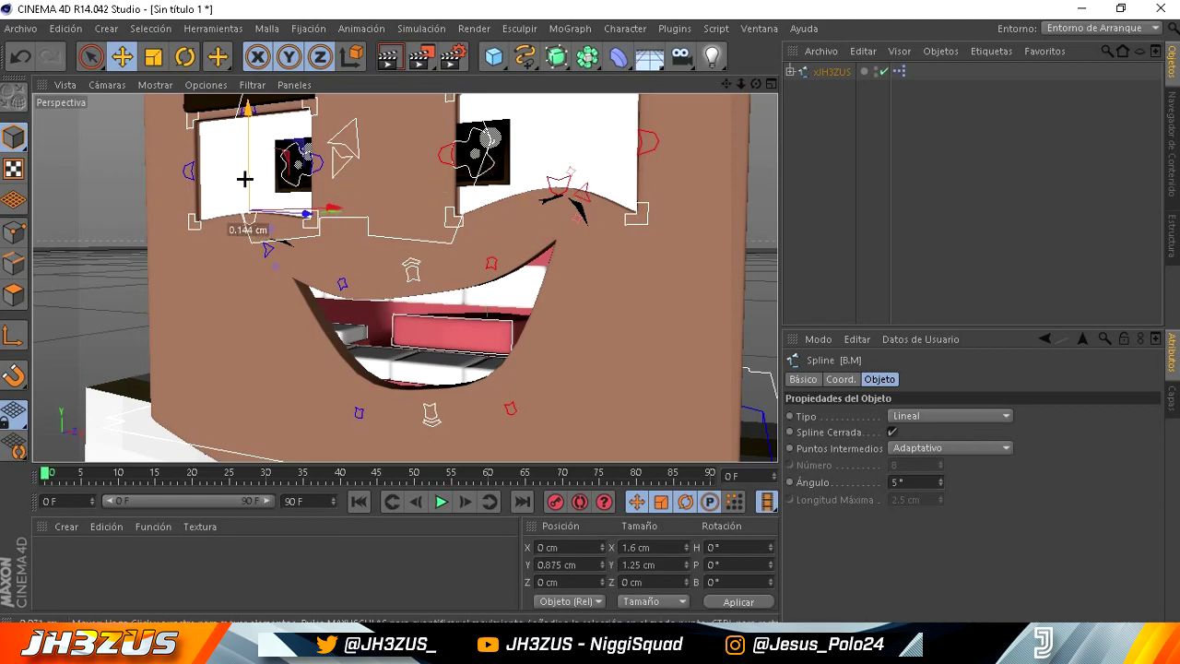
drag(244, 181, 569, 197)
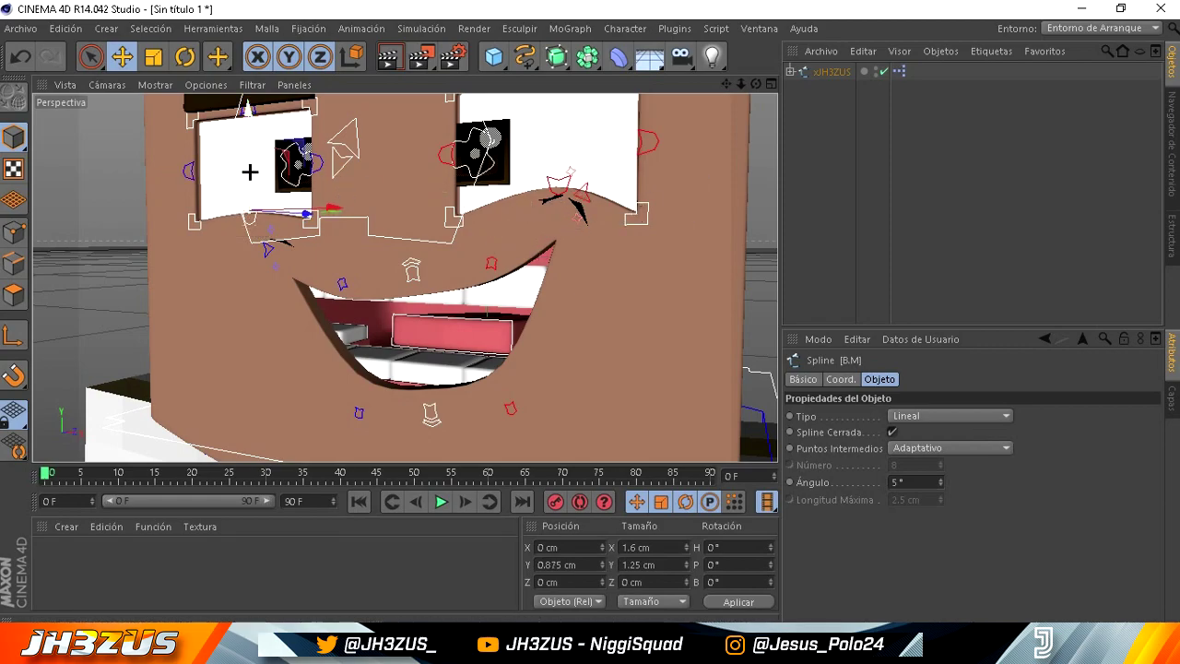
drag(247, 173, 247, 168)
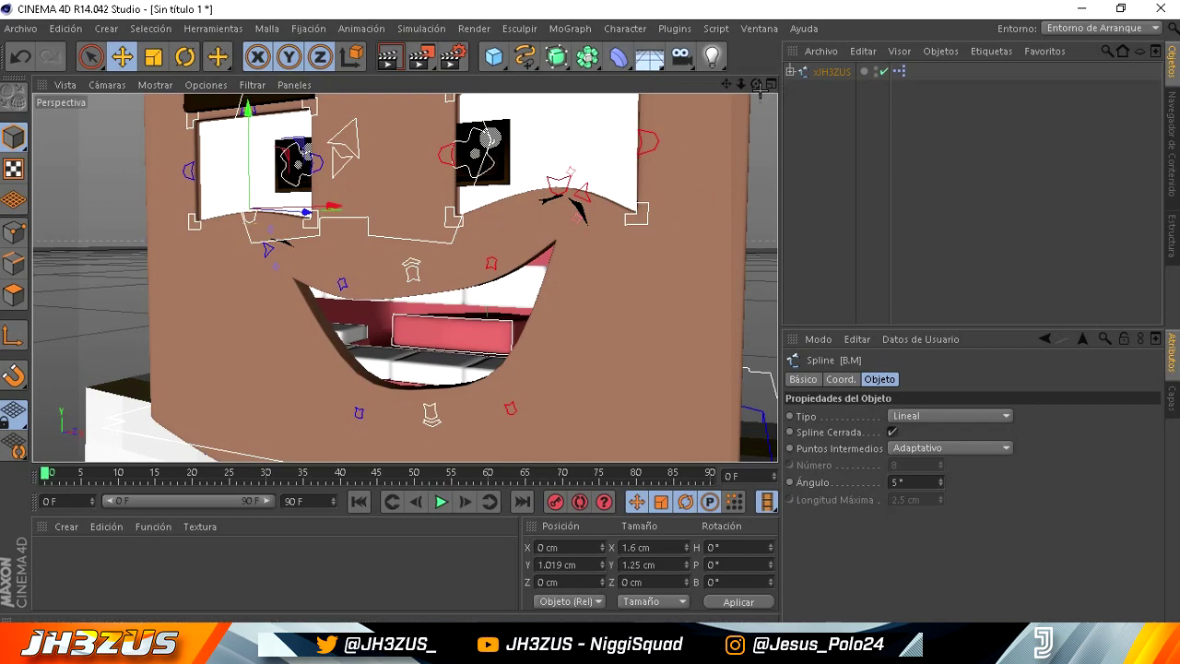
drag(749, 83, 585, 316)
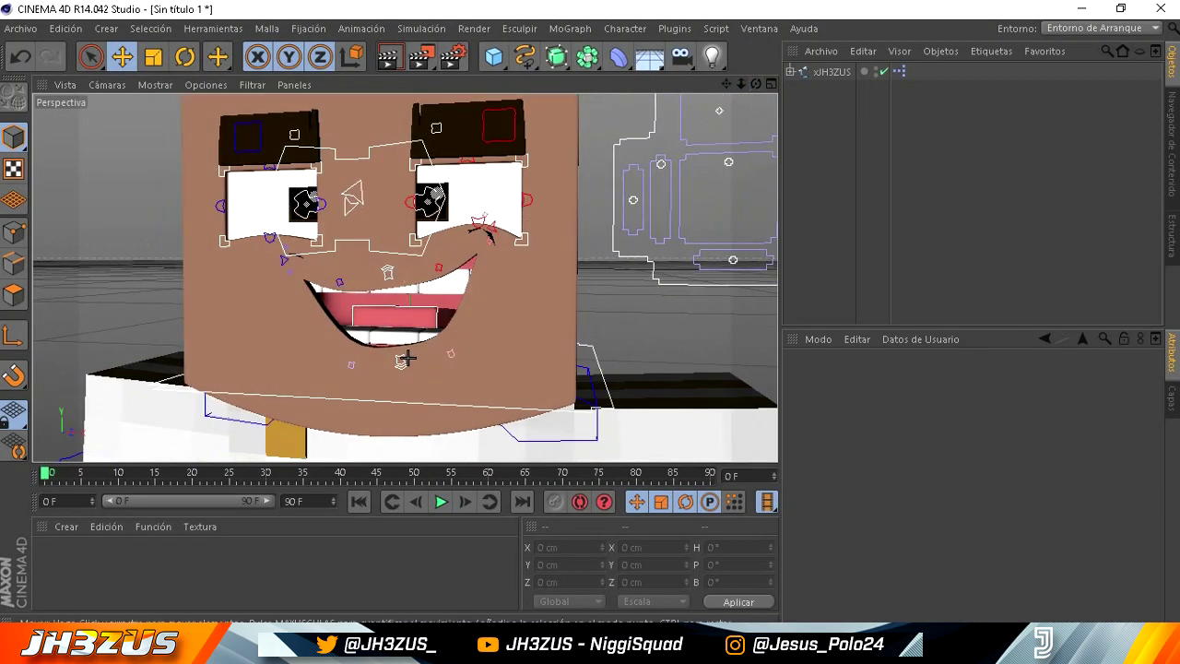
Nudge the bottom mouth spline slightly right, then zoom out to the head and template.
click(419, 356)
drag(419, 356, 427, 357)
click(677, 331)
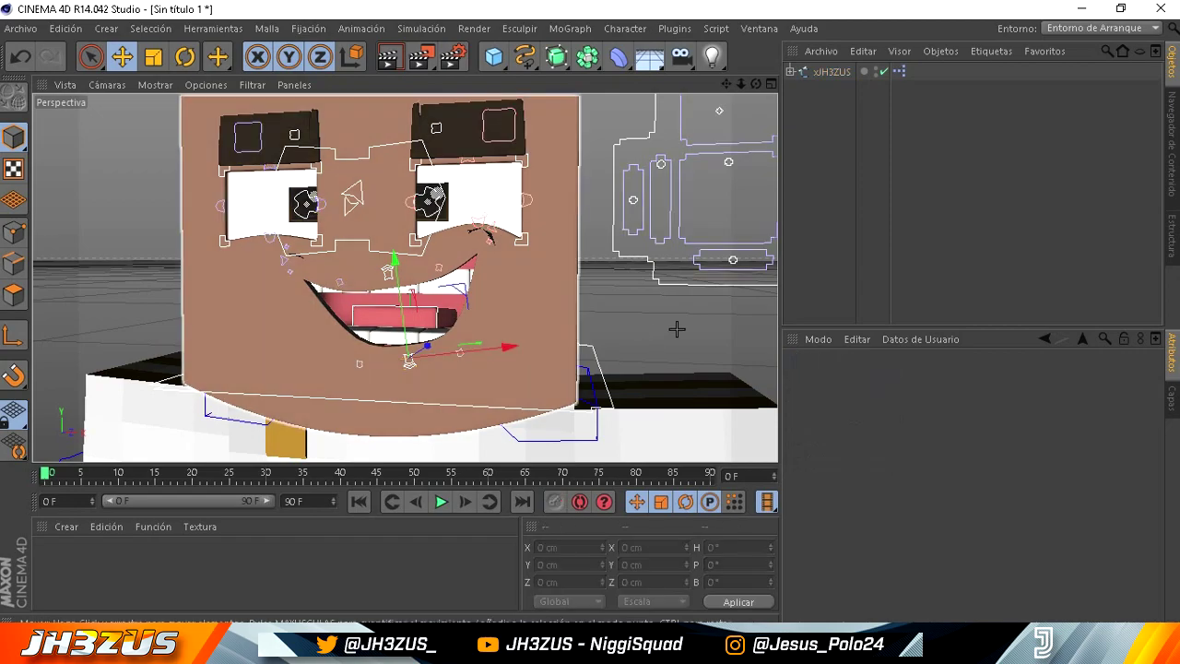
drag(756, 85, 728, 83)
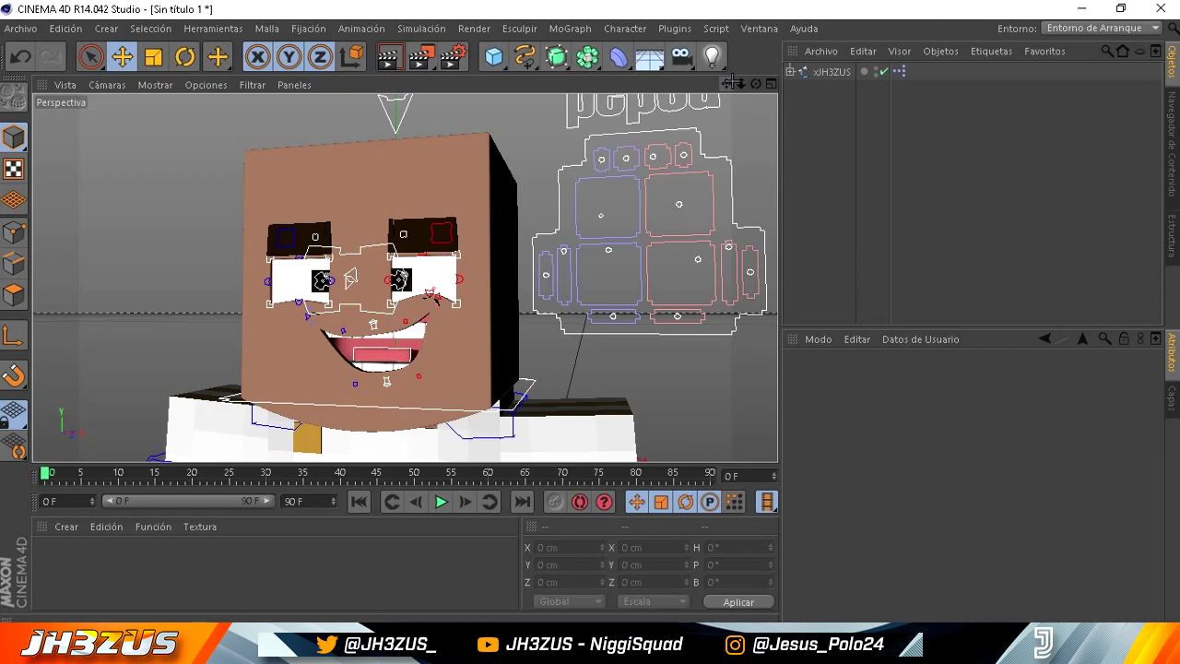
drag(730, 83, 686, 128)
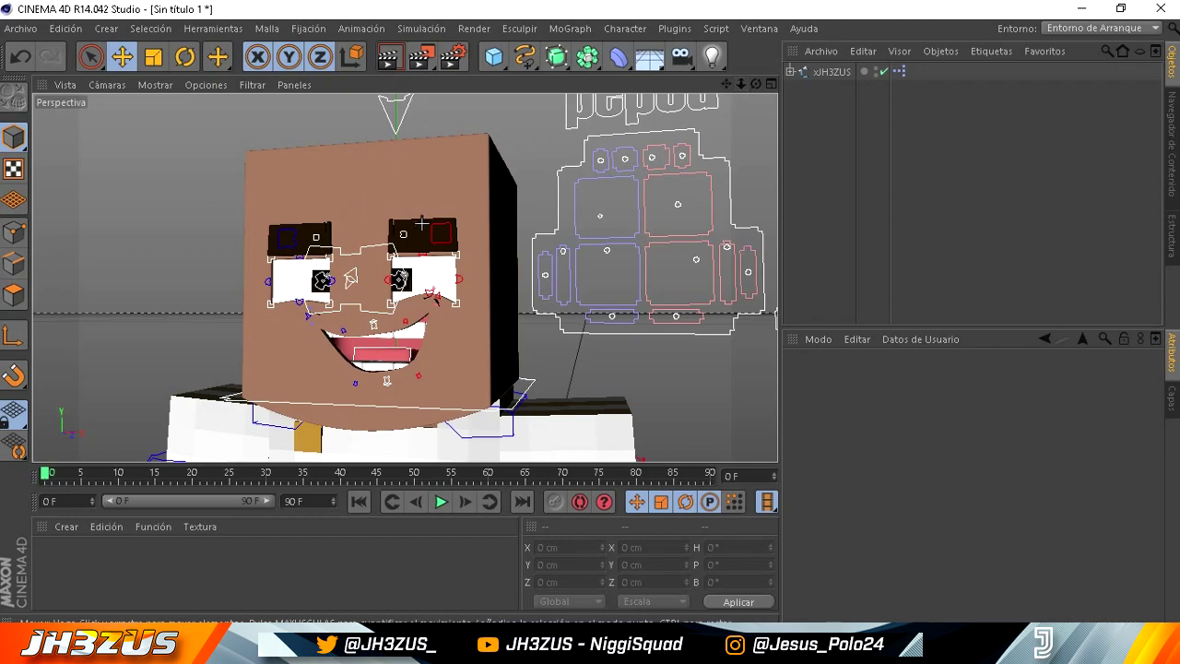
Raise both eyebrow controls on the rig panel, undoing the overshoot.
click(747, 272)
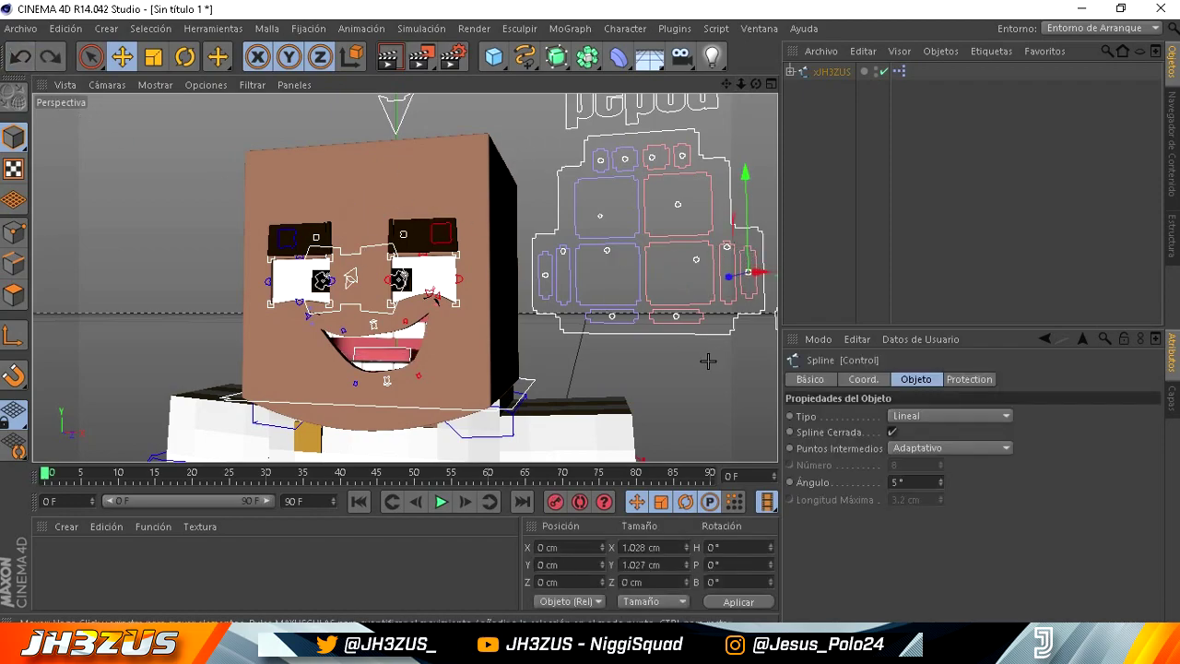
click(655, 262)
click(681, 155)
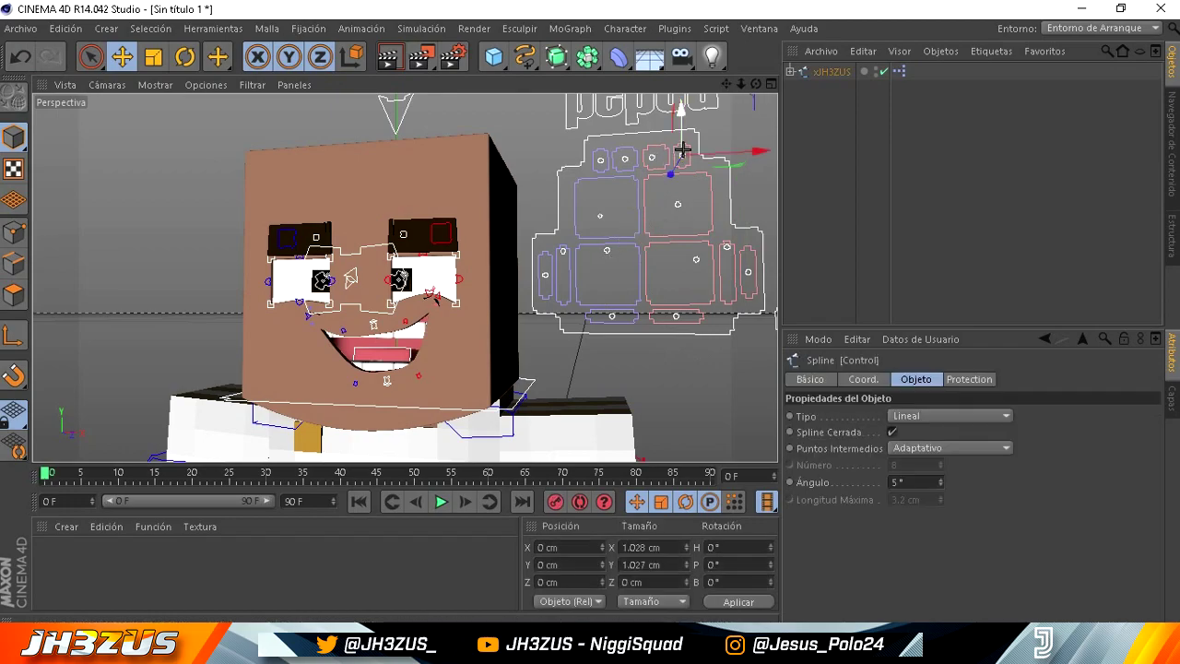
shift+click(595, 157)
drag(681, 139, 681, 130)
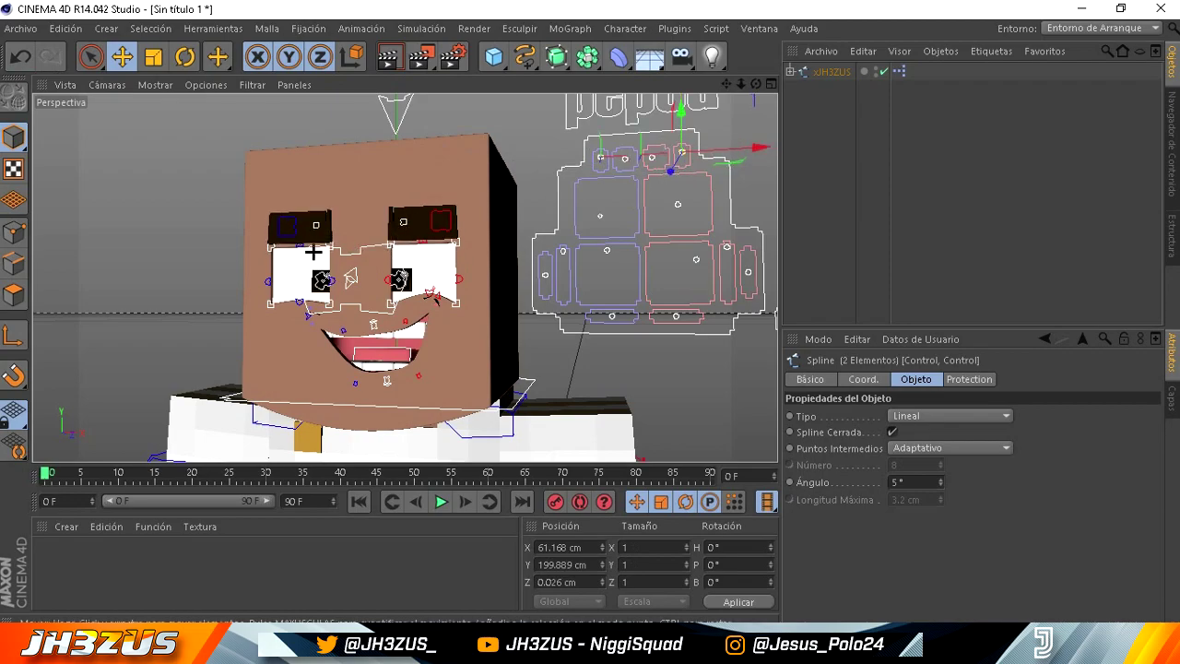
drag(740, 84, 740, 84)
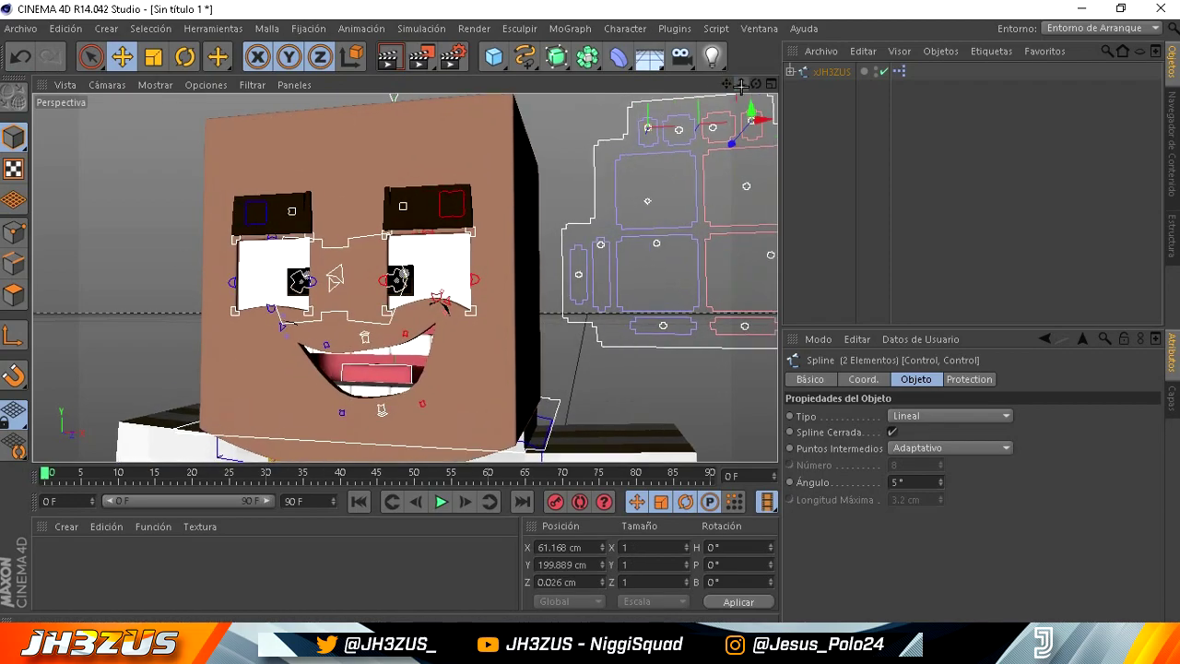
key(ctrl+z)
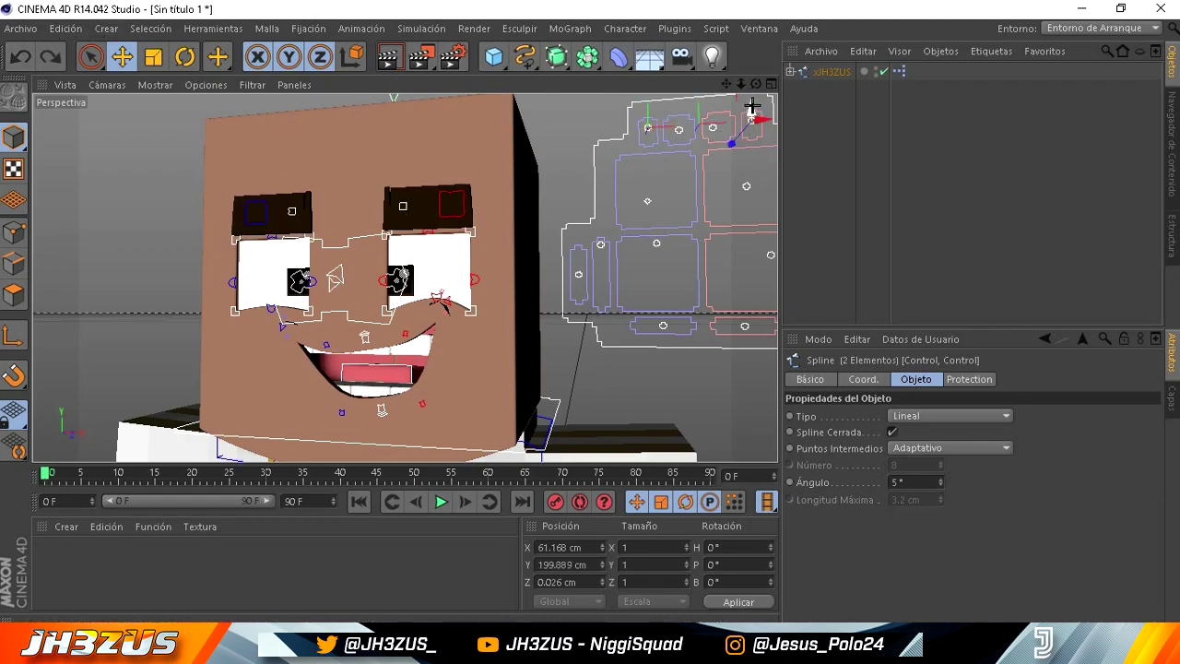
mouse_move(751, 107)
mouse_down()
mouse_move(751, 96)
mouse_move(590, 315)
mouse_up()
key(ctrl+z)
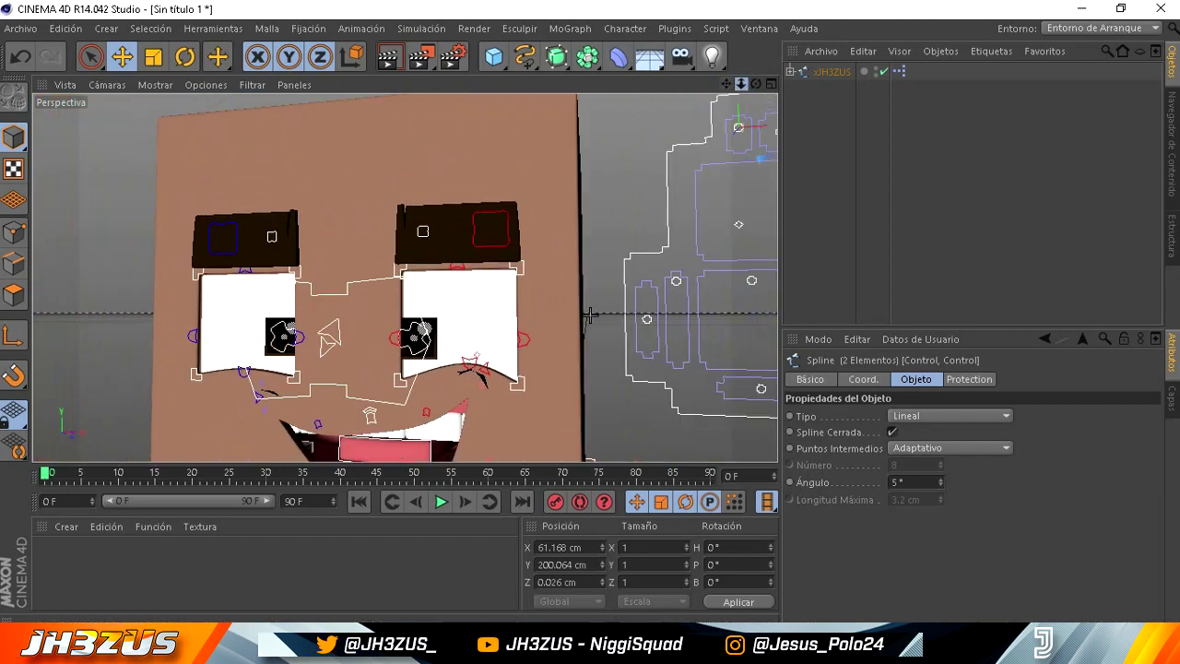
Raise both eyebrow controls and set the Bend splines' X to -4 cm and 4 cm.
click(474, 235)
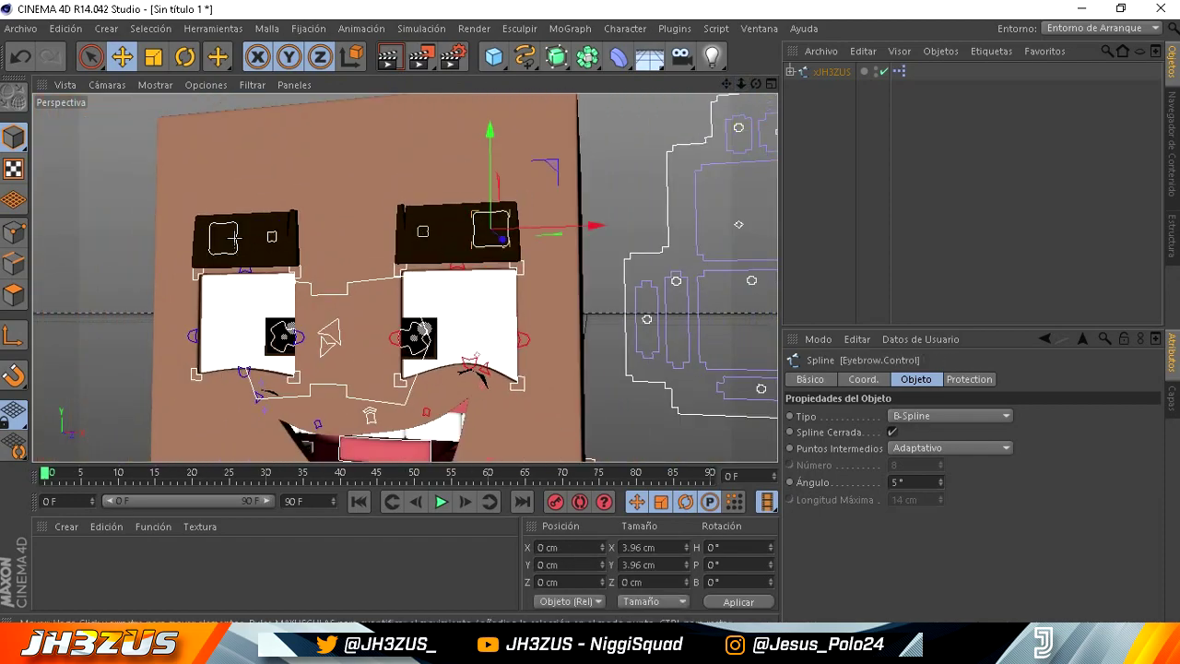
shift+click(236, 238)
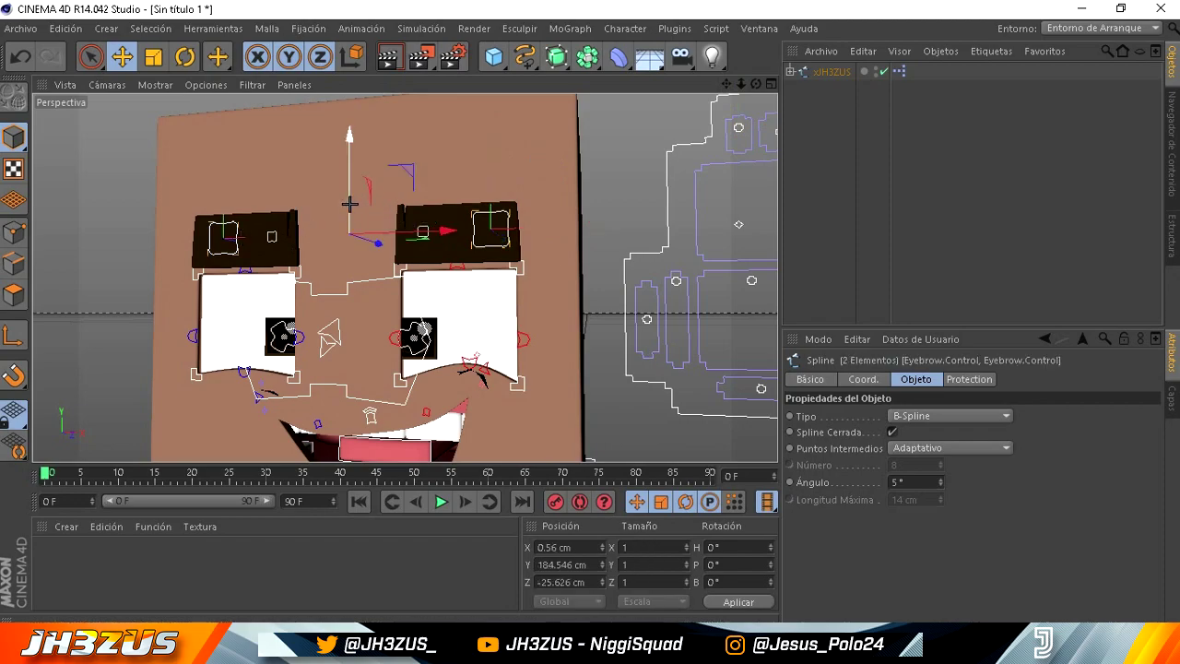
mouse_move(349, 203)
mouse_down()
mouse_move(353, 167)
mouse_move(333, 195)
mouse_up()
click(272, 201)
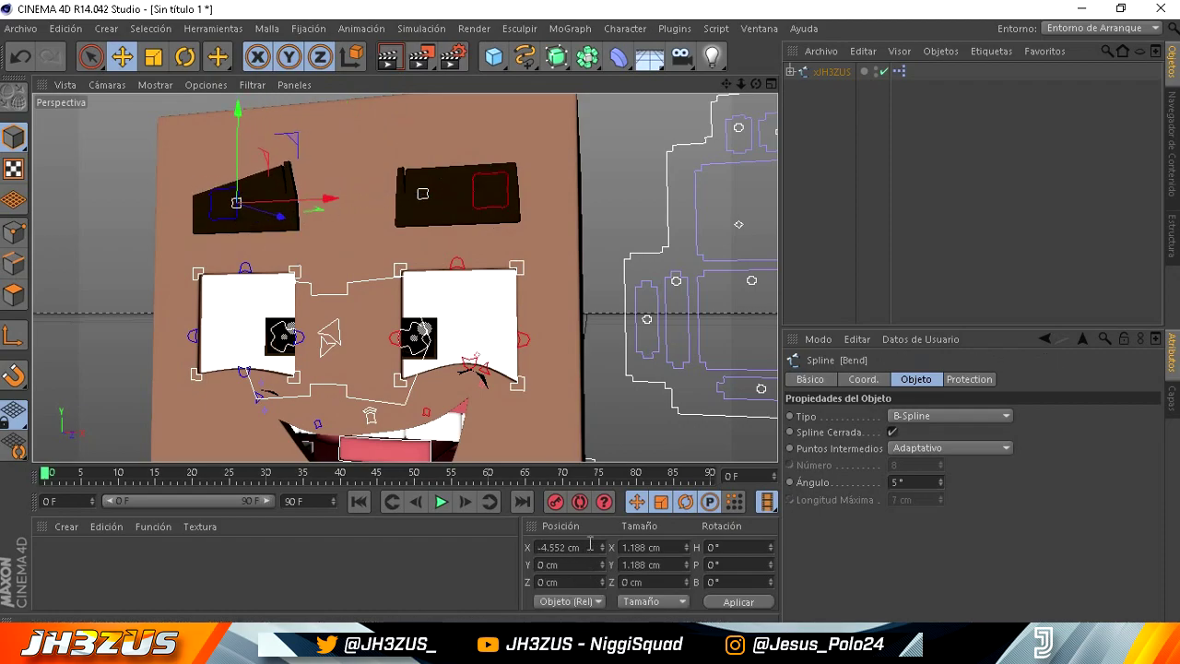
text(4)
key(Return)
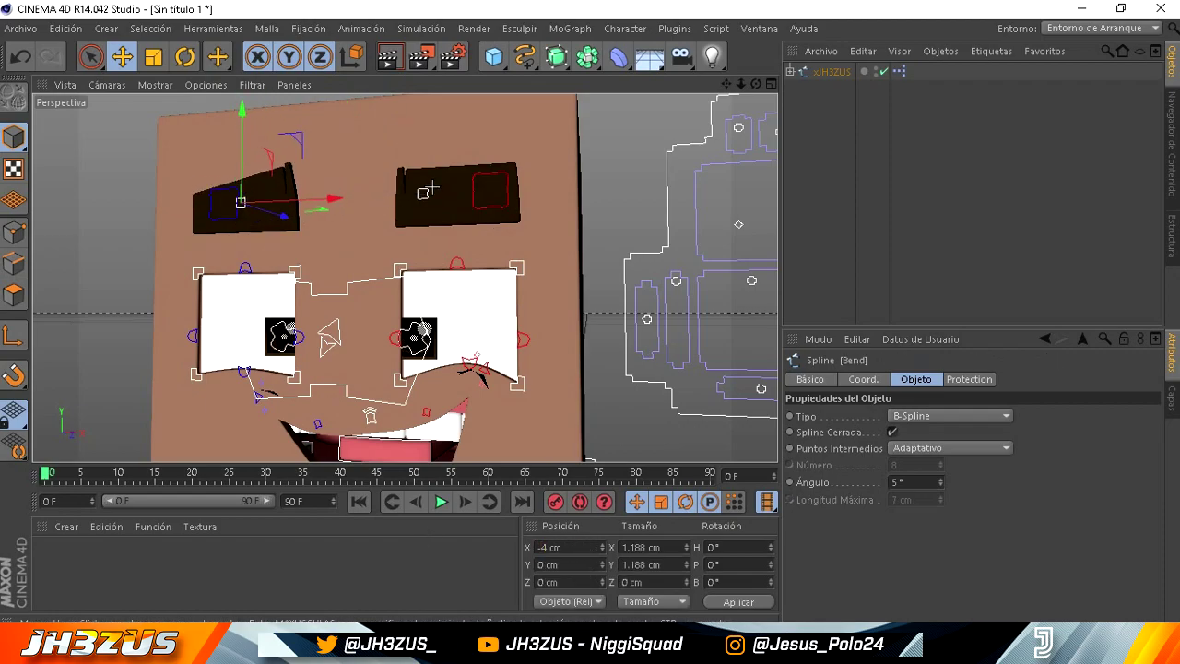
click(424, 191)
double_click(553, 547)
text(4)
key(Return)
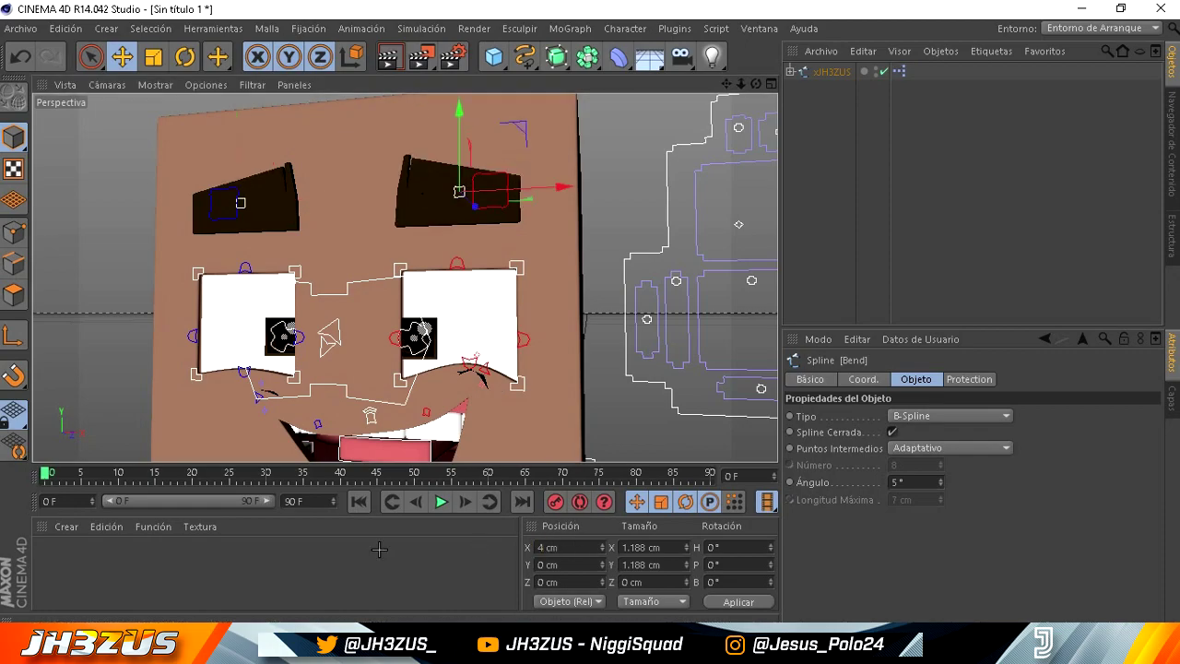
Move the left eyebrow control down and outward to X -1.125 cm, Y 3.124 cm.
shift+click(241, 202)
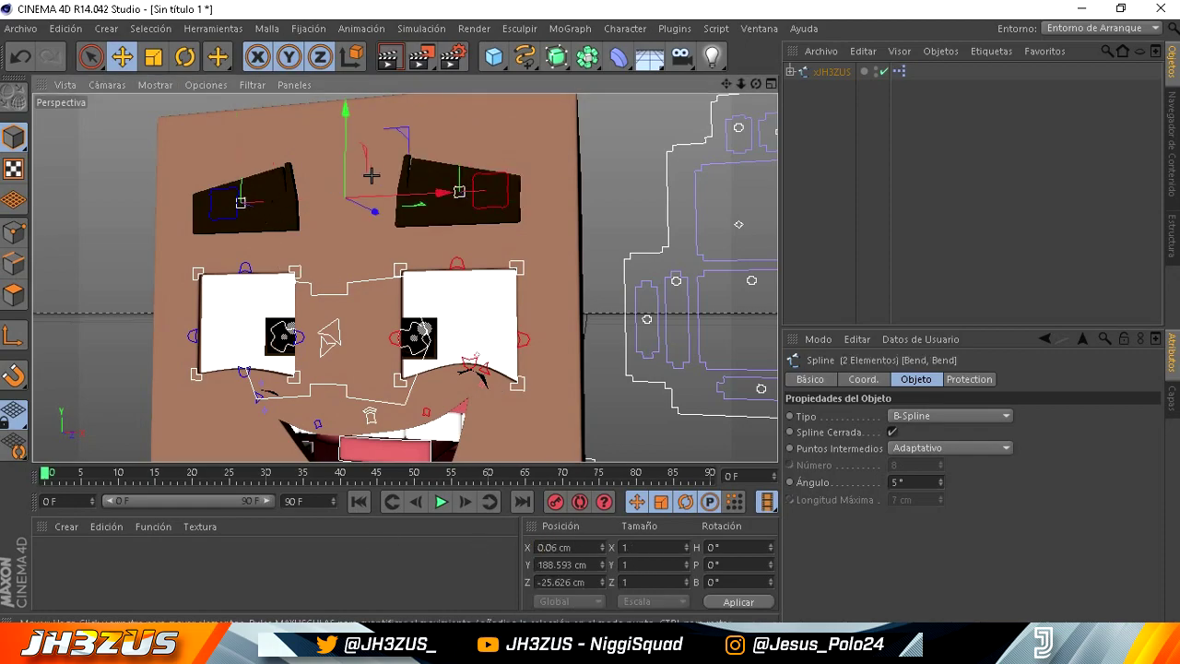
mouse_move(344, 166)
mouse_down()
mouse_move(348, 112)
mouse_move(305, 168)
mouse_move(345, 103)
mouse_up()
click(20, 56)
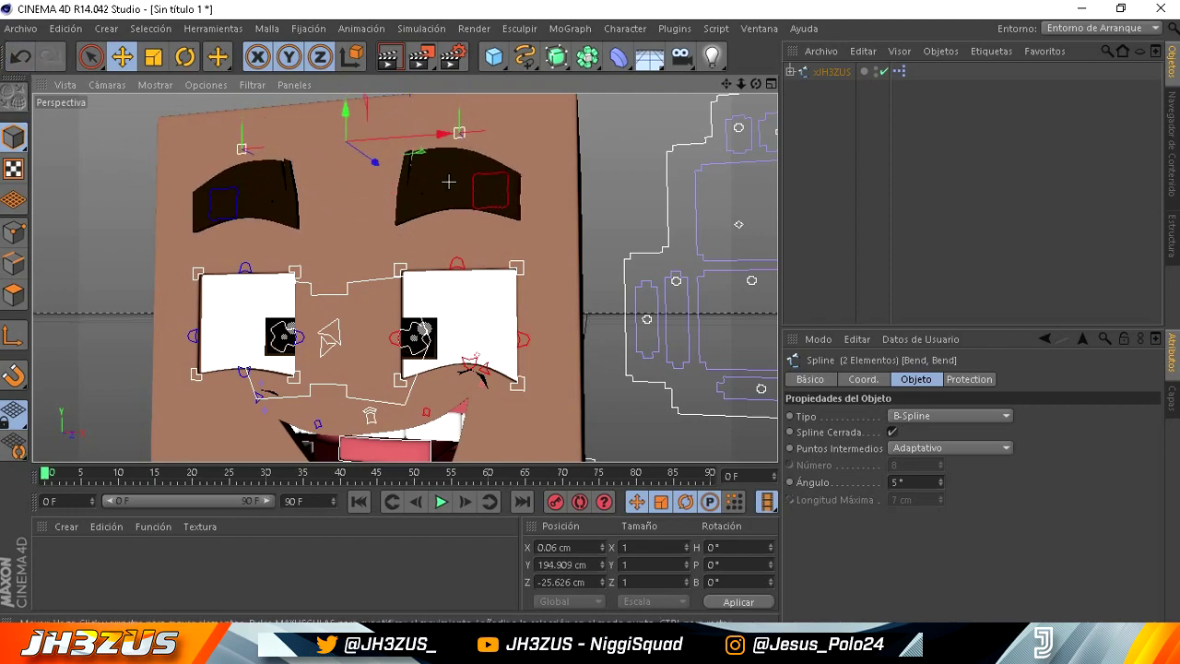
click(480, 201)
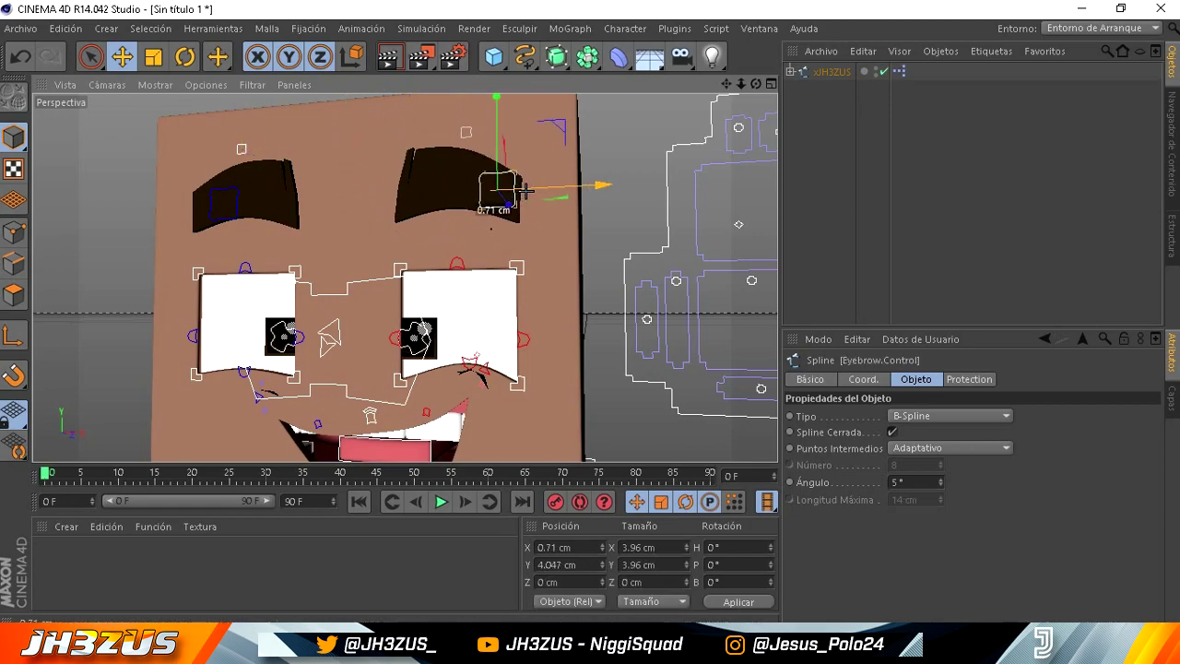
click(224, 202)
drag(262, 201, 216, 184)
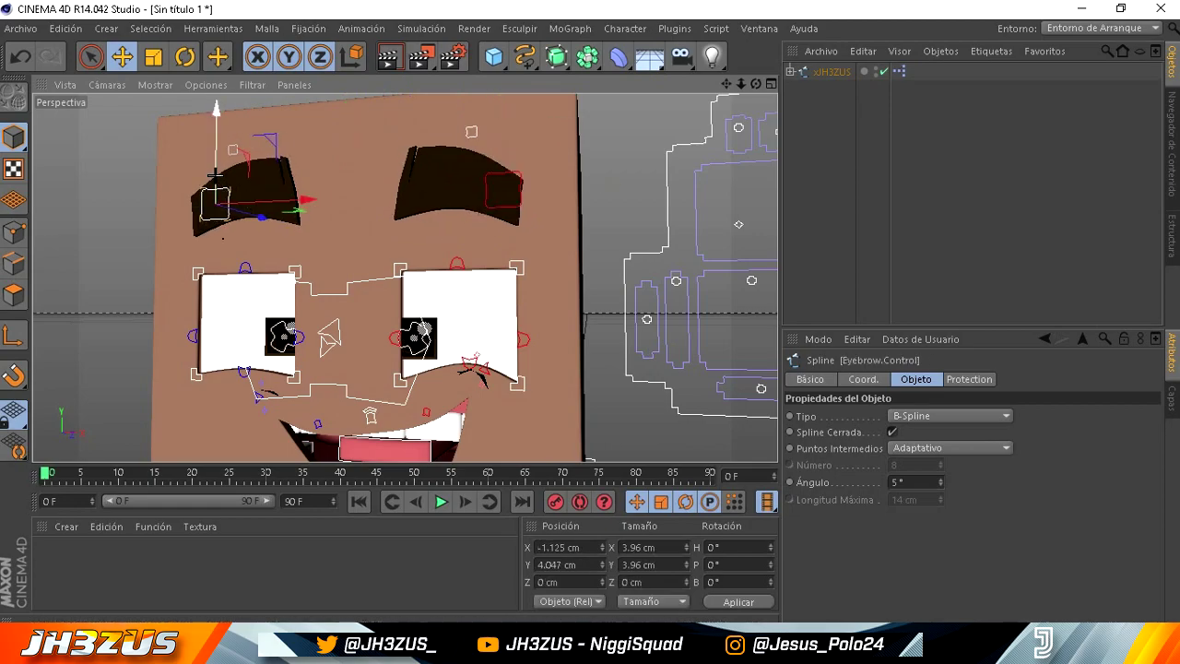
click(247, 268)
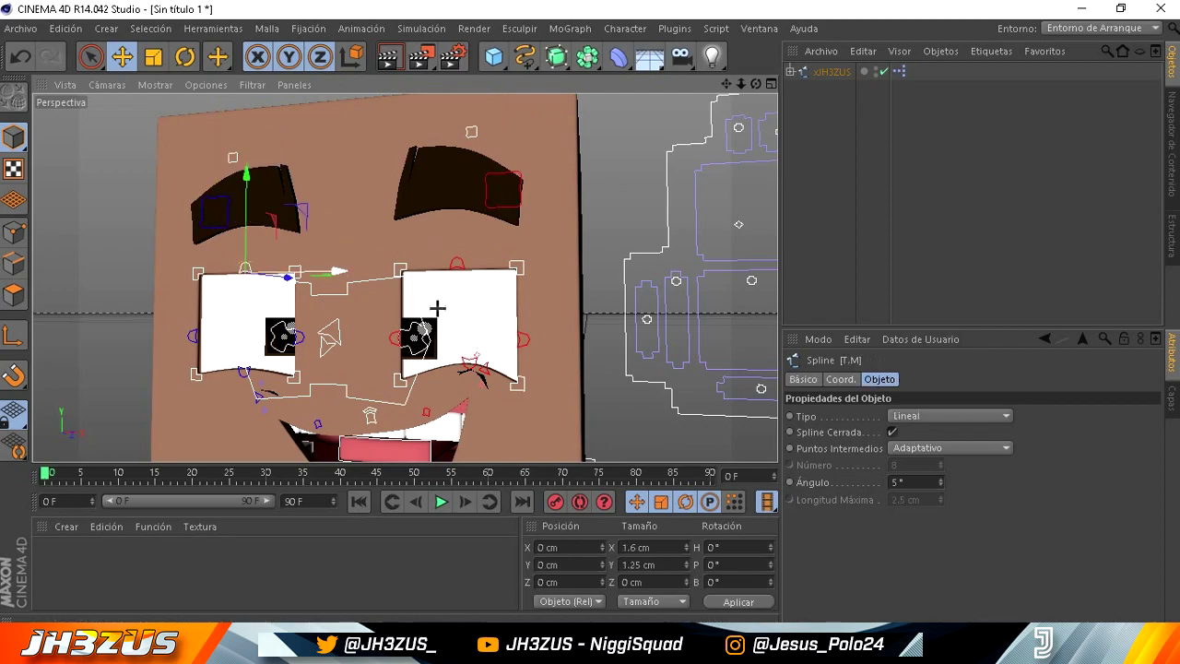
Raise both eyes' top-middle controls to Y 185.071 cm to reshape the upper eye edges.
click(608, 243)
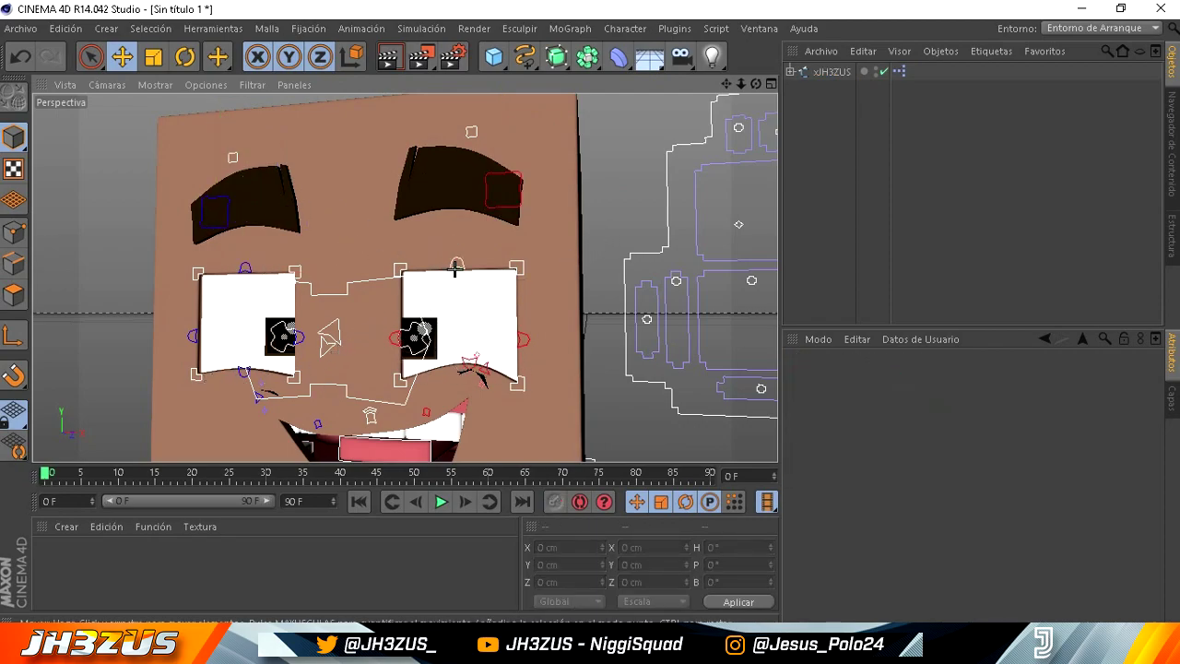
click(455, 266)
shift+click(244, 262)
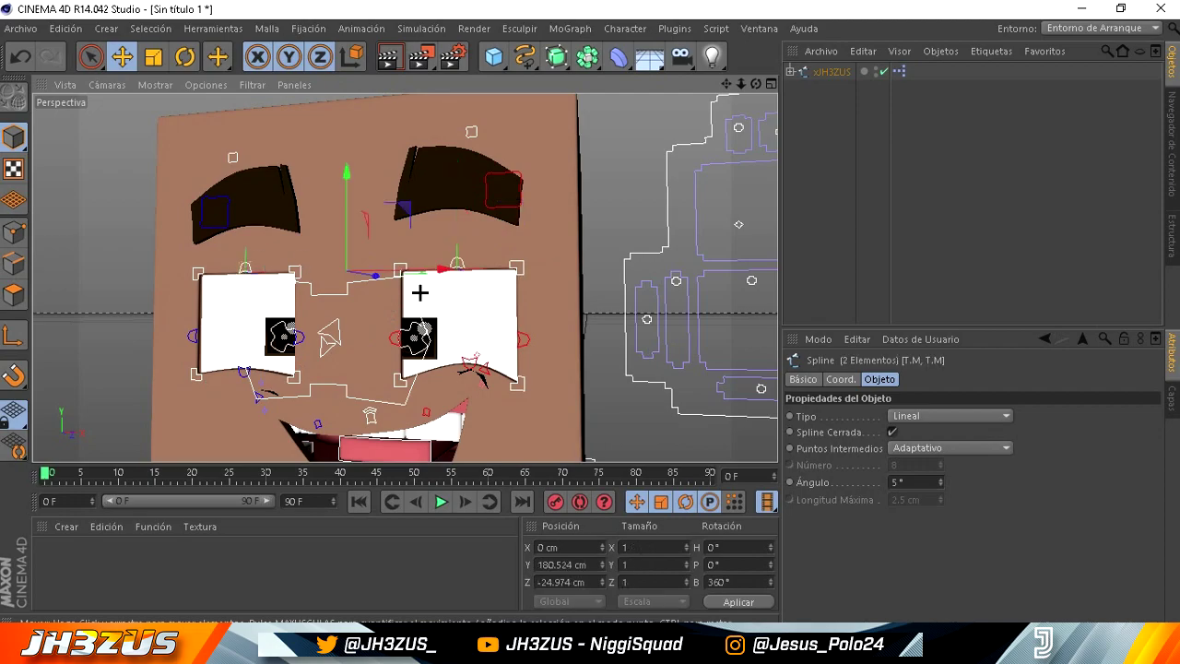
mouse_move(348, 252)
mouse_down()
mouse_move(343, 205)
mouse_move(352, 229)
mouse_move(359, 189)
mouse_move(357, 206)
mouse_up()
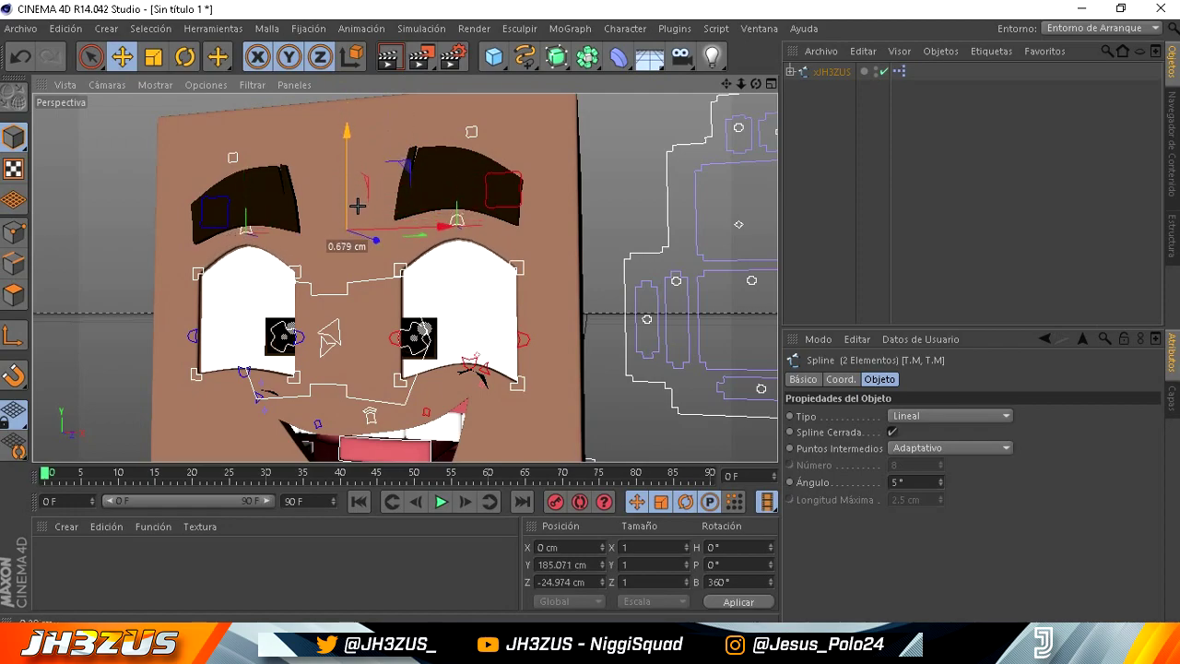
drag(754, 85, 749, 90)
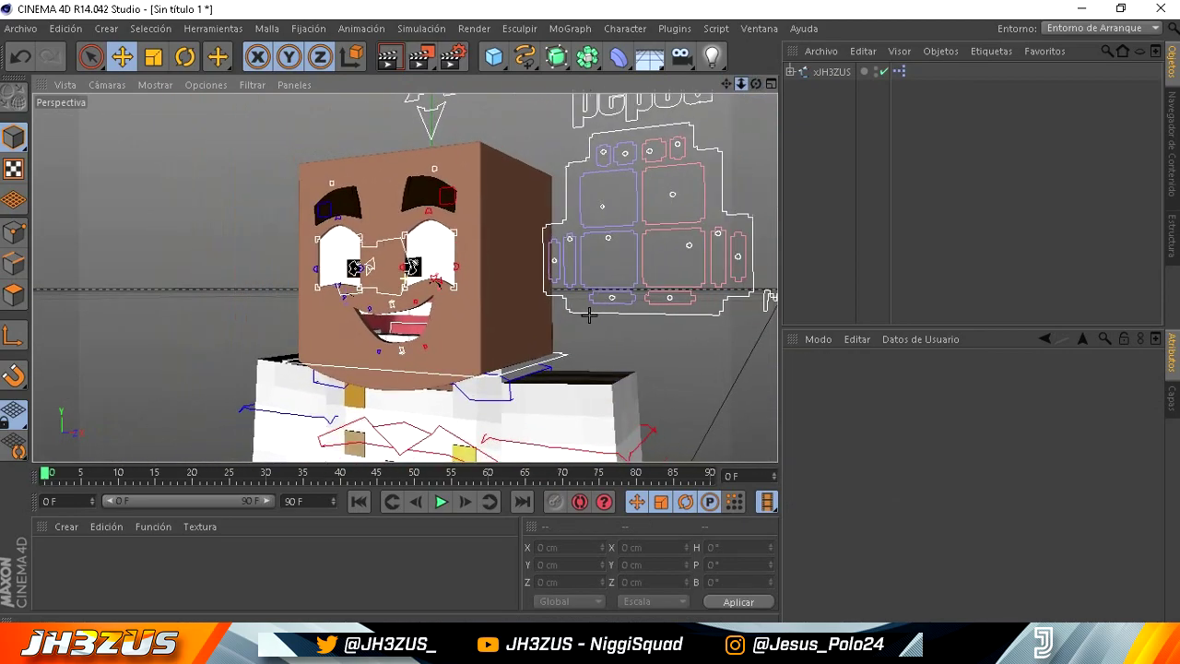
click(441, 106)
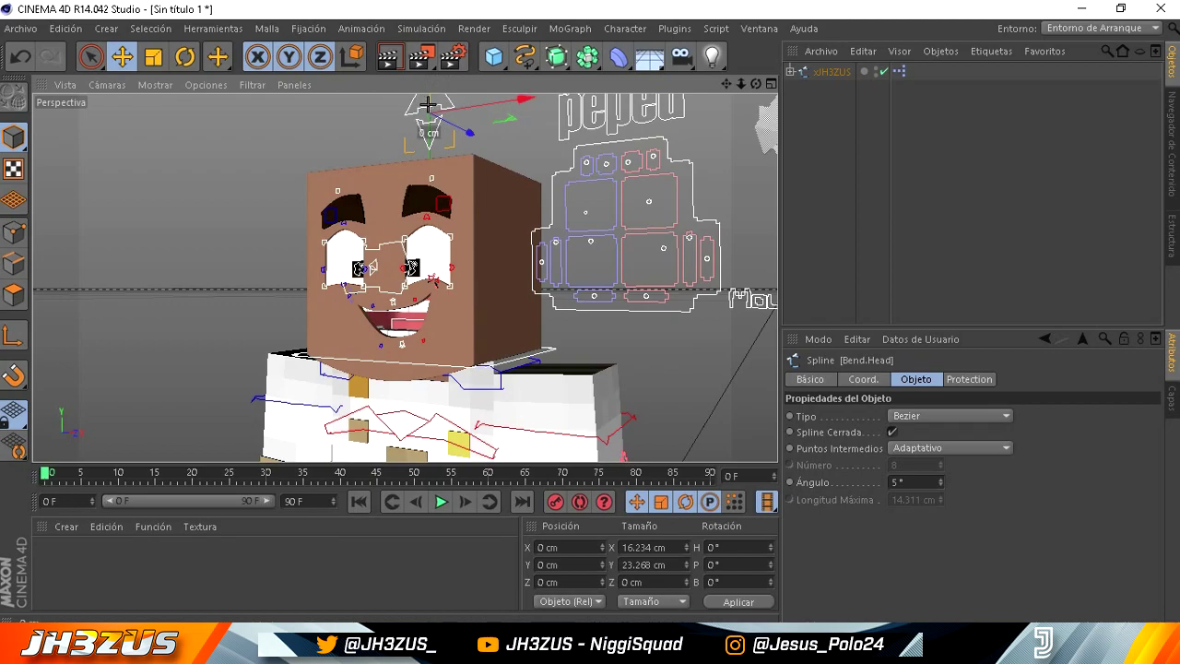
click(597, 315)
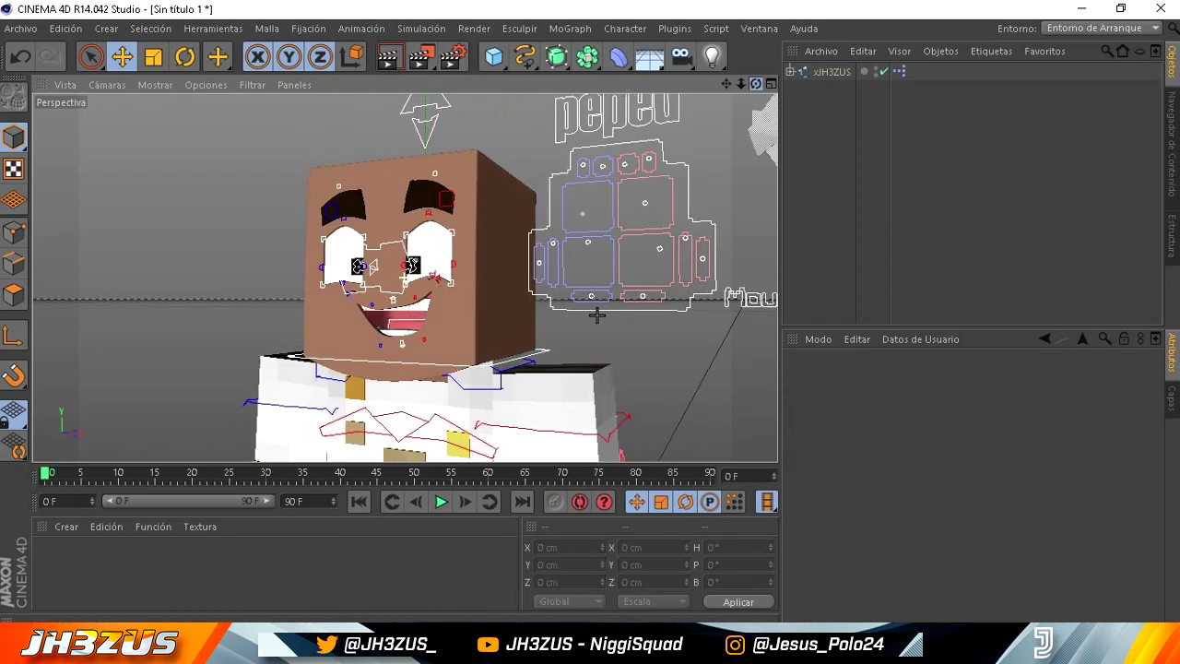
alt+drag(597, 315, 590, 315)
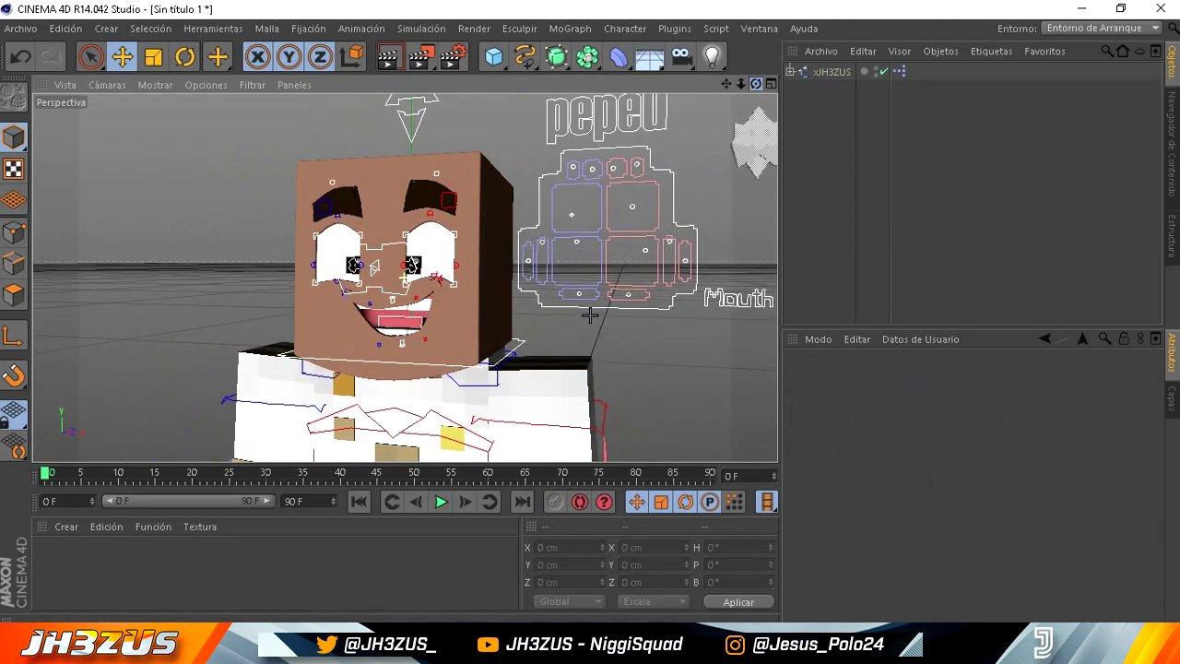
scroll(590, 315, up, 3)
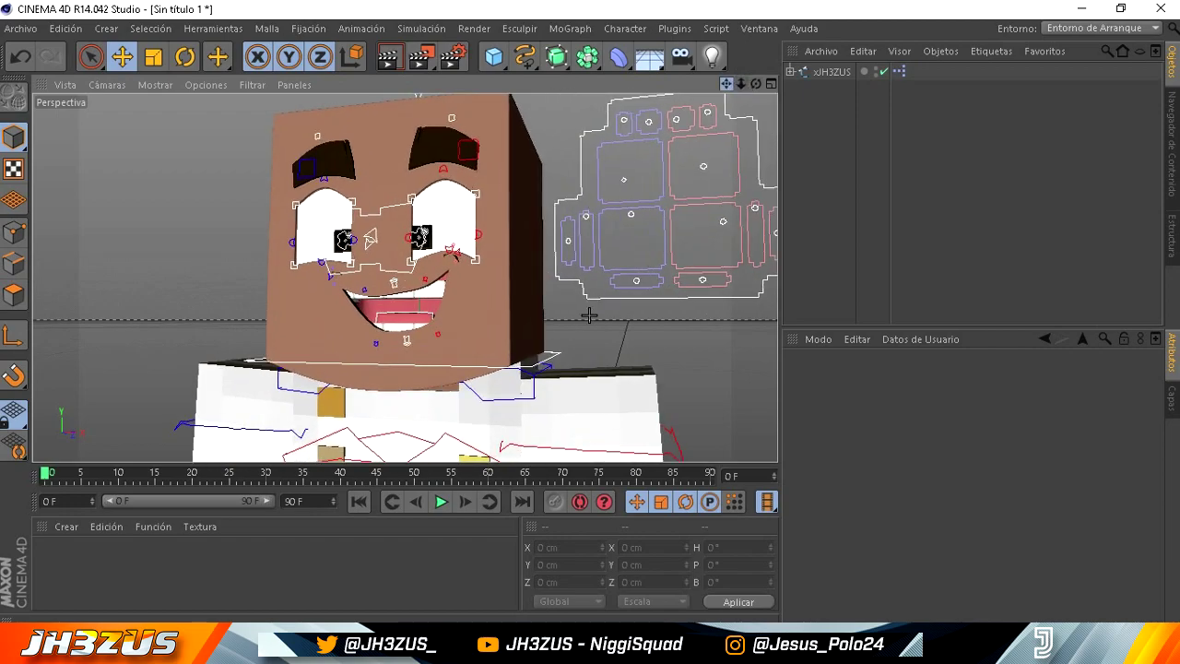
alt+drag(589, 316, 590, 316)
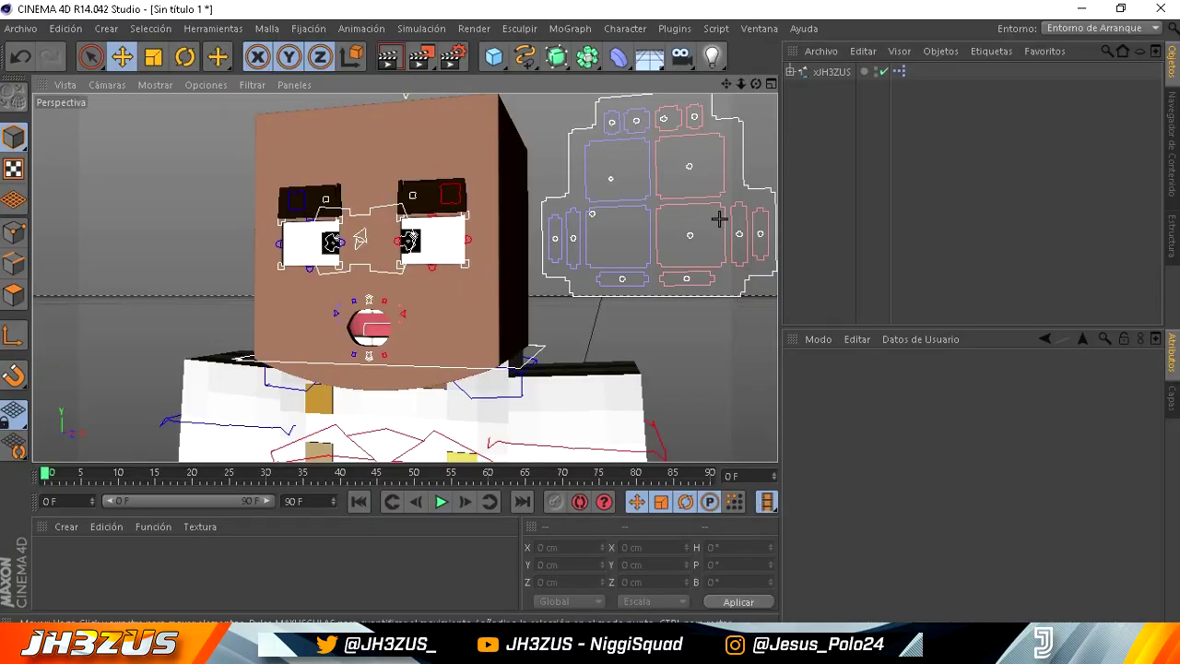
Zoom and pan the view to inspect the neutral face with square eyes and round mouth.
drag(735, 89, 728, 81)
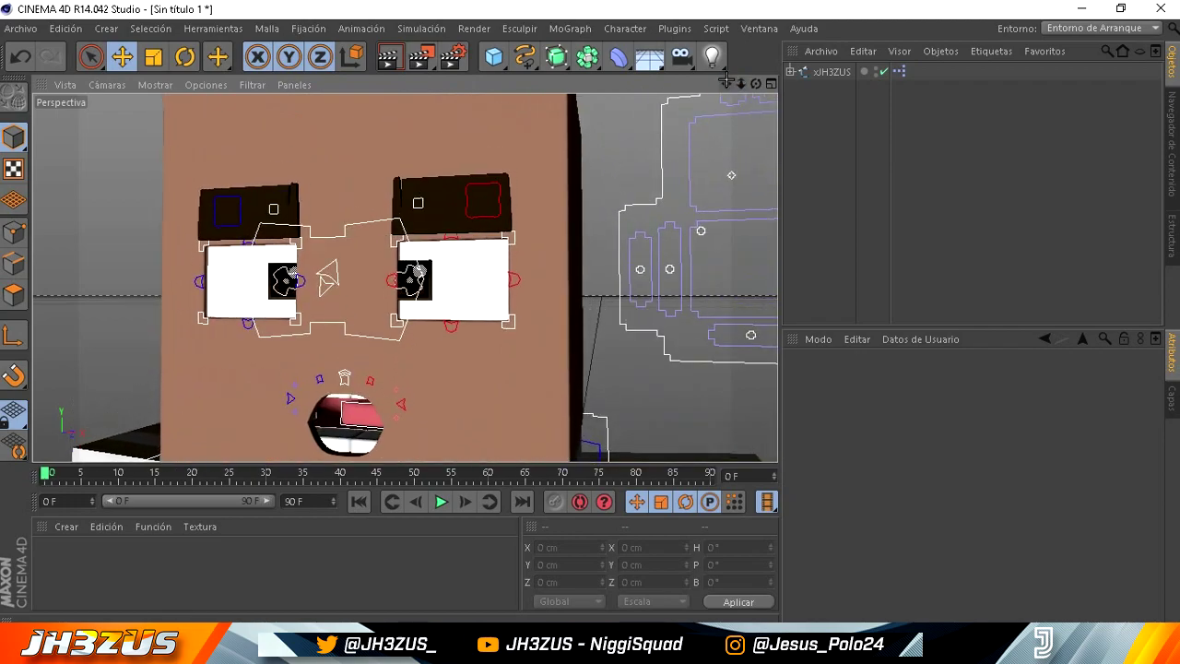
drag(728, 82, 590, 315)
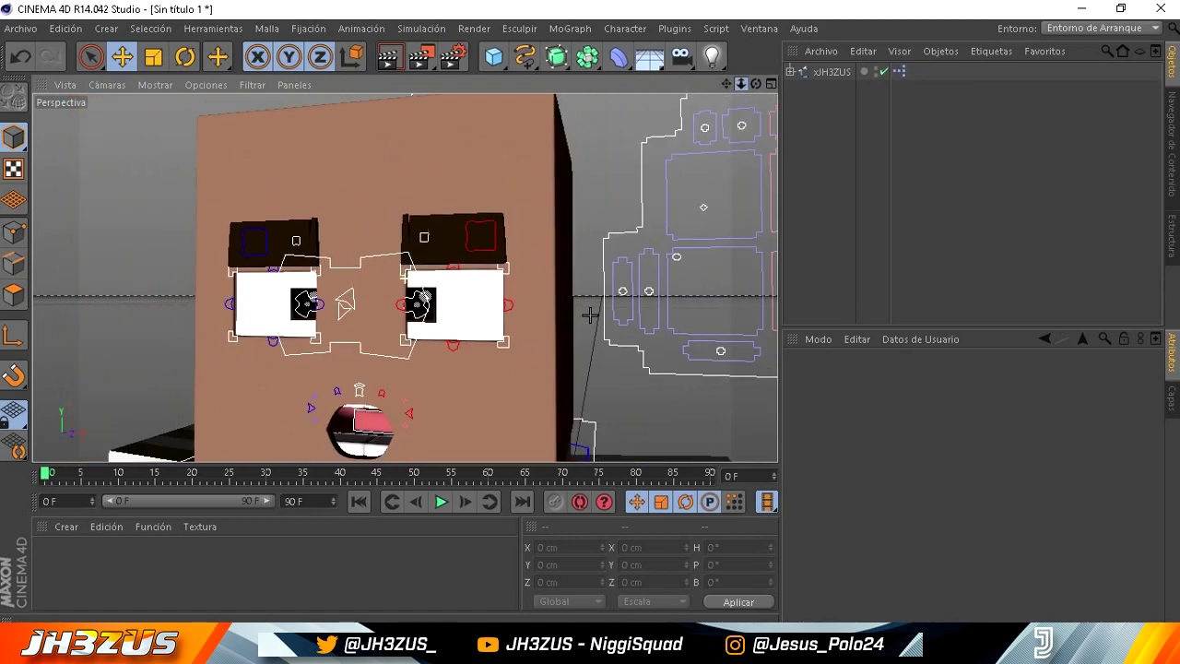
drag(738, 86, 728, 85)
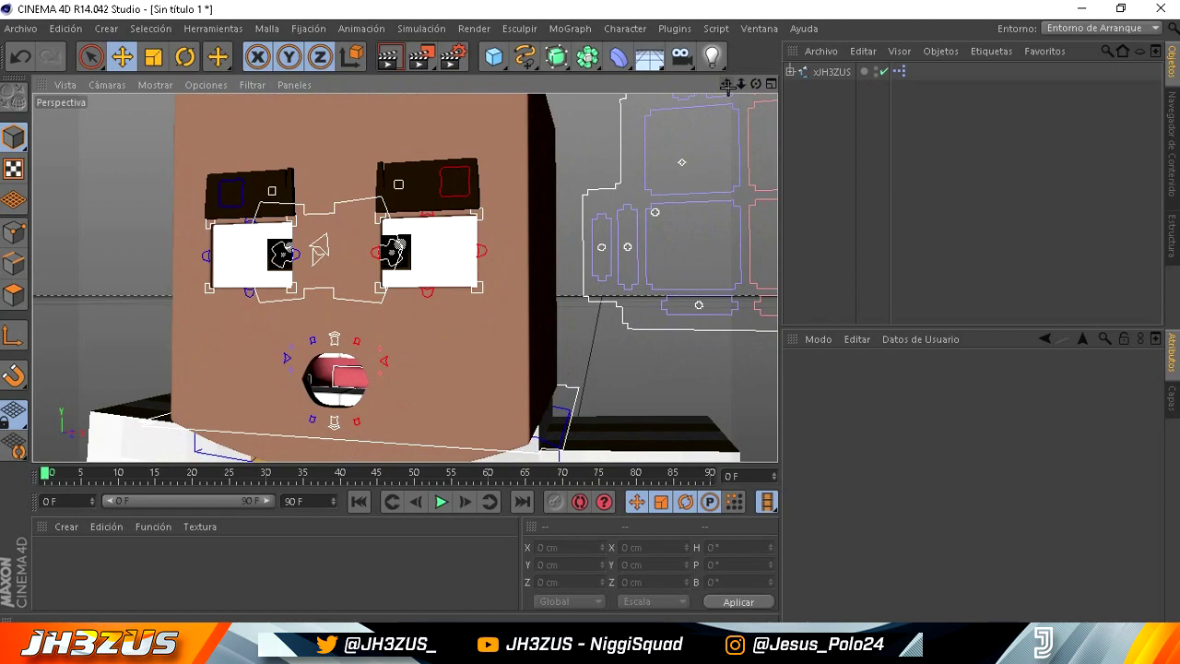
mouse_move(728, 84)
mouse_down()
mouse_move(590, 311)
mouse_move(403, 273)
mouse_up()
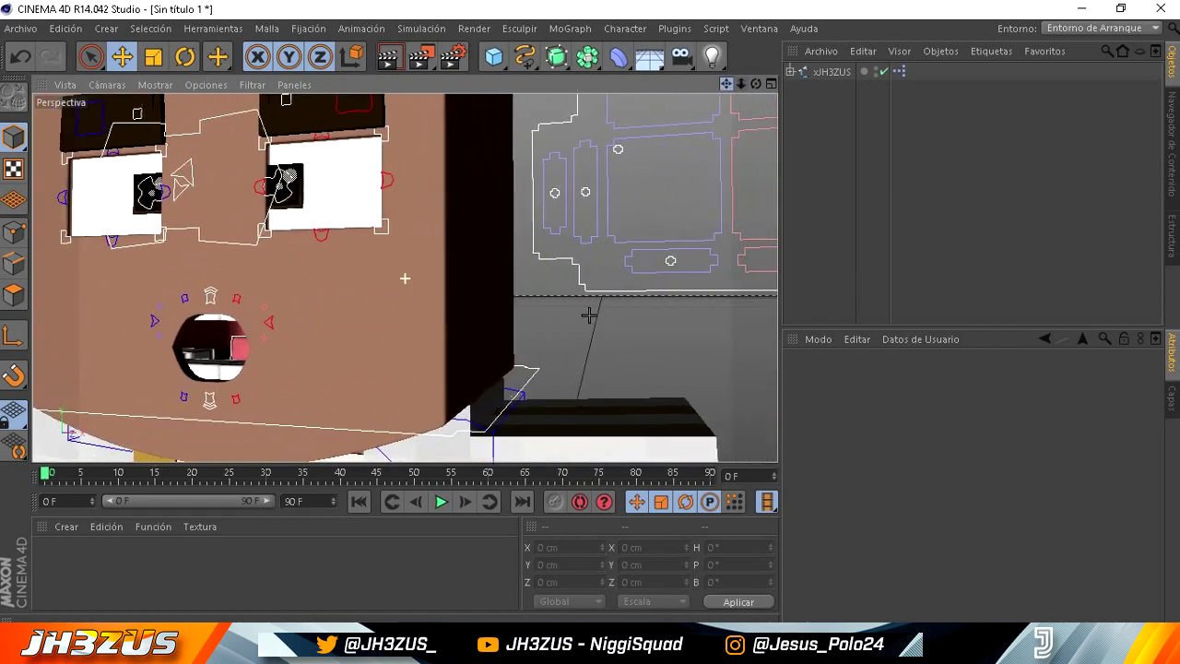
Bend the brows inward using their Bend controls.
drag(742, 83, 354, 173)
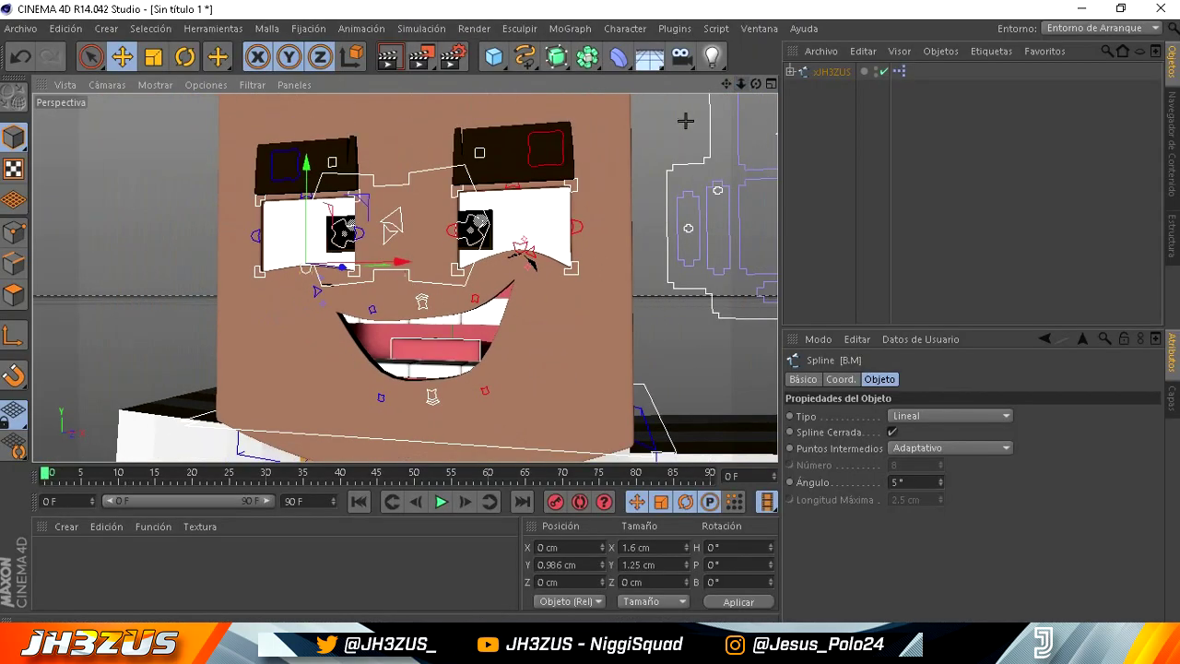
drag(727, 85, 590, 316)
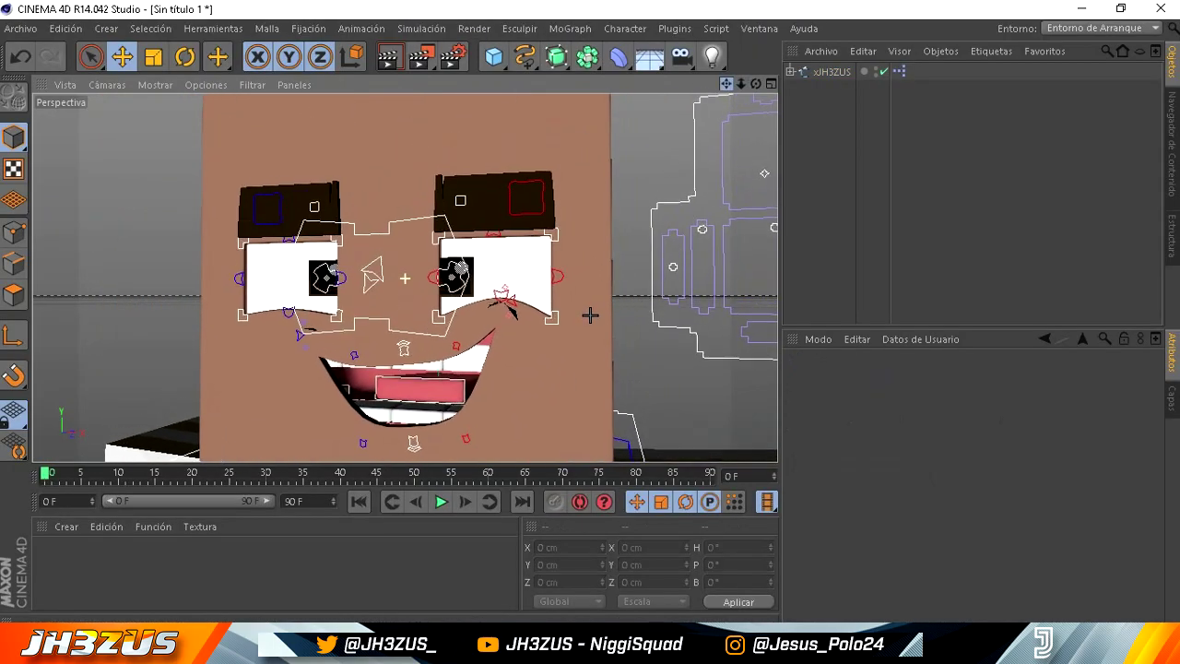
drag(741, 84, 678, 150)
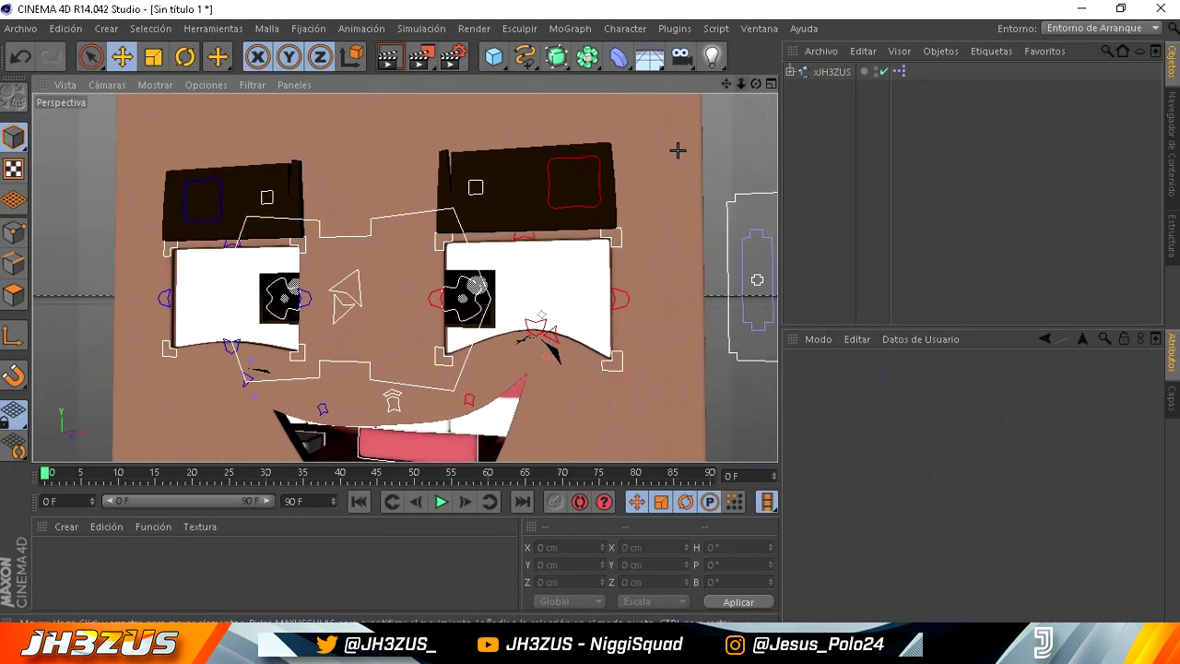
click(472, 193)
mouse_move(498, 187)
mouse_down()
mouse_move(332, 191)
mouse_move(348, 191)
mouse_up()
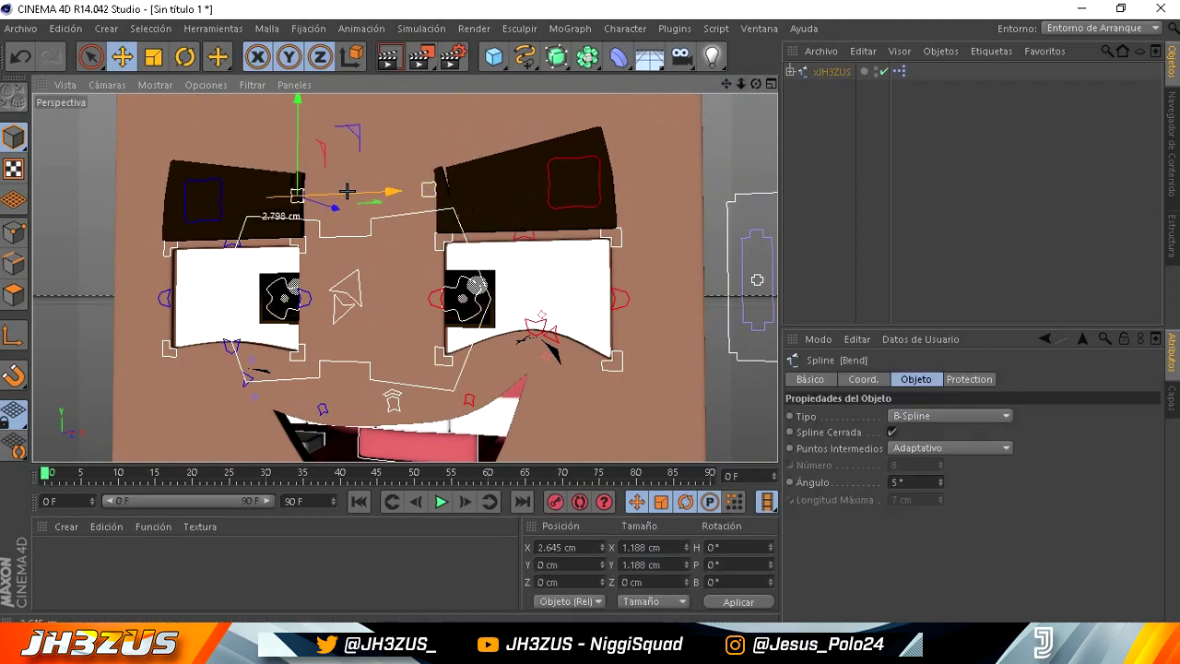
shift+click(429, 188)
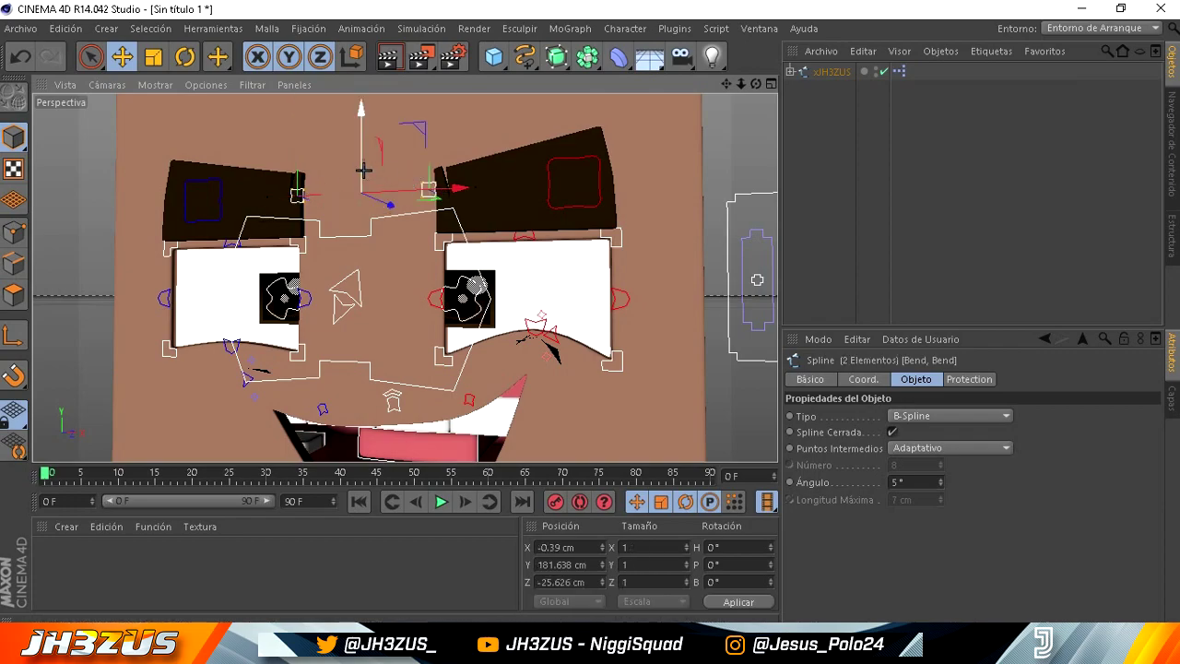
Slide both Eyebrow.Control splines inward along X and lower both brows about 2 cm.
click(587, 178)
drag(586, 178, 587, 178)
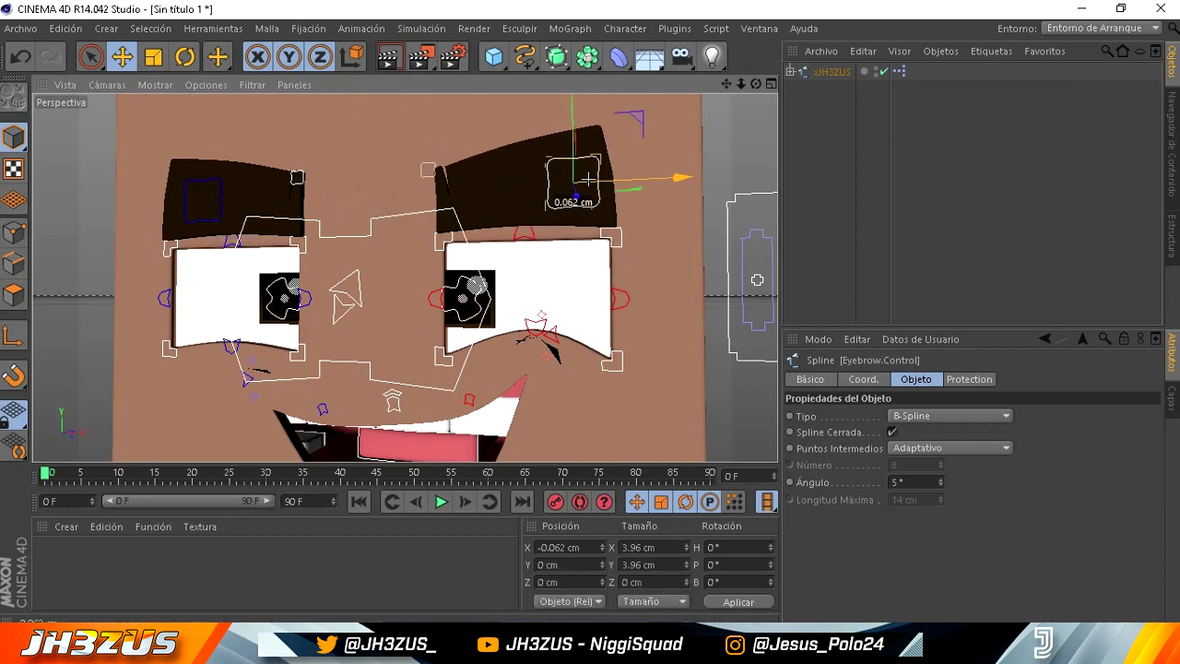
click(203, 199)
drag(202, 198, 218, 198)
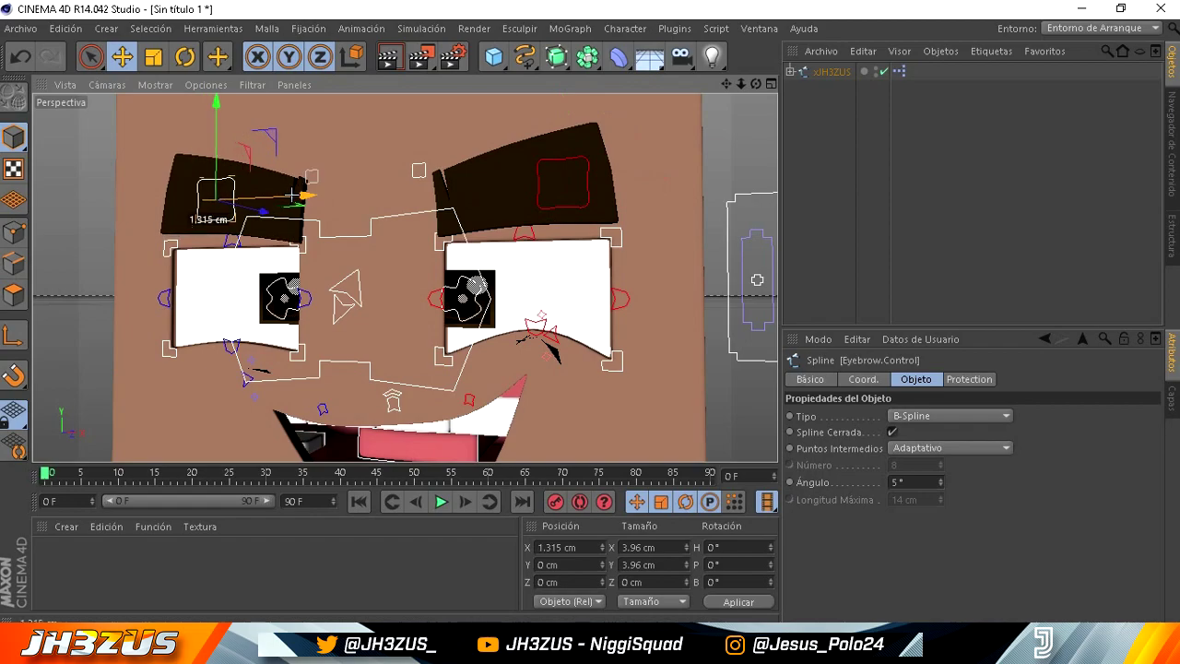
shift+click(542, 181)
drag(378, 155, 378, 181)
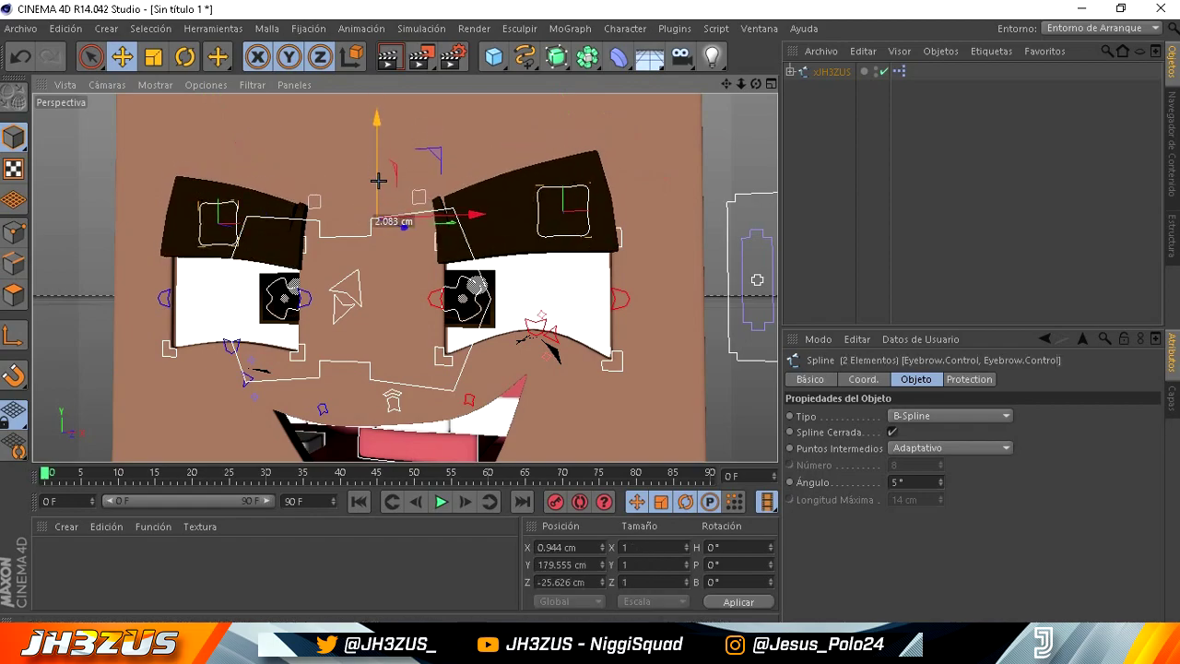
drag(728, 81, 590, 315)
Deselect the brows and move one mouth control down to start reshaping the mouth.
click(806, 81)
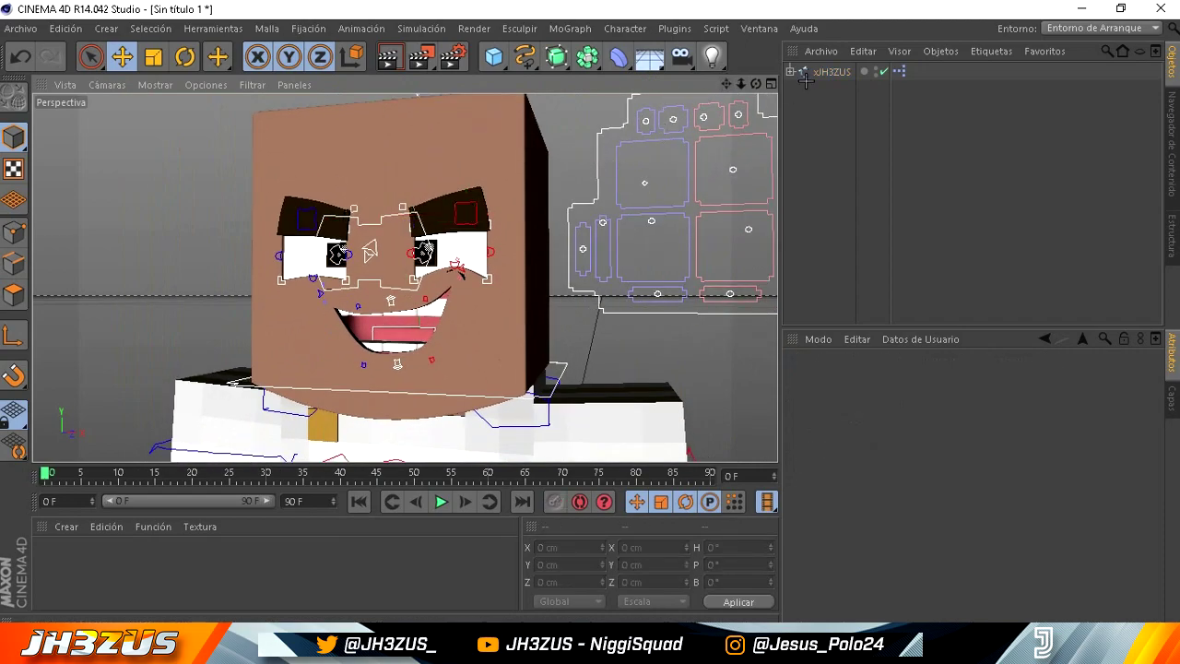
drag(755, 81, 723, 83)
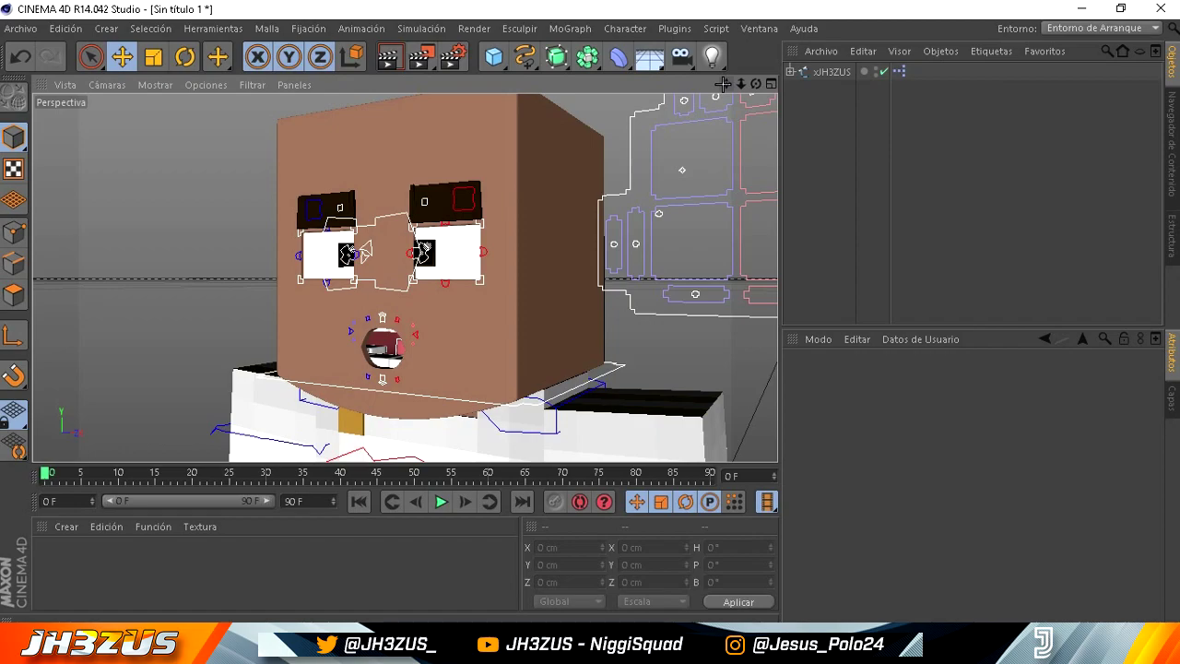
drag(727, 83, 590, 315)
drag(740, 83, 632, 180)
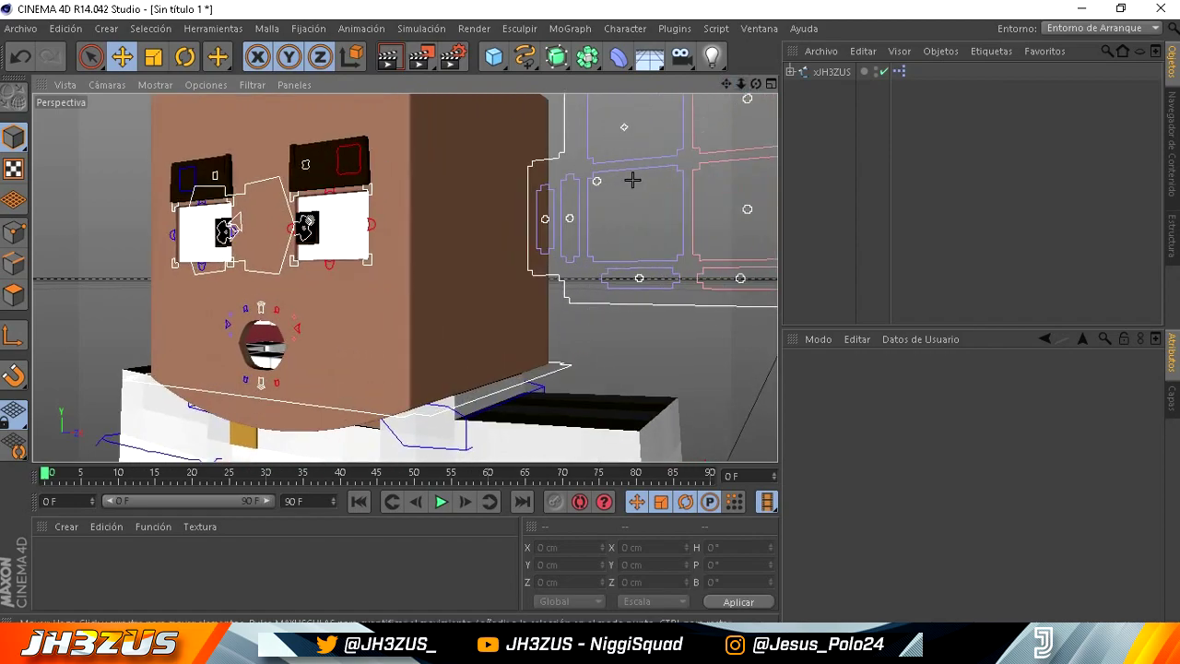
drag(742, 85, 589, 316)
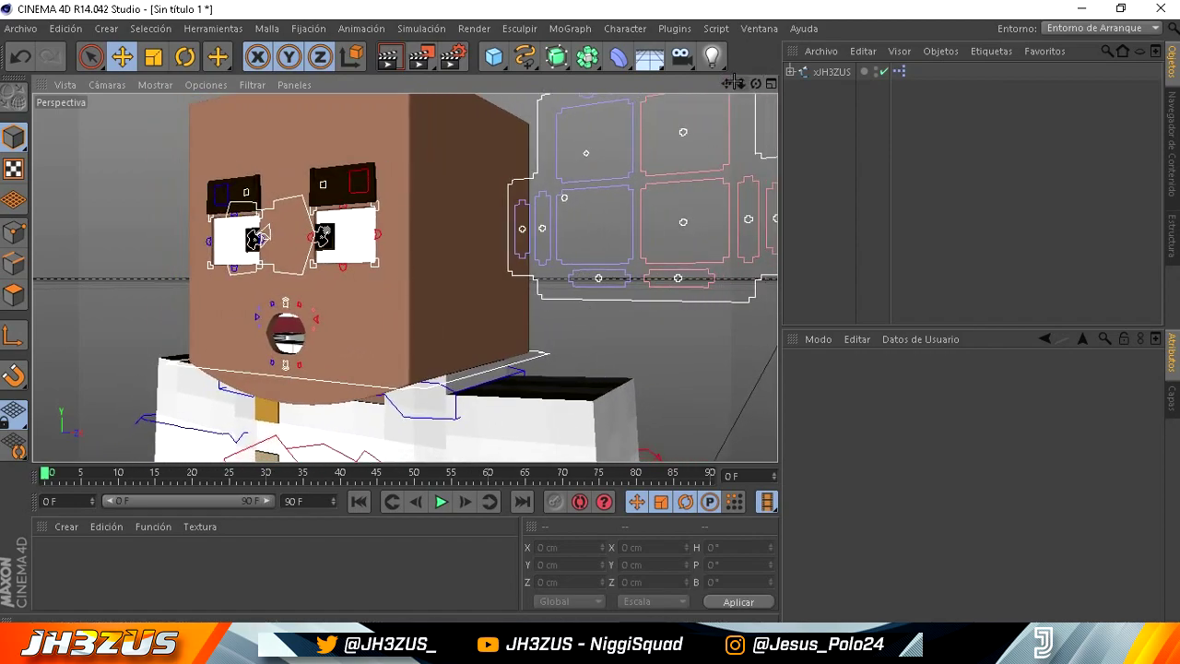
click(539, 192)
drag(547, 193, 550, 208)
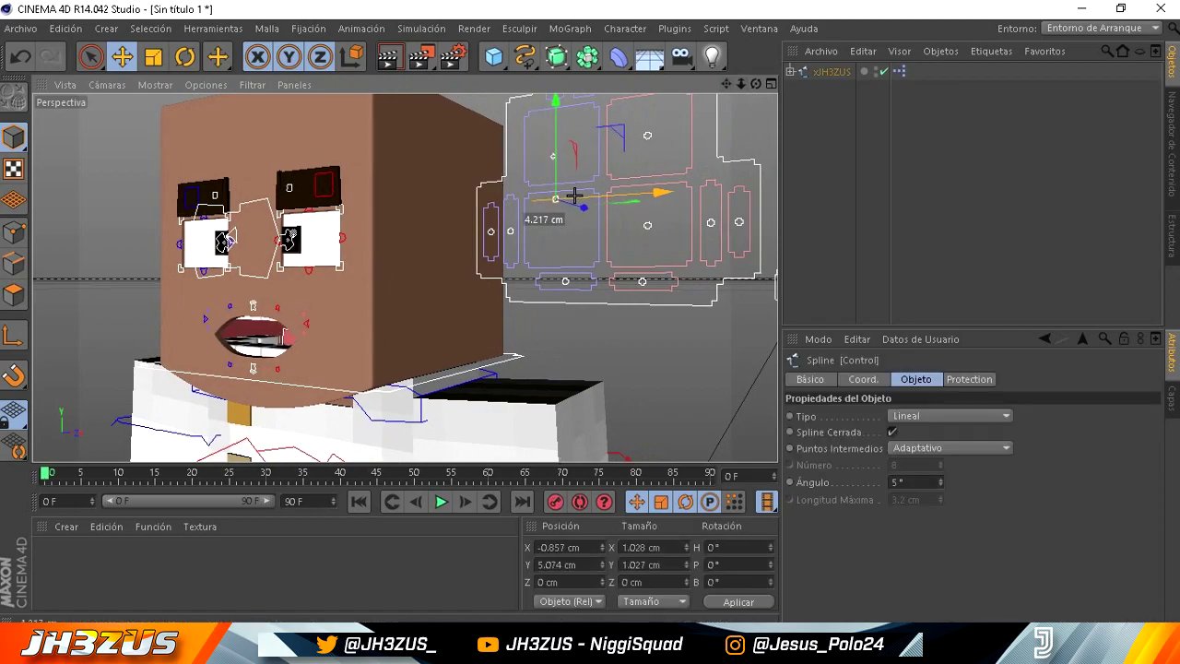
Pull two more mouth controls down together to open the mouth wide.
click(512, 232)
shift+click(710, 219)
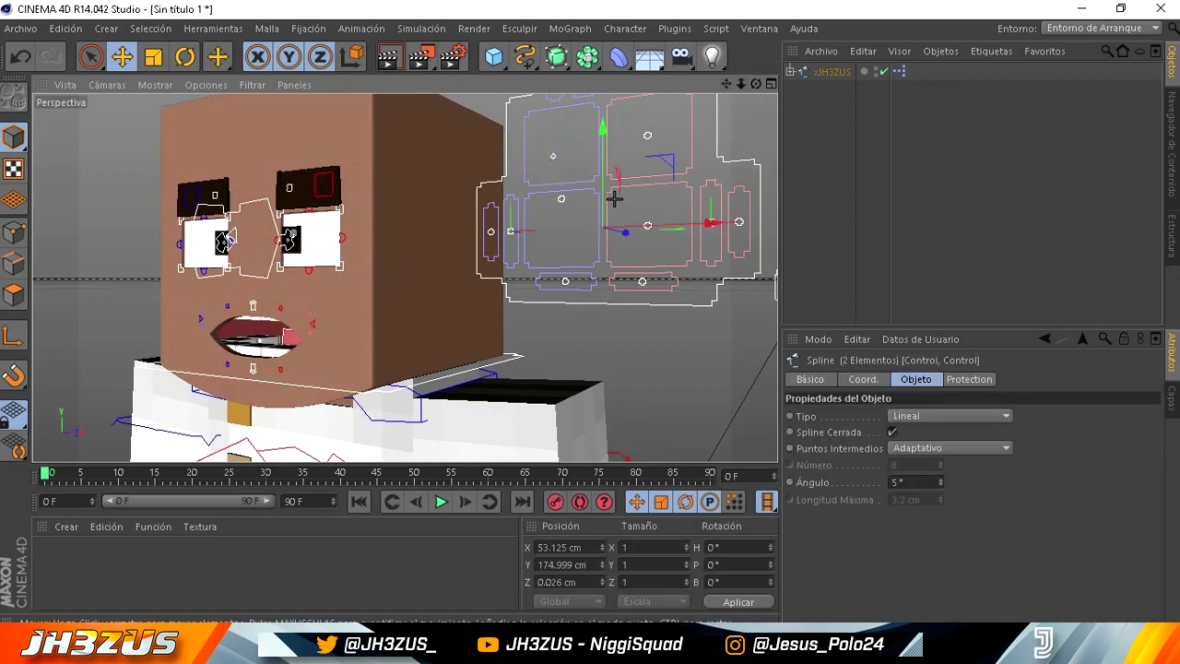
drag(600, 211, 602, 238)
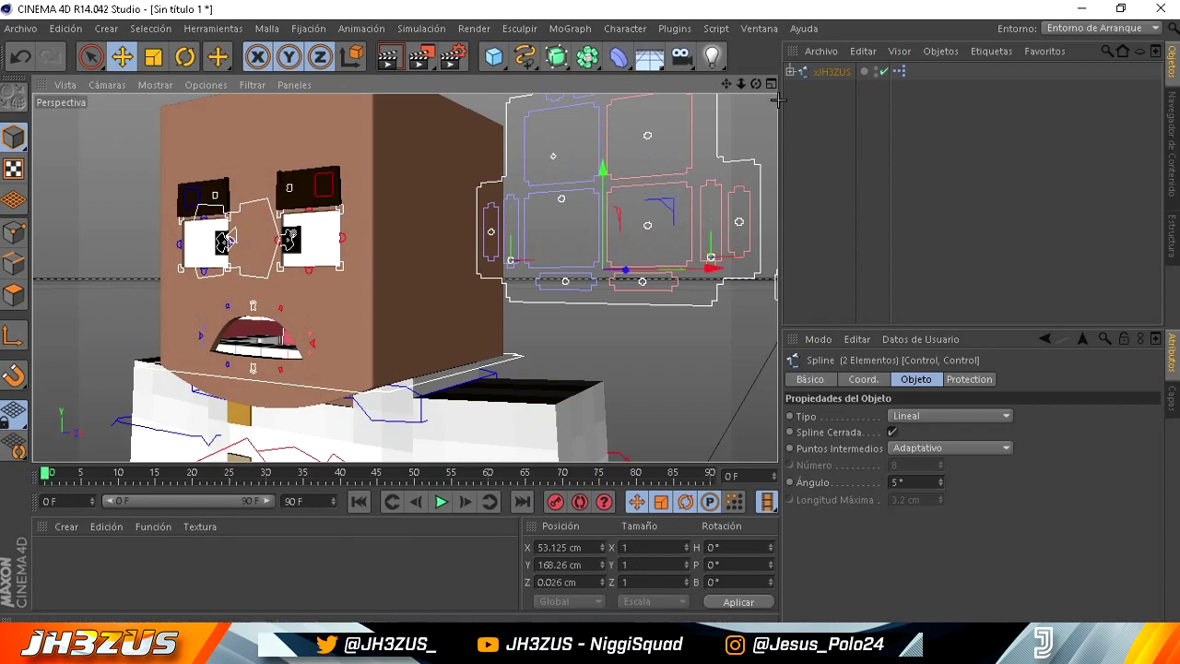
drag(726, 85, 590, 313)
drag(741, 84, 585, 316)
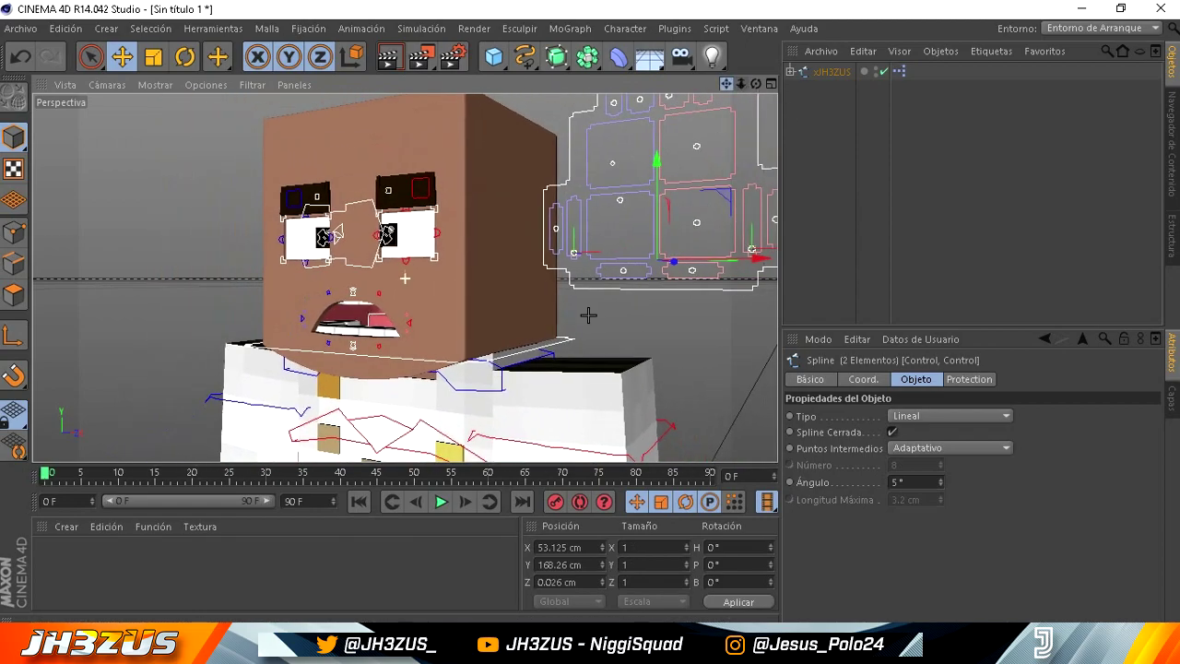
mouse_move(727, 85)
mouse_down()
mouse_move(686, 196)
mouse_move(723, 202)
mouse_up()
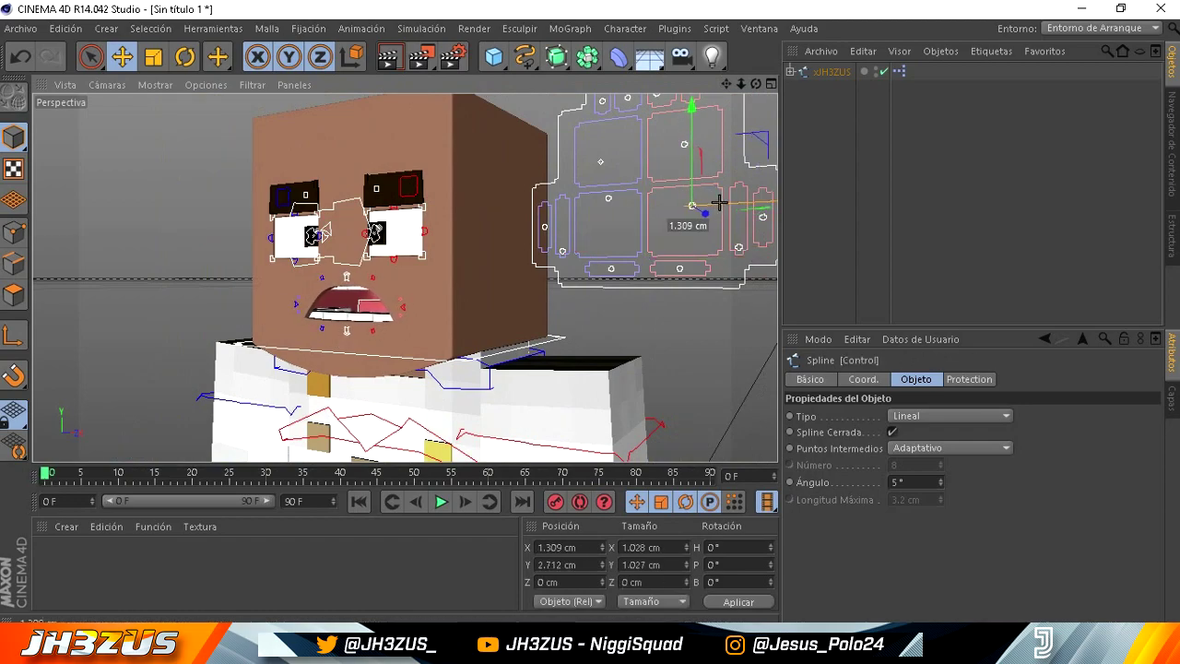
click(187, 57)
Zoom in on the head and shift a face control to begin reshaping the mouth.
click(121, 56)
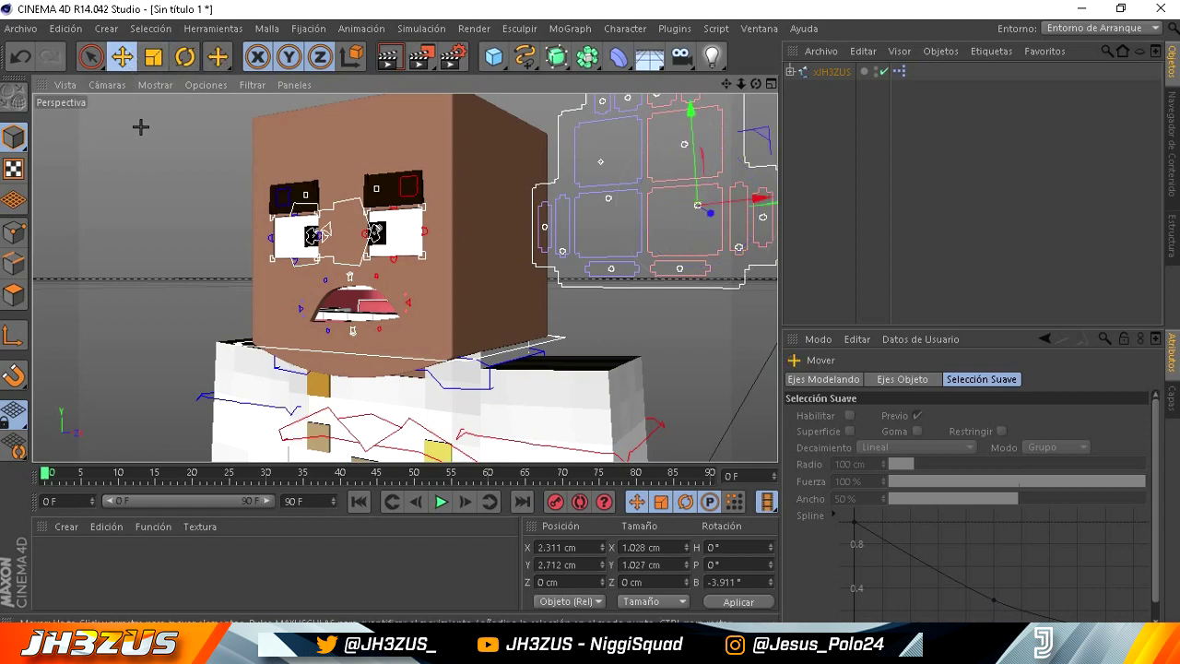
click(138, 124)
drag(742, 84, 742, 84)
scroll(590, 313, up, 2)
scroll(591, 313, up, 2)
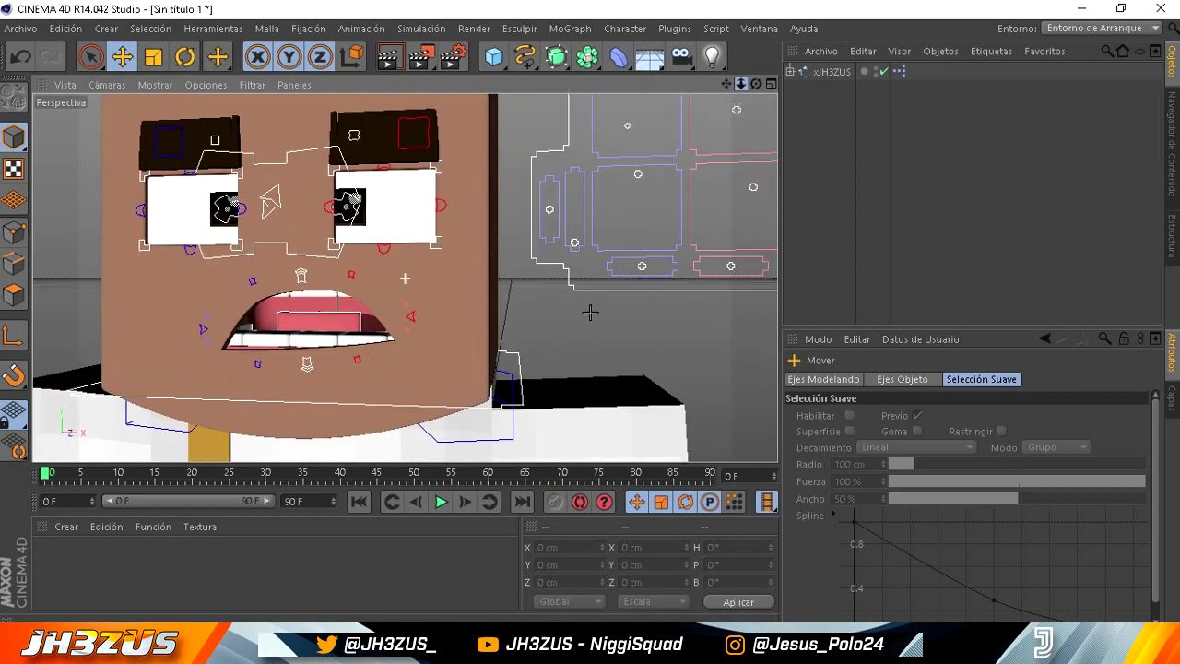
scroll(591, 313, up, 2)
scroll(591, 313, up, 2)
drag(731, 136, 691, 166)
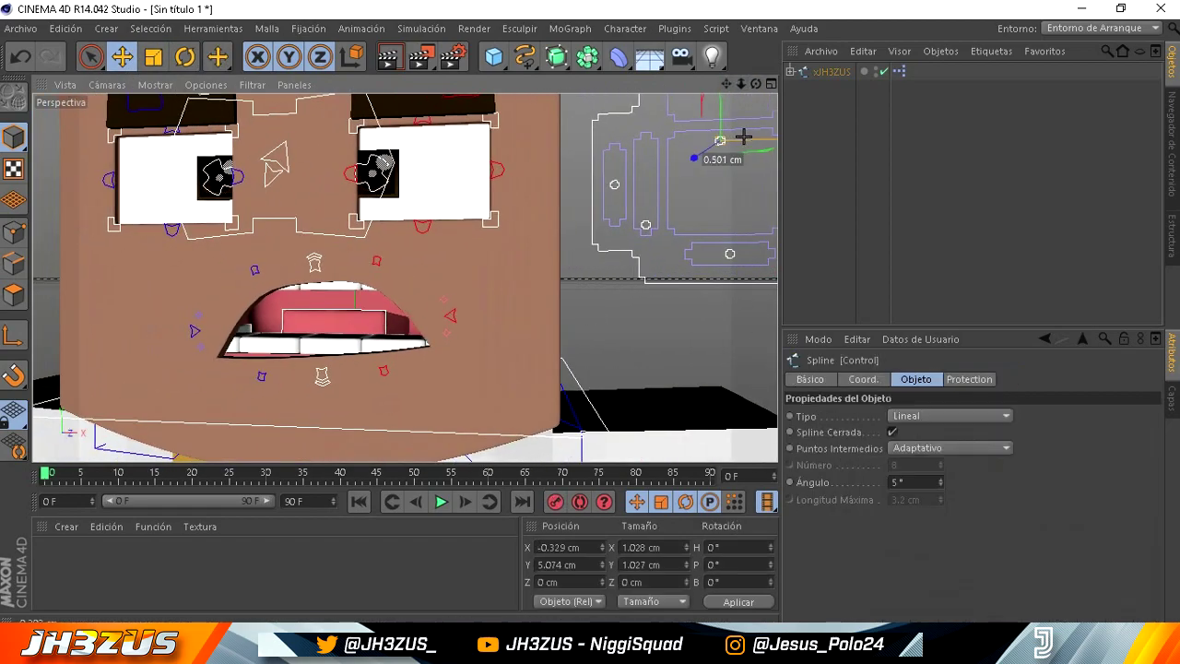
scroll(403, 274, up, 2)
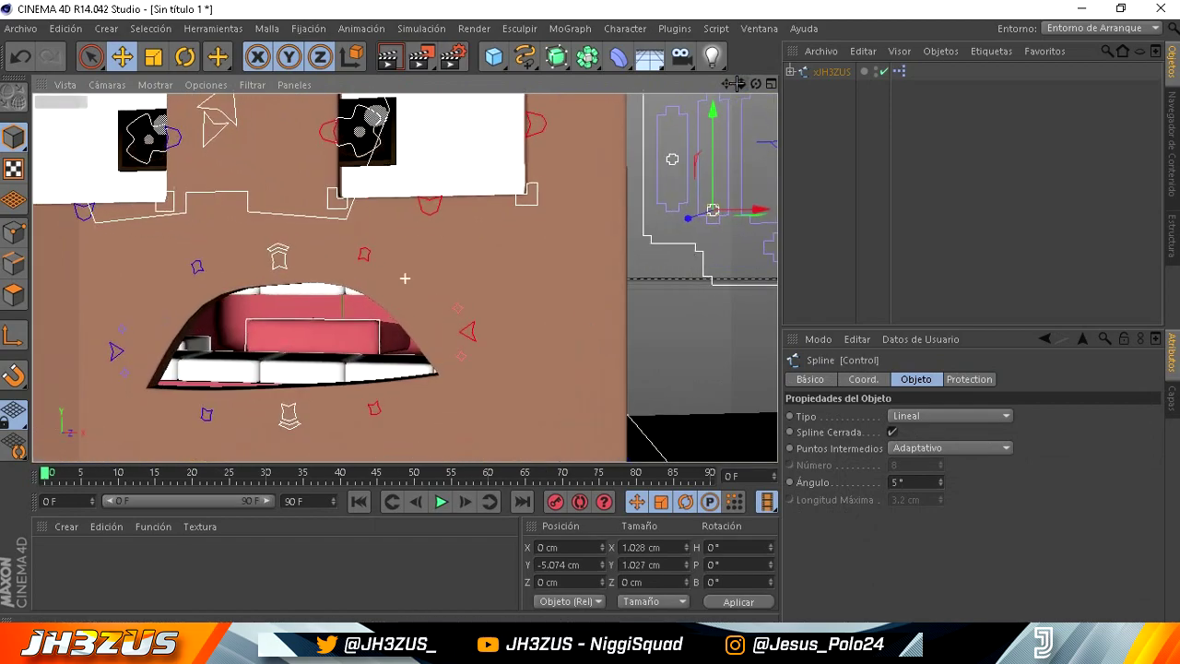
scroll(590, 313, up, 2)
Skew the upper lip: T.M.L slid right, T.M.R slid left, top-right lip raised.
click(415, 252)
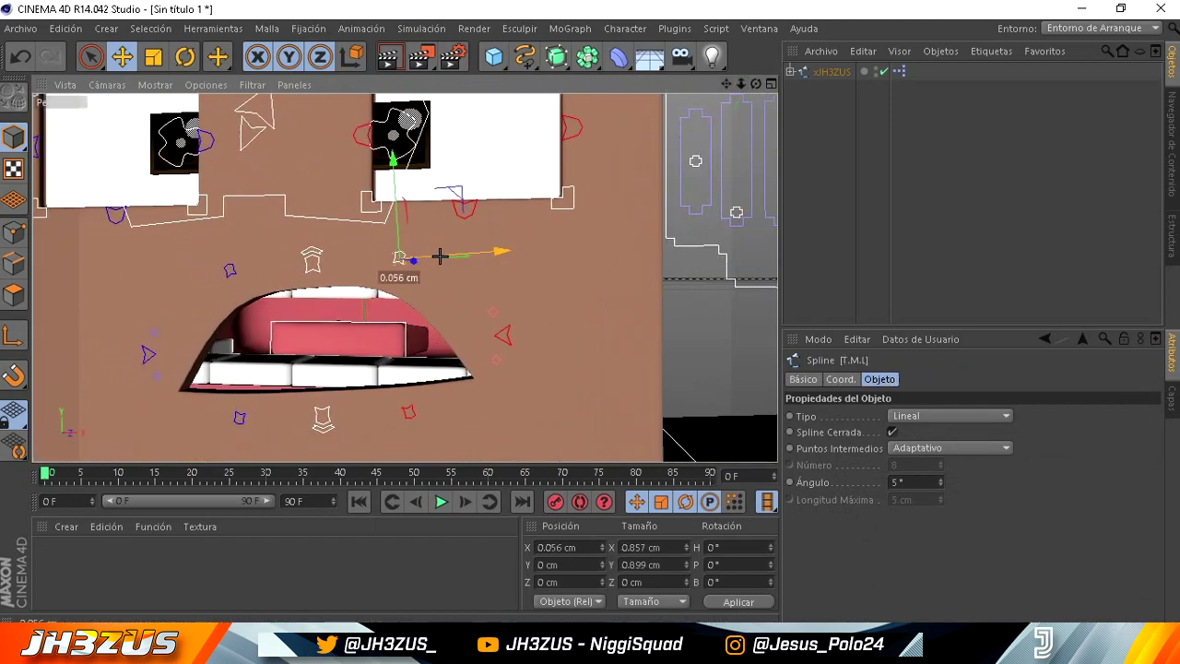
mouse_move(440, 256)
mouse_down()
mouse_move(495, 253)
mouse_move(476, 220)
mouse_up()
click(231, 266)
drag(310, 266, 257, 267)
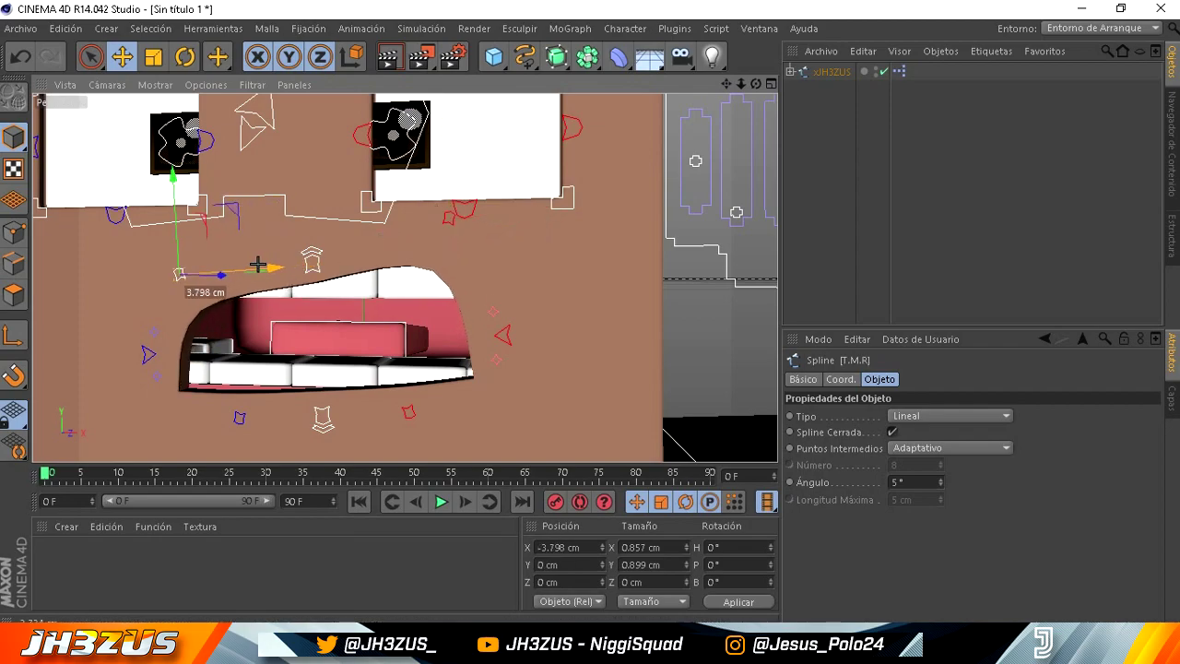
drag(175, 240, 178, 215)
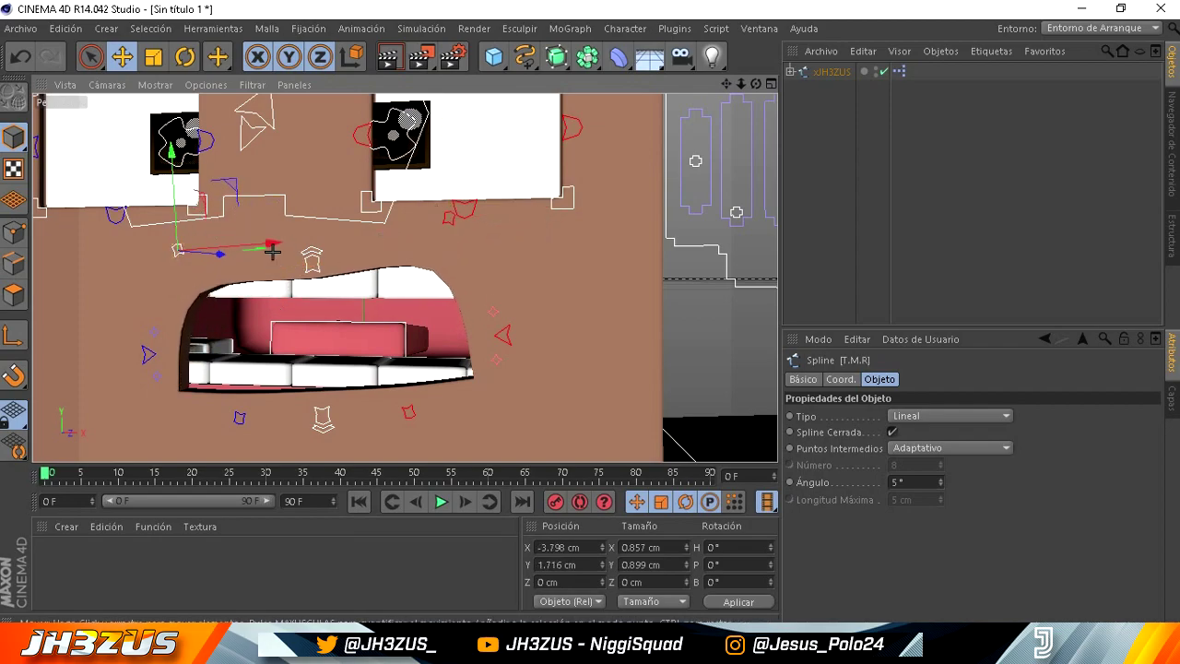
Lower both mouth corner controls to Y 157.151 cm so the corners turn down.
click(143, 348)
shift+click(494, 334)
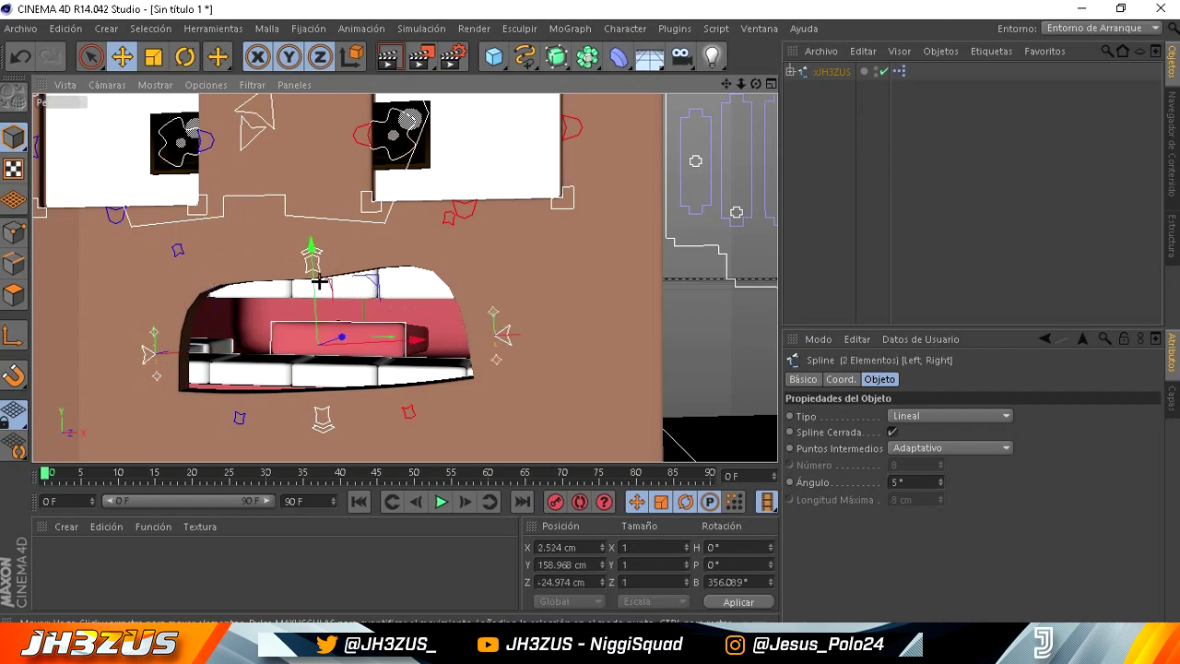
drag(318, 282, 316, 308)
drag(741, 84, 590, 313)
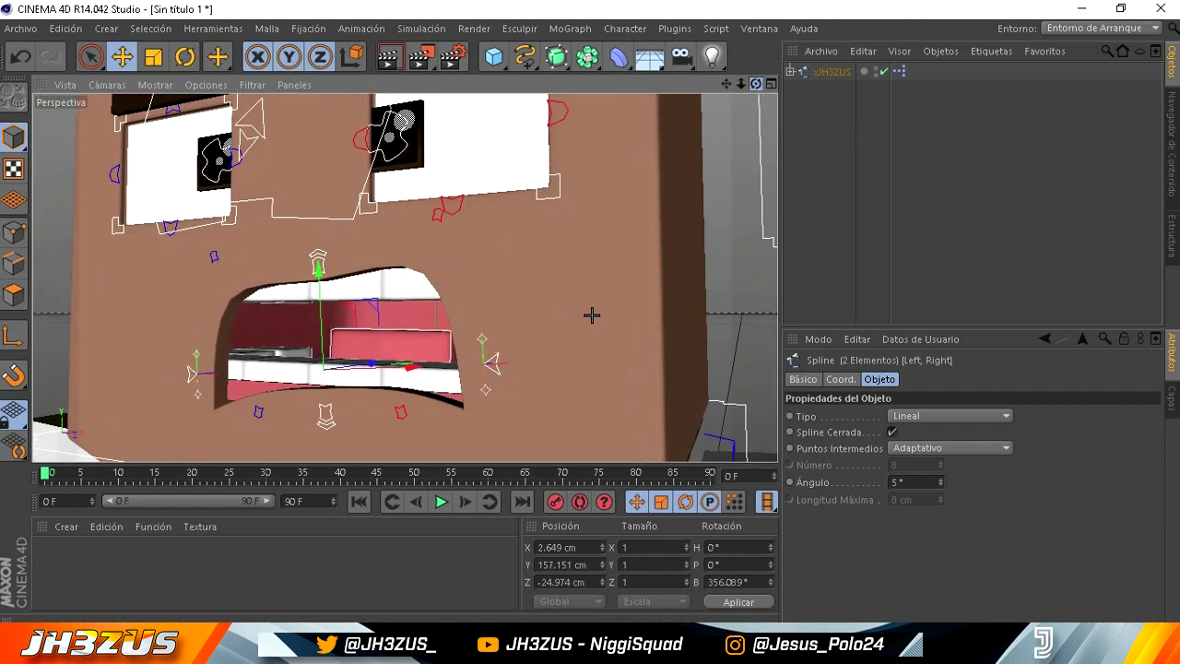
drag(741, 85, 726, 85)
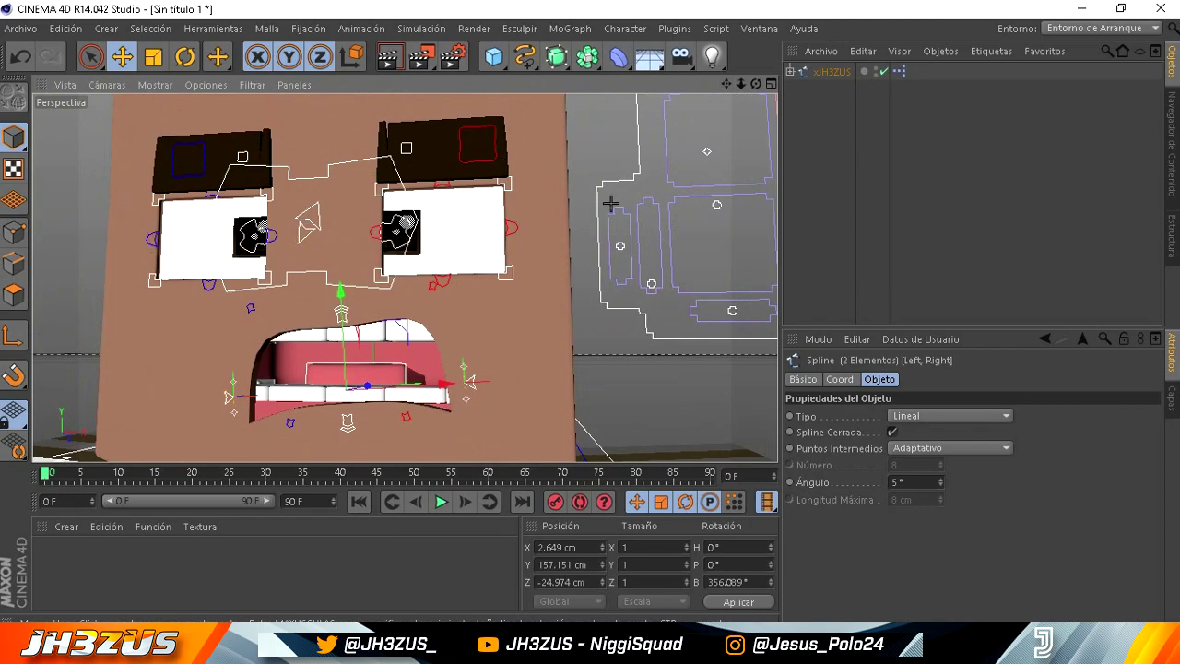
drag(755, 81, 590, 309)
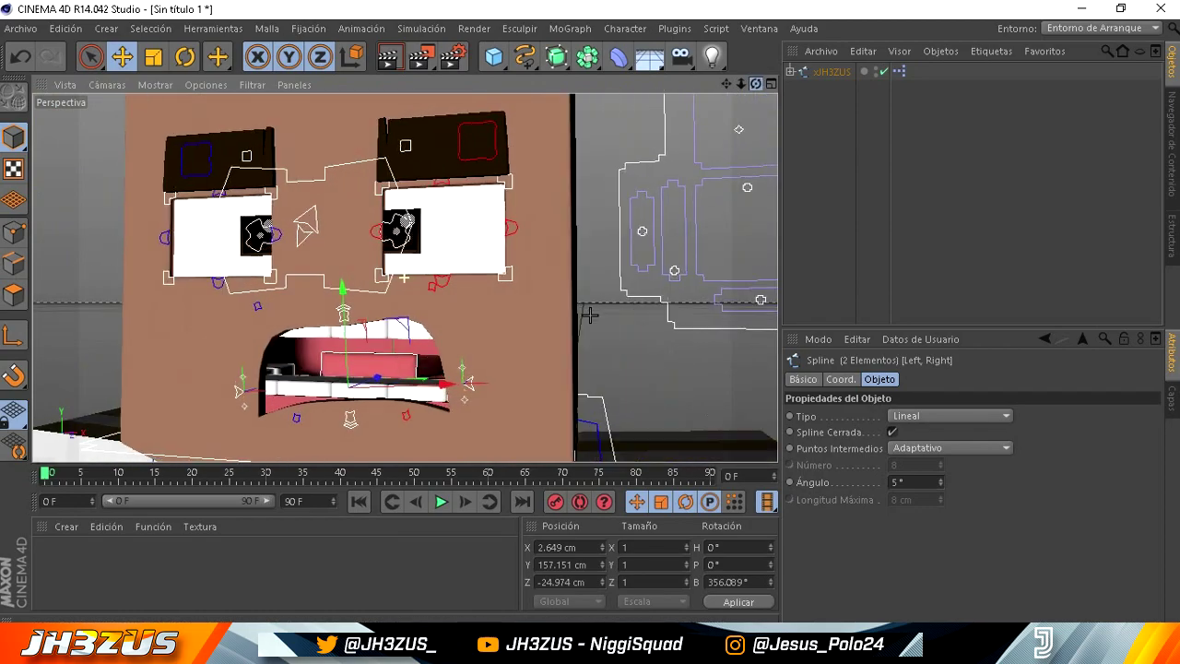
Sharpen the brow bend and lower both Eyebrow.Control splines together.
scroll(590, 314, up, 3)
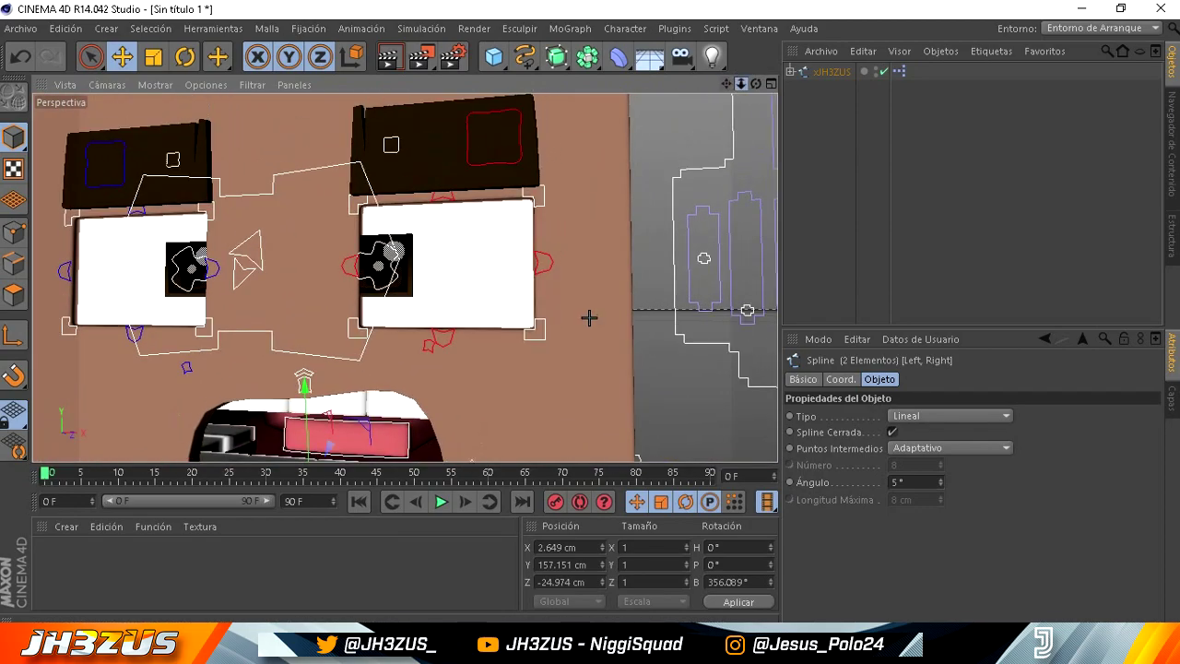
drag(433, 185, 402, 174)
click(175, 203)
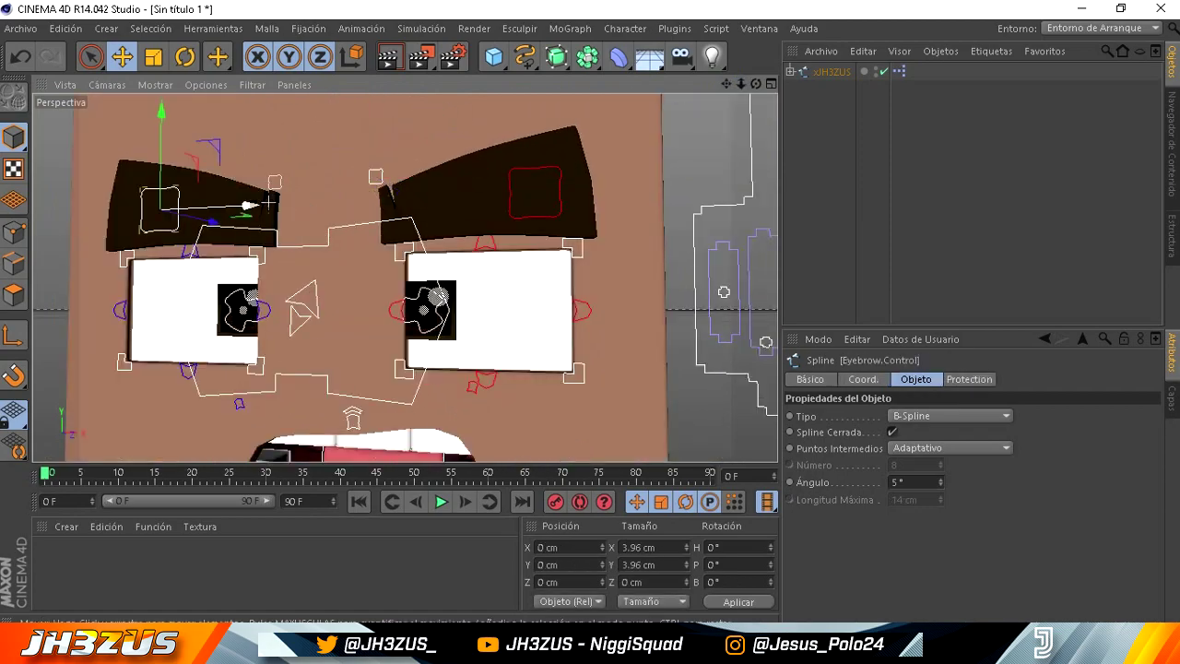
shift+click(518, 193)
drag(332, 163, 373, 210)
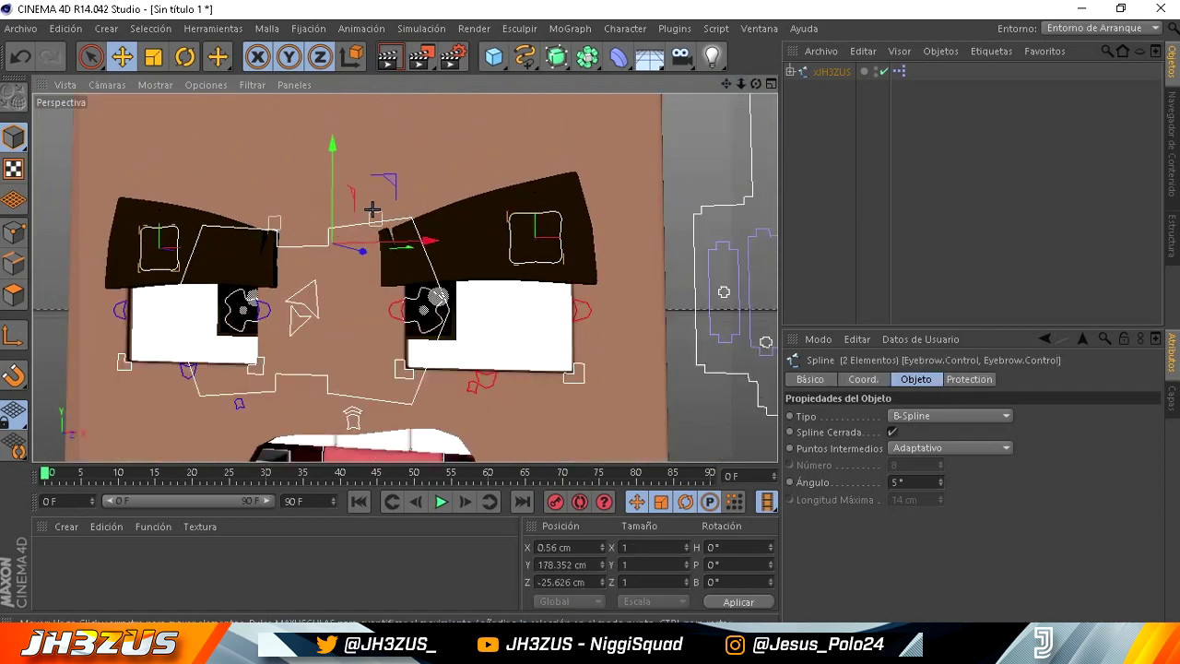
Slide each eyebrow control inward, one to X -3.151 cm, for a steep angry tilt.
click(173, 233)
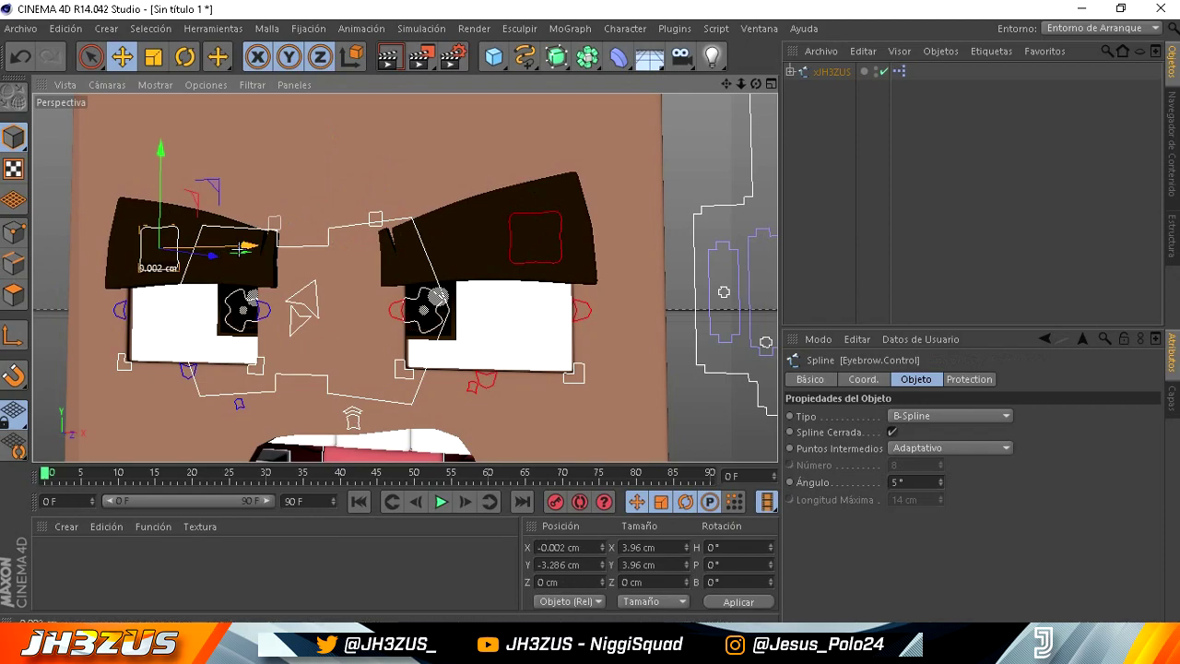
drag(241, 249, 261, 249)
click(510, 249)
drag(553, 238, 509, 238)
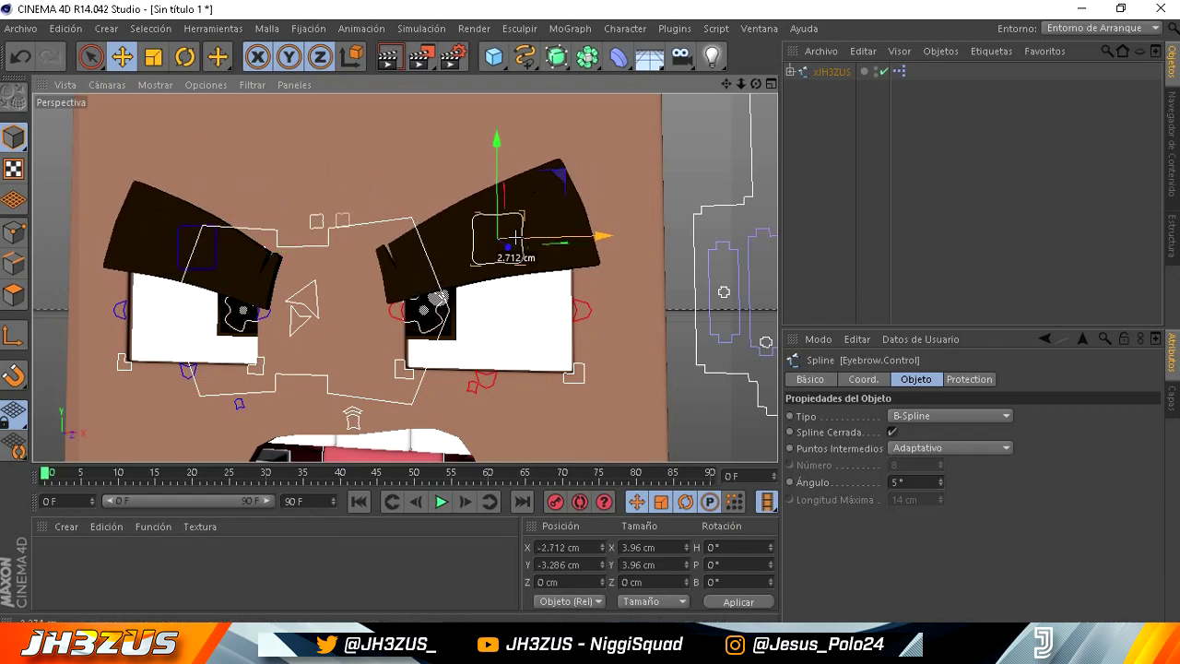
drag(735, 80, 590, 315)
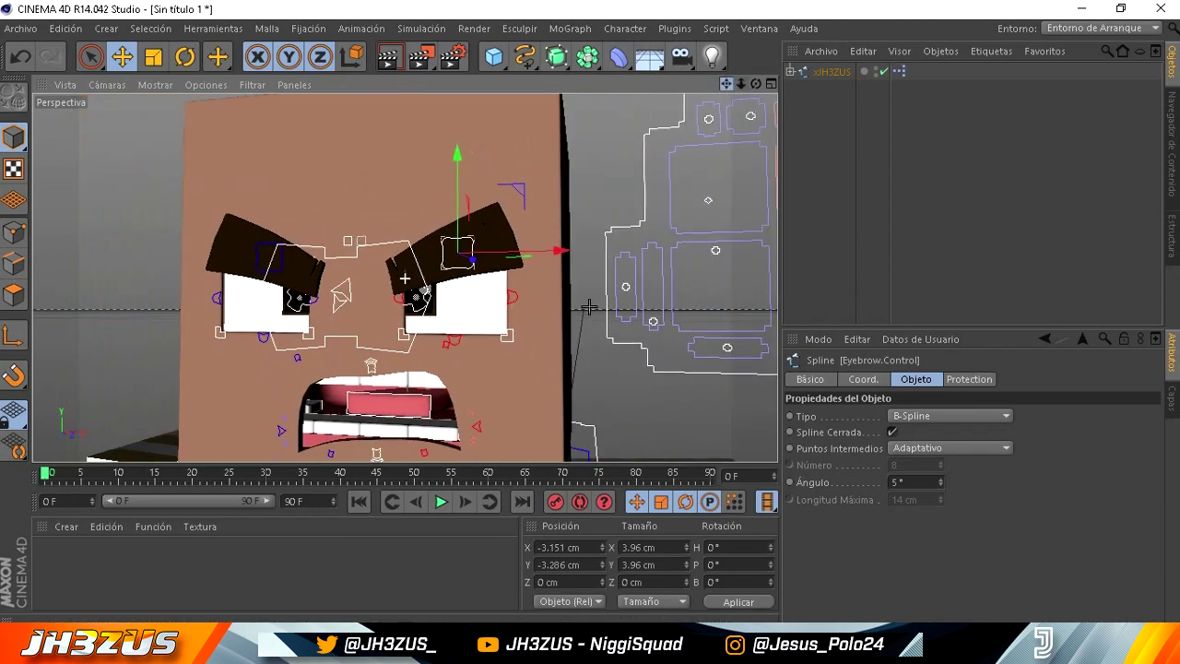
drag(751, 84, 590, 315)
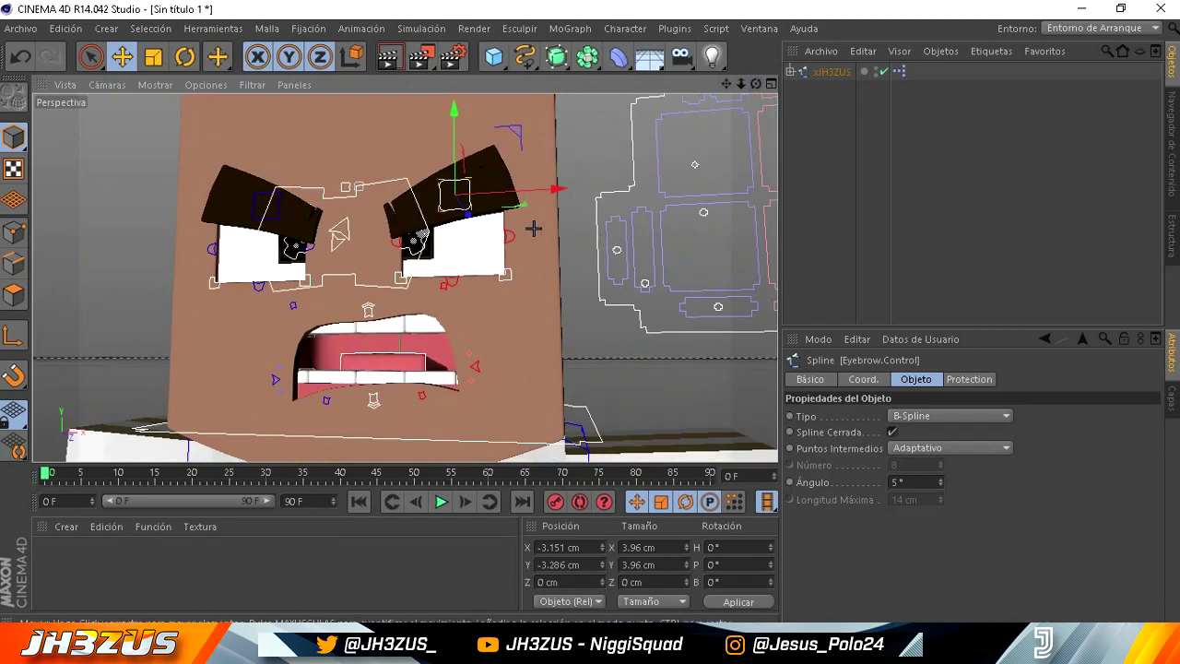
drag(534, 228, 590, 316)
drag(740, 84, 677, 154)
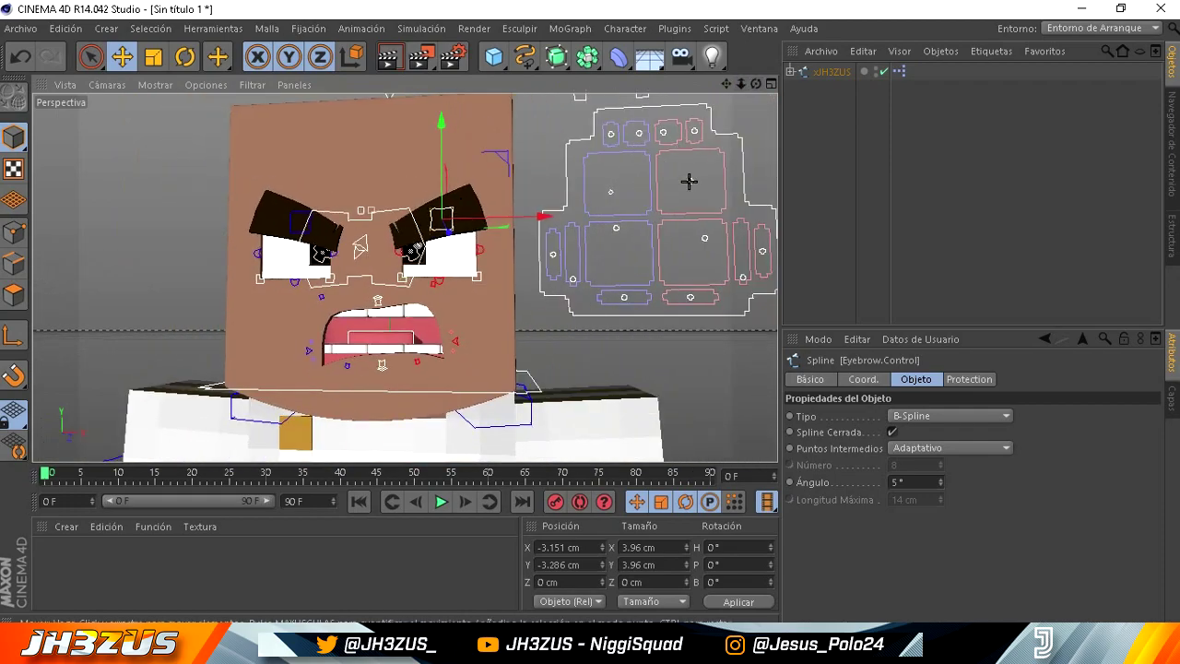
Undo a stray pupil move, then drag the blue eye control box to shrink the pupils to dots.
click(689, 181)
drag(690, 196, 678, 189)
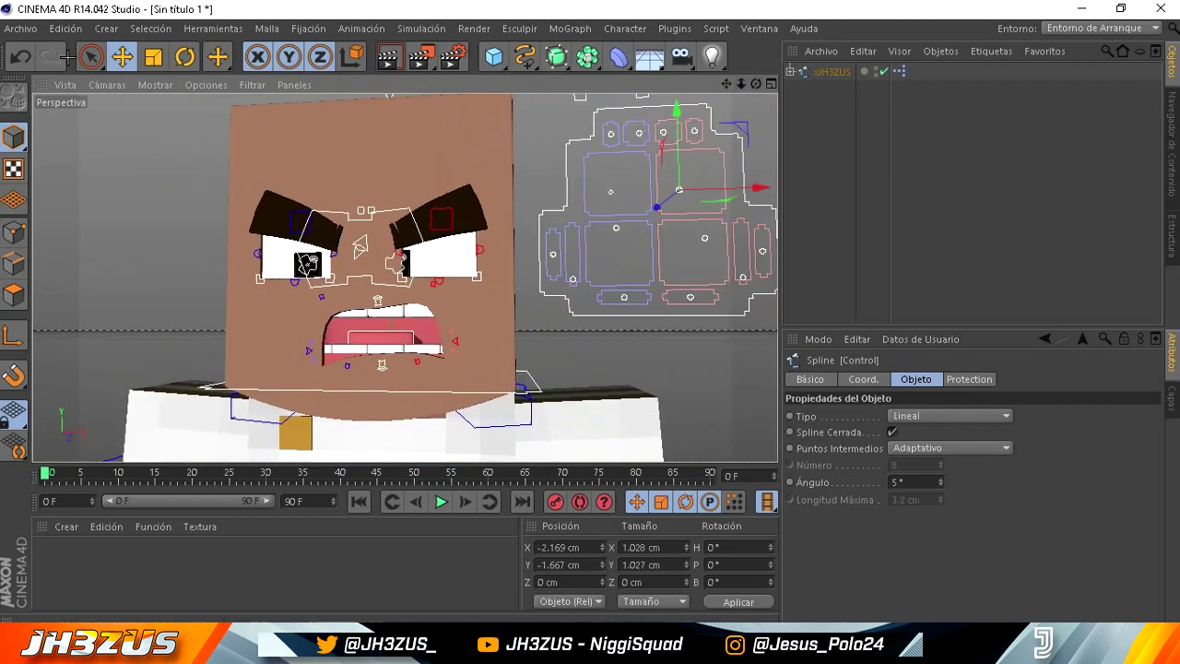
click(20, 57)
click(608, 187)
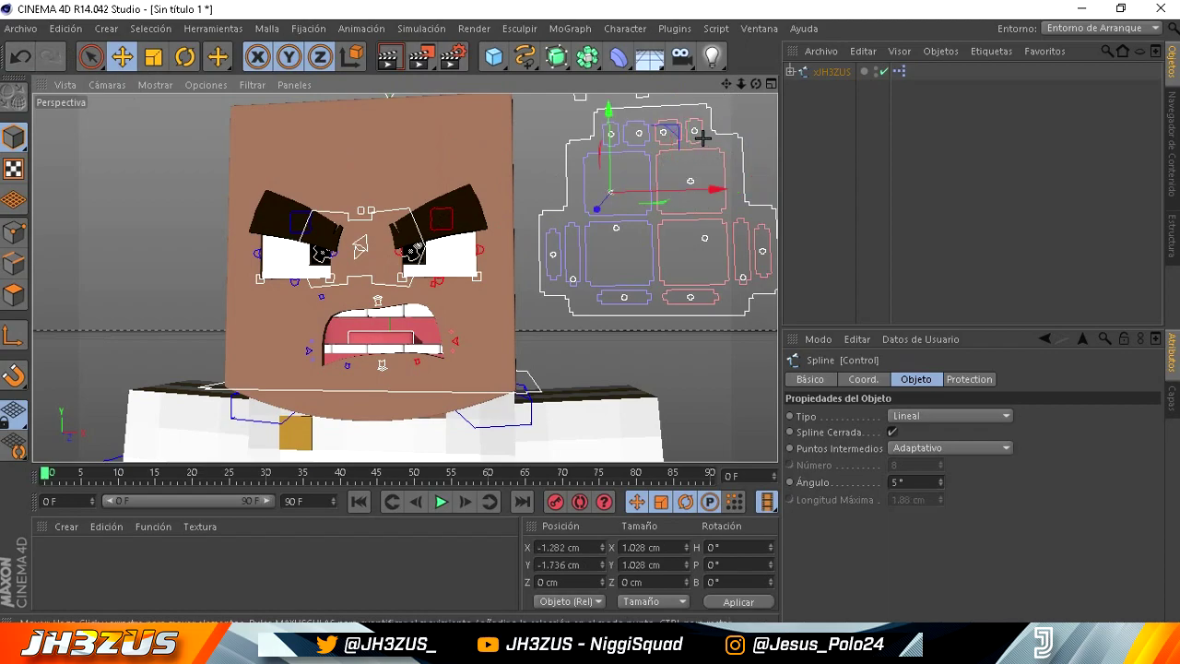
drag(677, 129, 657, 145)
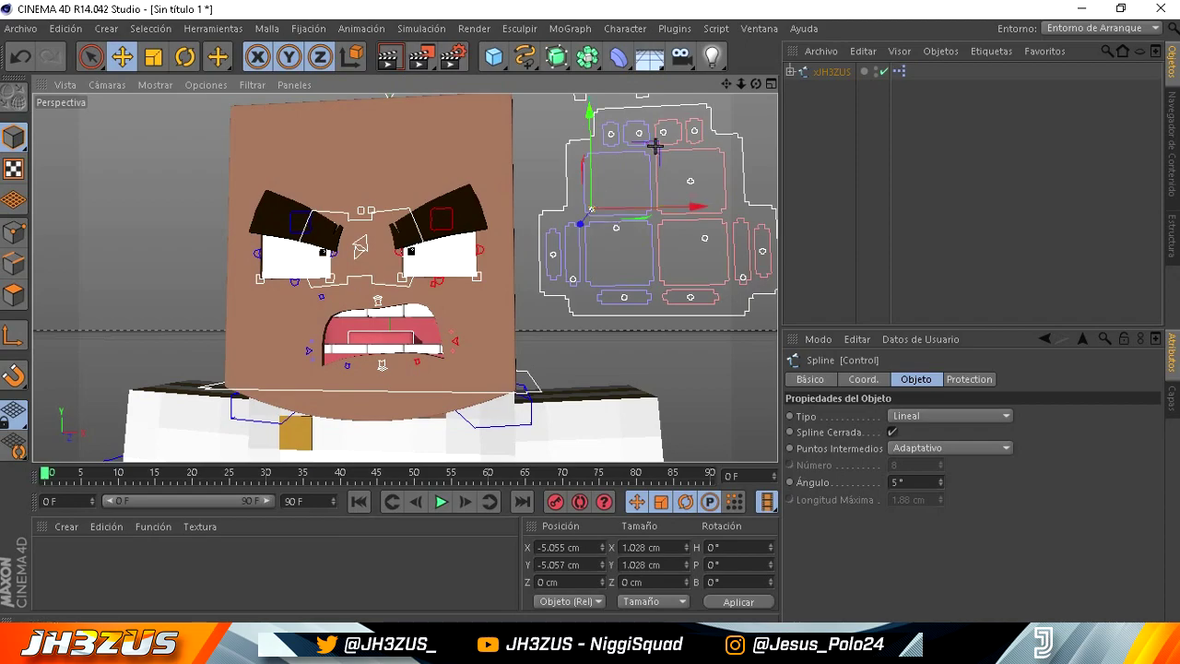
shift+click(612, 136)
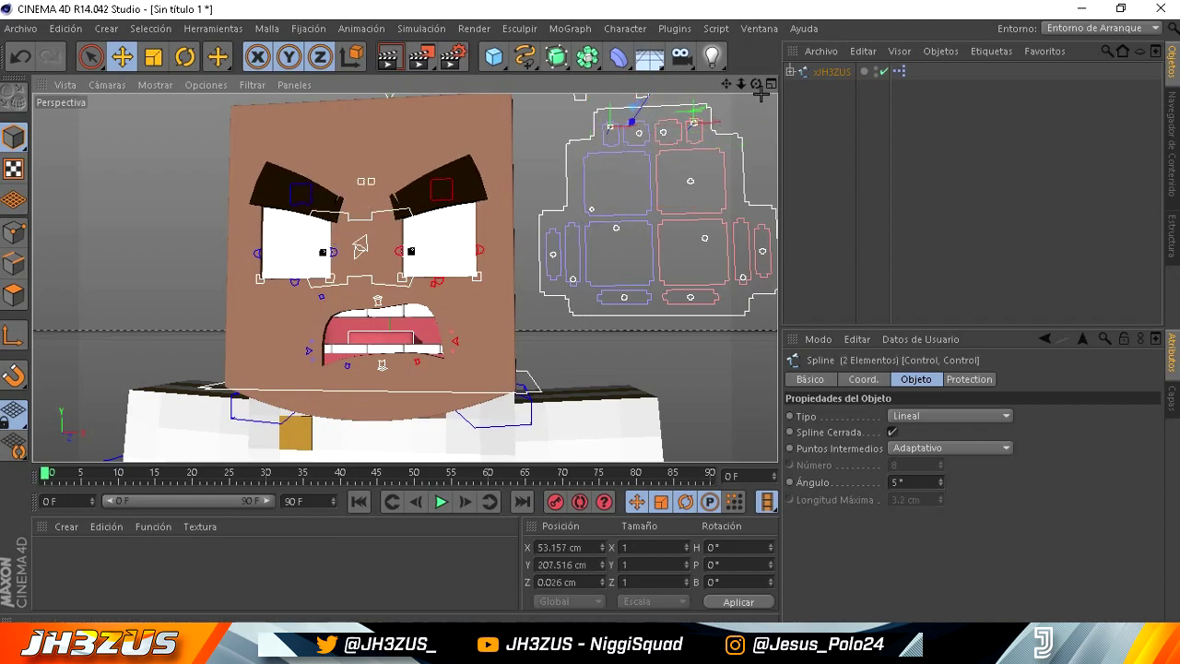
mouse_move(756, 84)
mouse_down()
mouse_move(719, 191)
mouse_move(725, 124)
mouse_up()
Lower the mouth's bottom lip and corner splines to Y 154.218 cm to widen the snarl.
scroll(332, 332, up, 5)
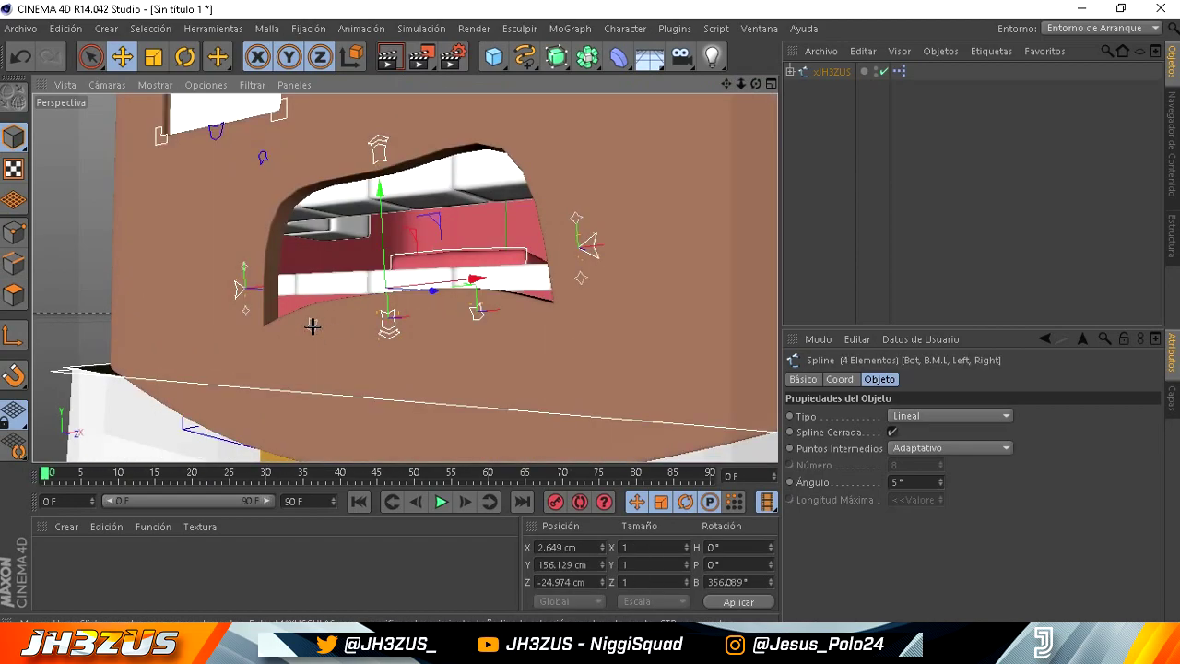
shift+click(313, 326)
drag(388, 277, 389, 287)
drag(752, 84, 590, 315)
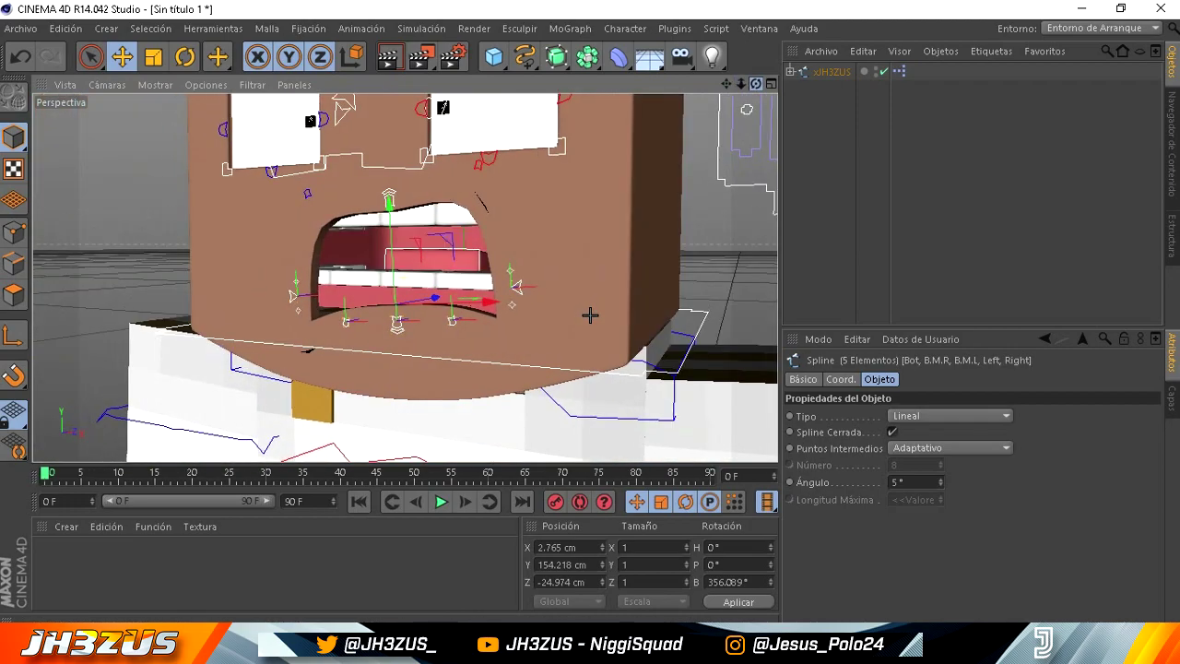
scroll(590, 314, down, 5)
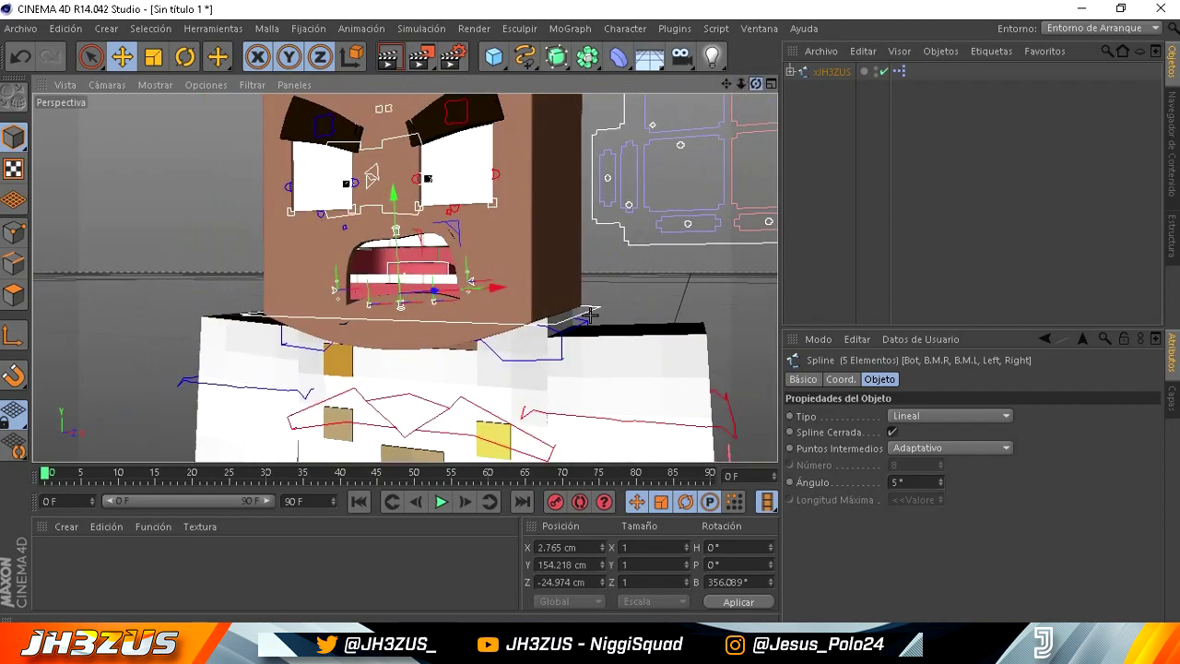
drag(744, 83, 673, 83)
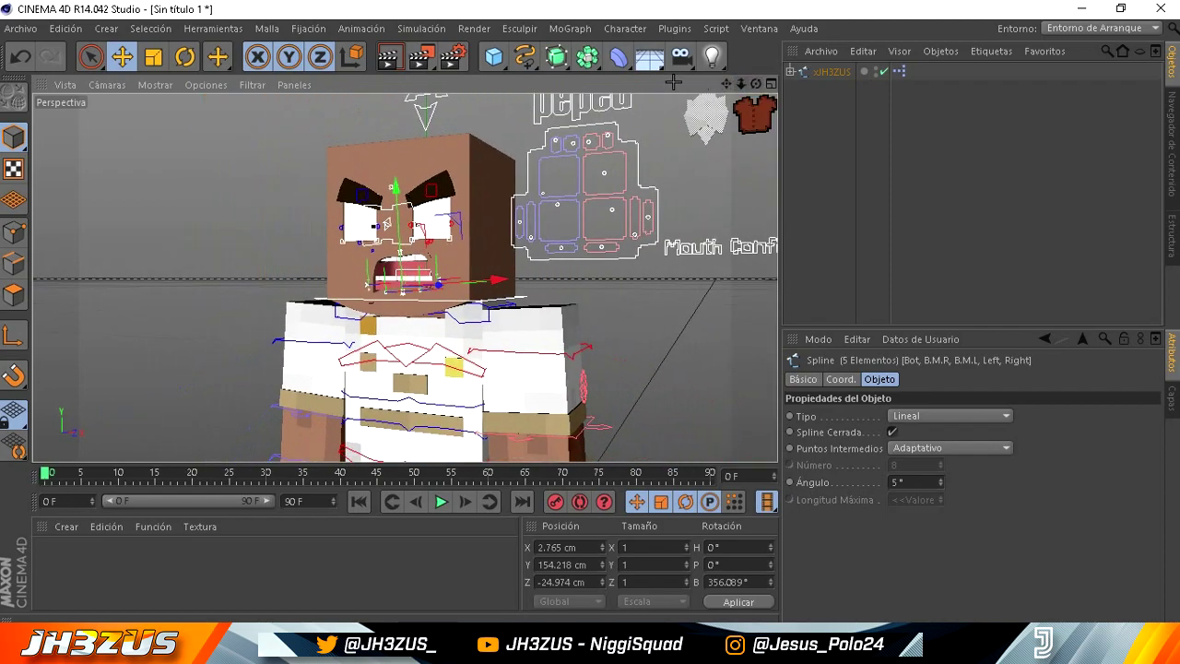
Push the bottom of the right-hand eye upward.
click(438, 121)
click(435, 99)
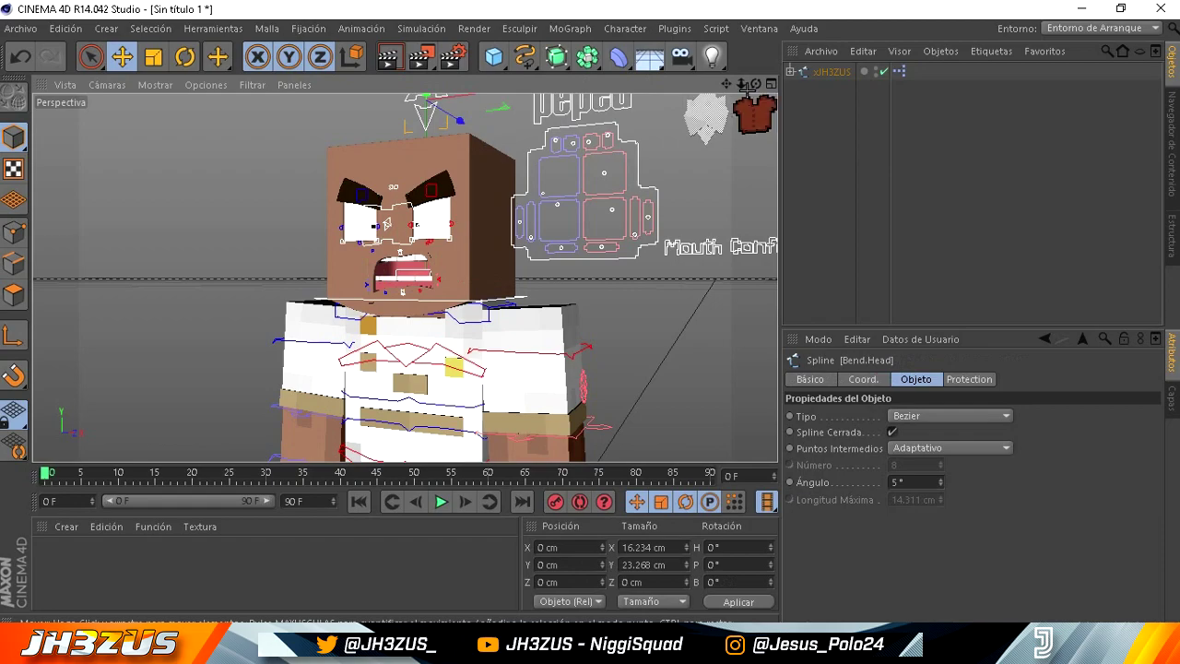
scroll(553, 115, up, 4)
click(534, 241)
drag(527, 197, 534, 174)
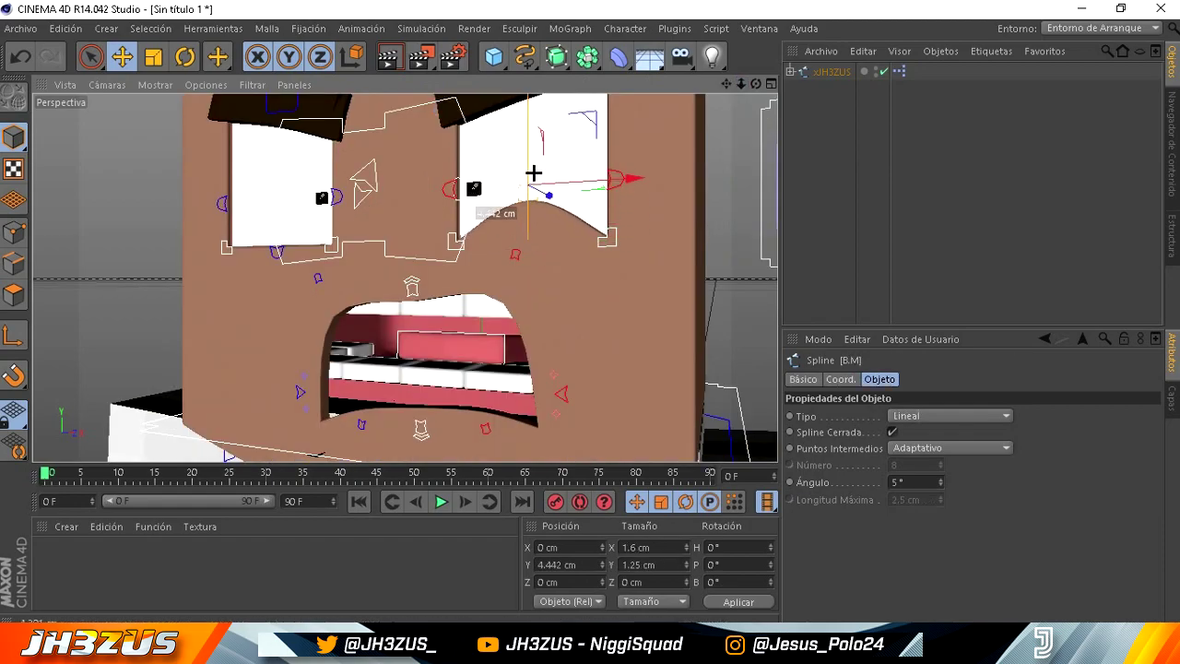
click(271, 255)
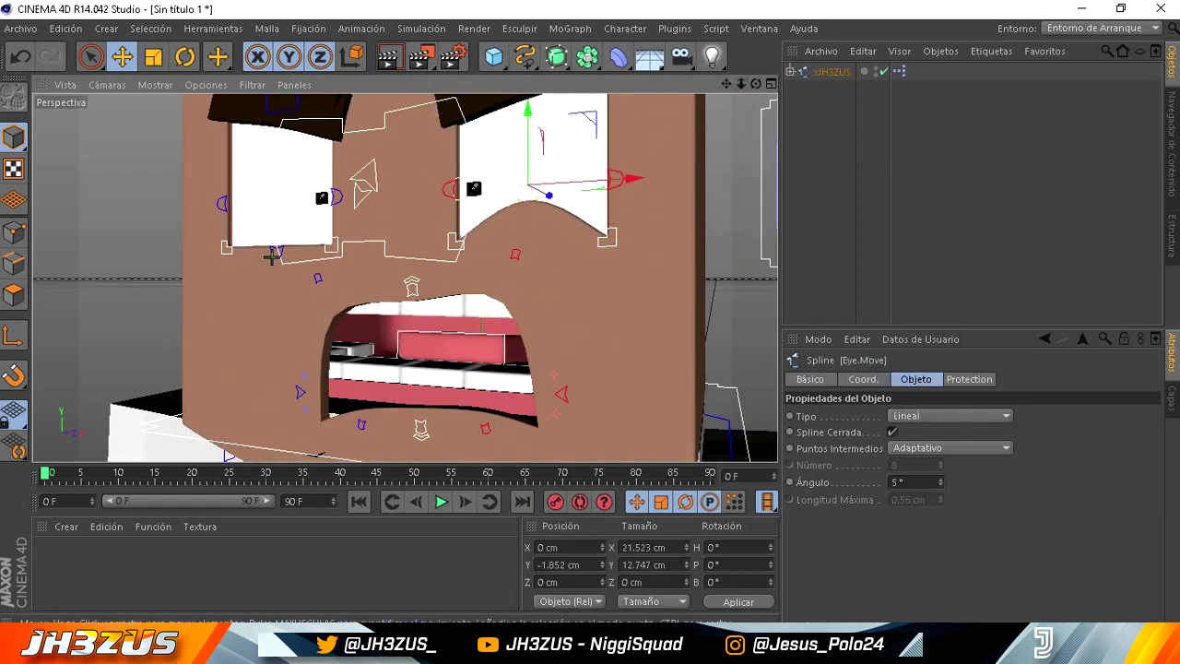
Raise the bottom of the left-hand eye to match.
drag(743, 89, 658, 311)
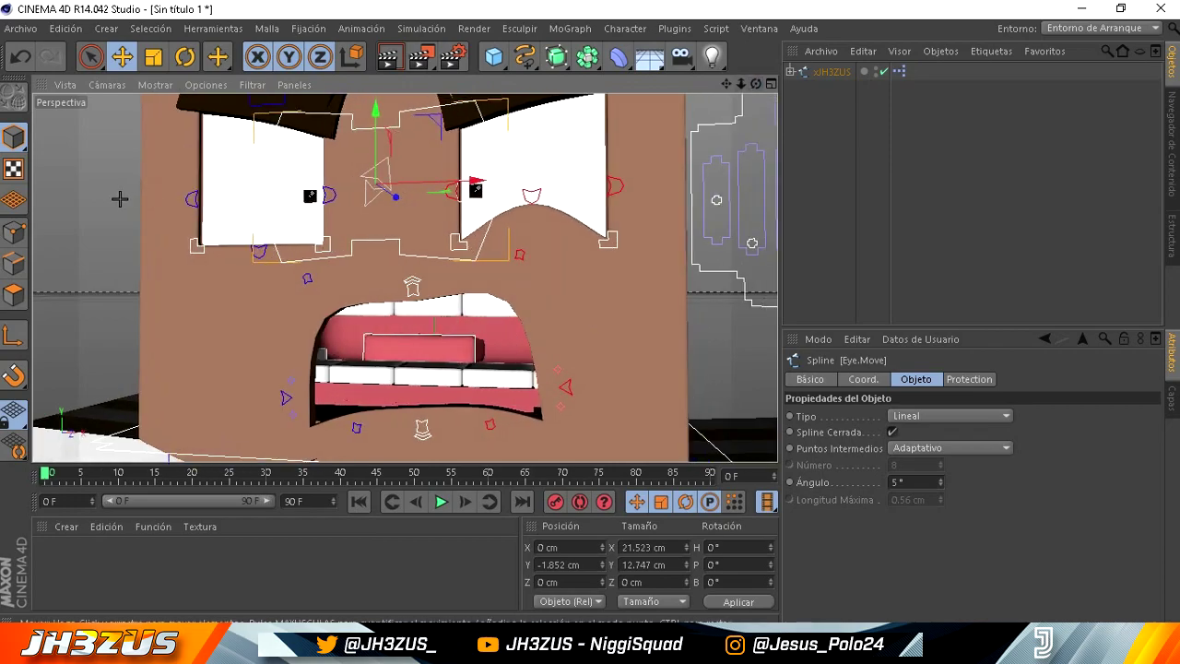
click(266, 253)
click(261, 248)
drag(261, 249, 274, 222)
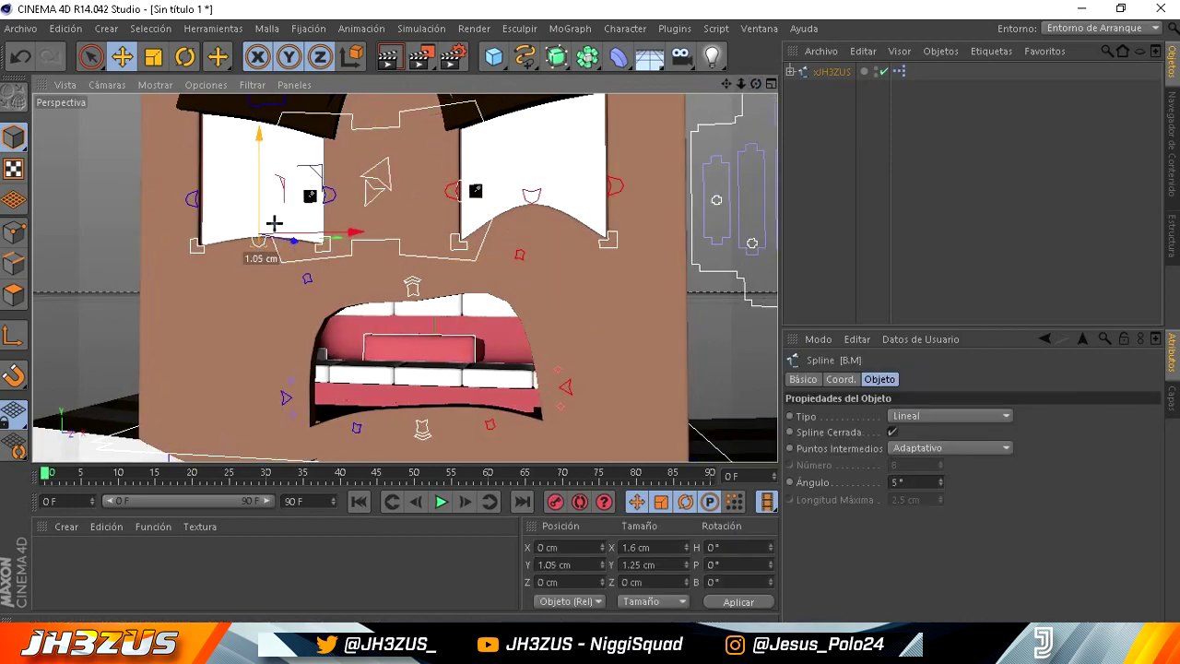
drag(729, 86, 590, 318)
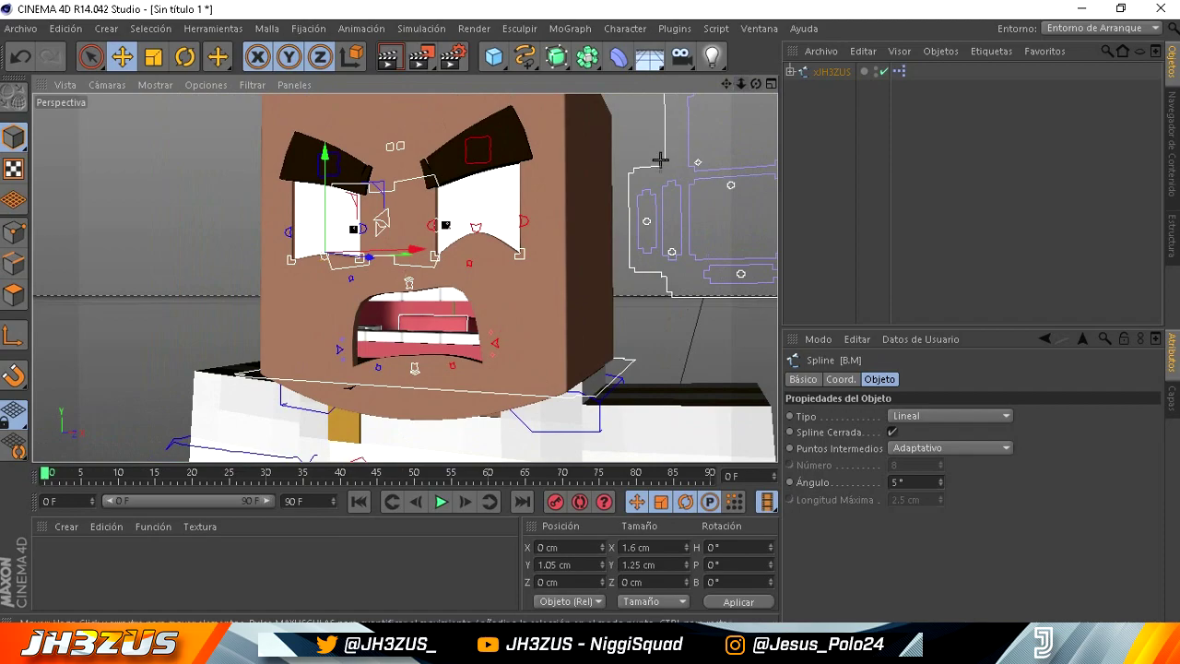
click(627, 122)
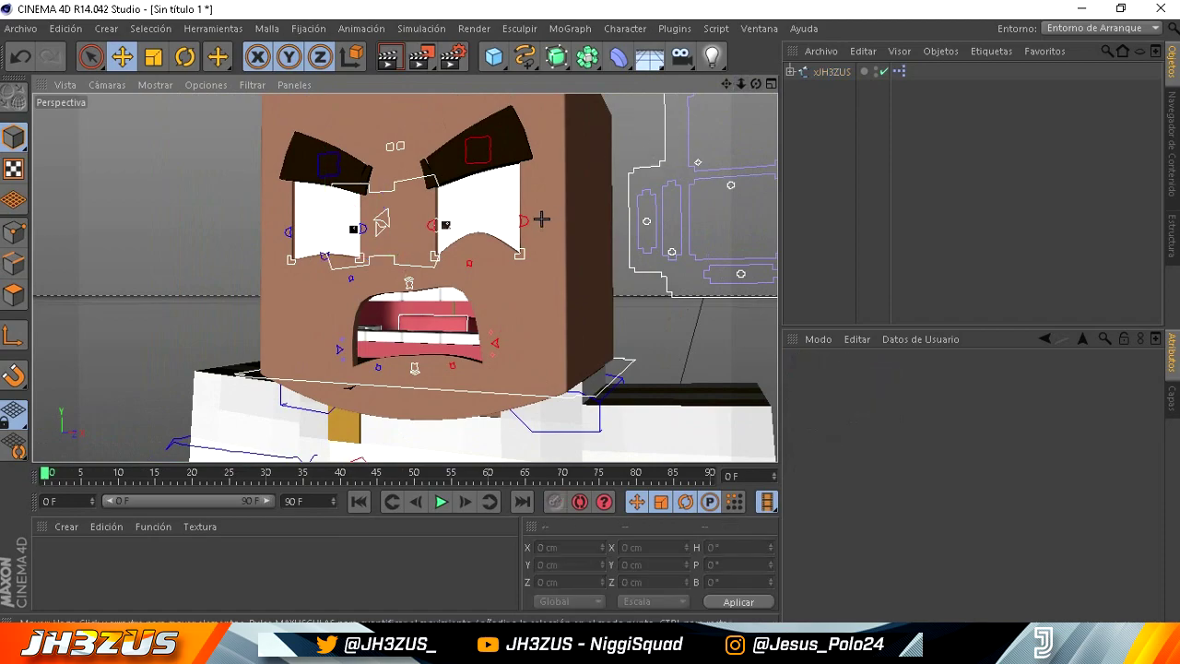
Nudge a control on the face control board to tweak the angry face.
drag(755, 84, 701, 120)
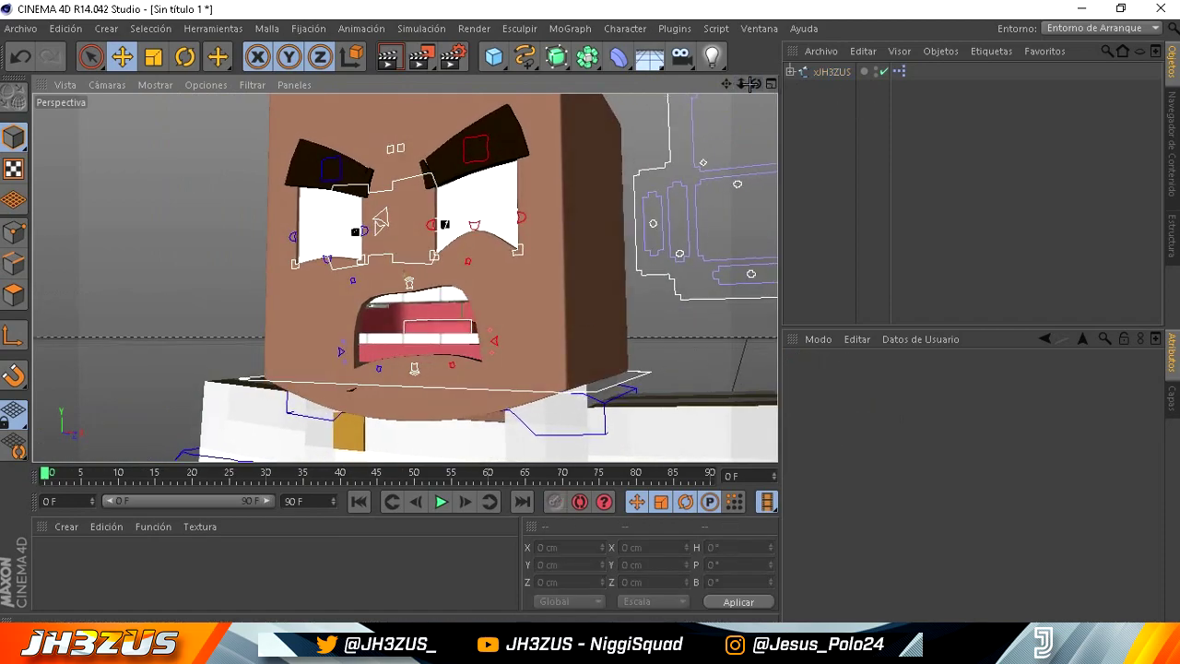
mouse_move(755, 83)
mouse_down()
mouse_move(728, 101)
mouse_move(710, 93)
mouse_up()
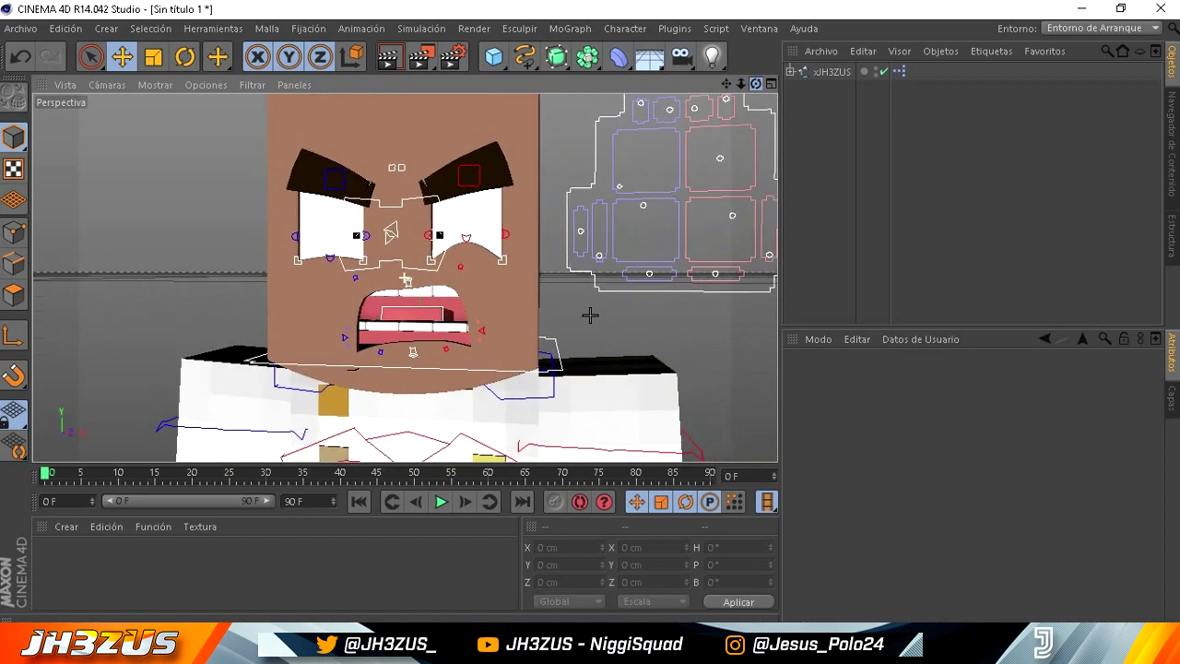
click(683, 149)
mouse_move(696, 114)
mouse_down()
mouse_move(718, 95)
mouse_move(698, 112)
mouse_up()
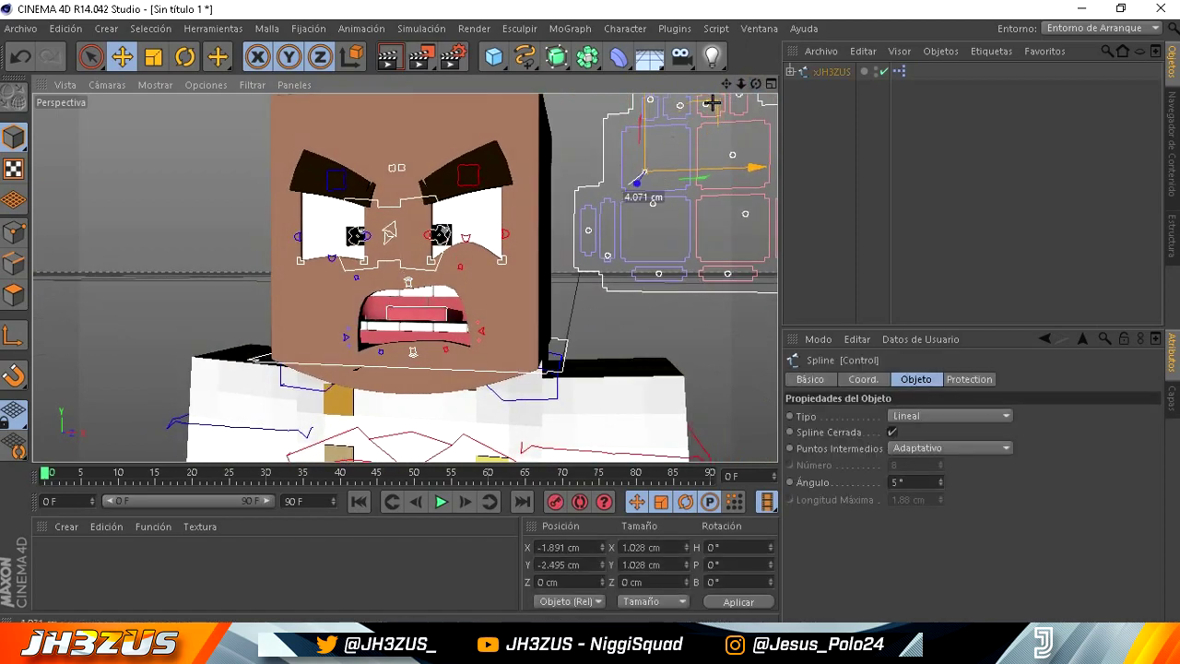
click(230, 167)
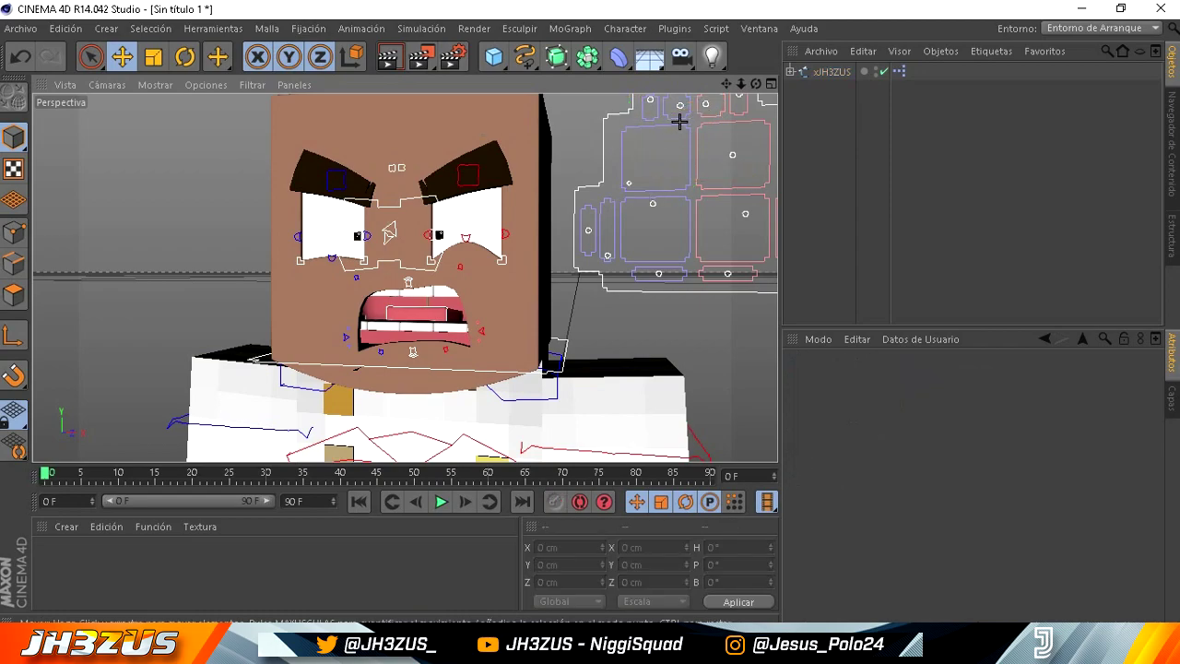
Raise the Bend.Head control slightly and orbit around the head to check the pose.
drag(754, 85, 590, 315)
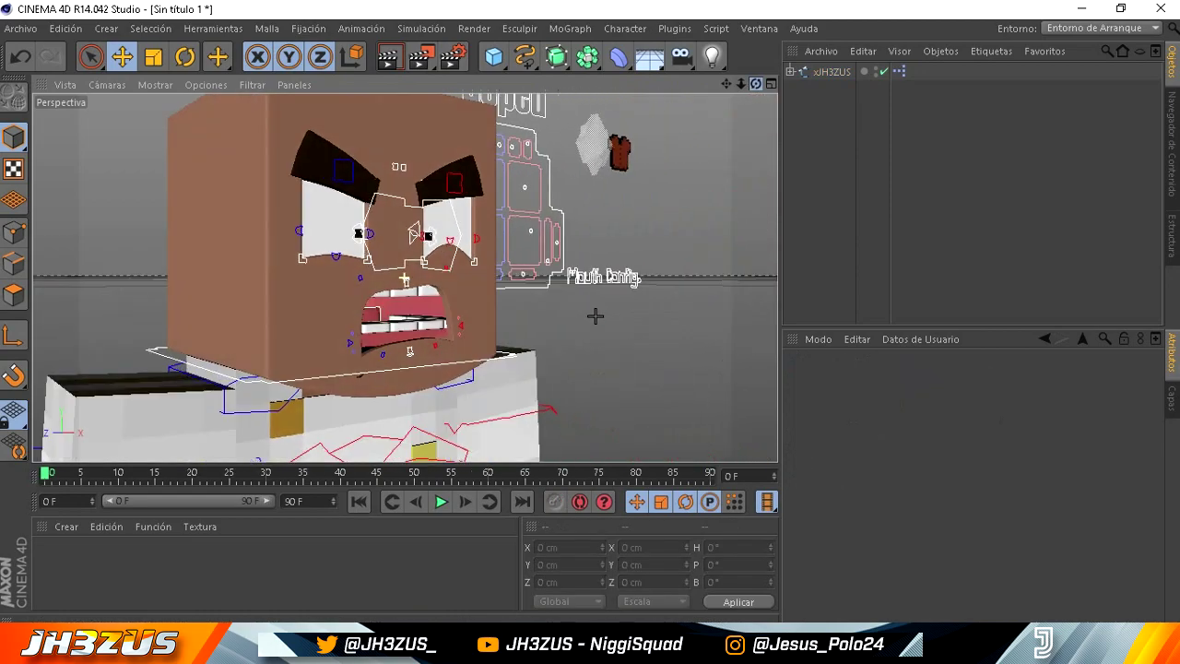
drag(431, 116, 432, 104)
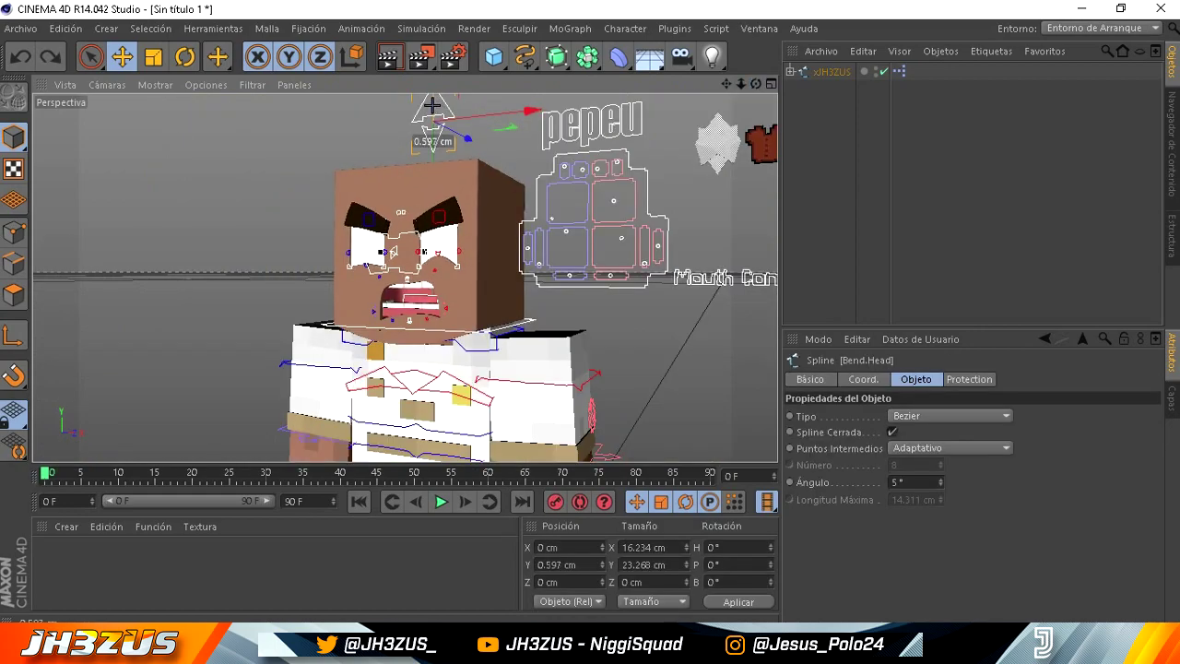
click(422, 118)
drag(754, 84, 590, 316)
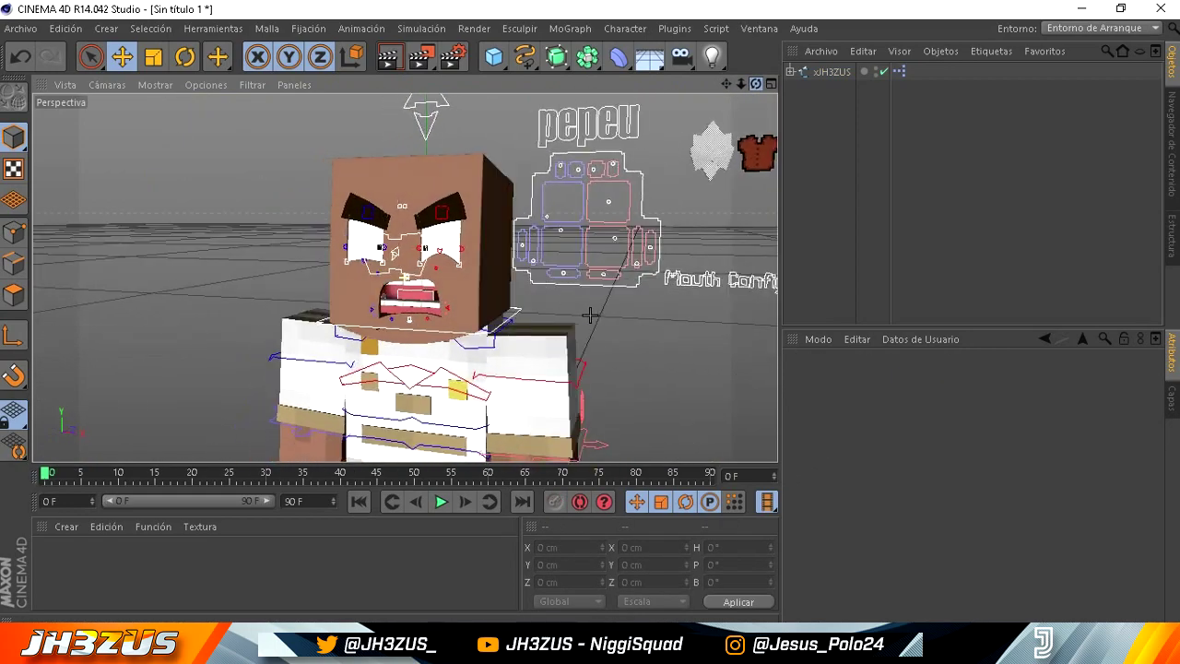
scroll(590, 316, down, 2)
scroll(590, 315, down, 2)
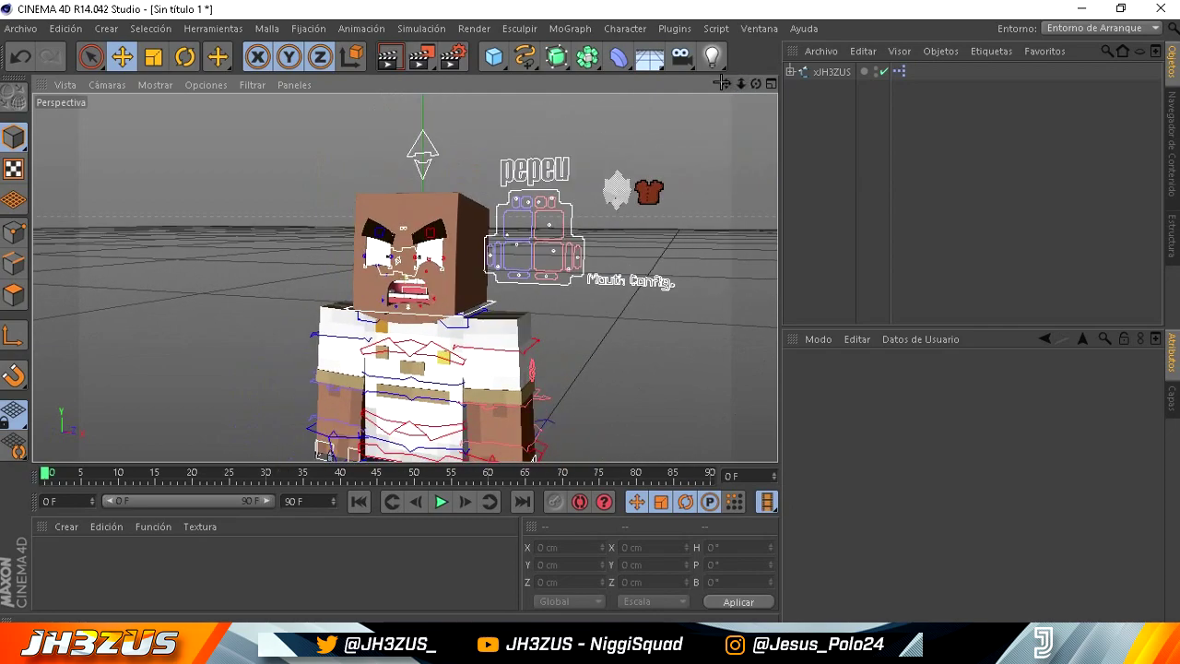
drag(740, 84, 593, 311)
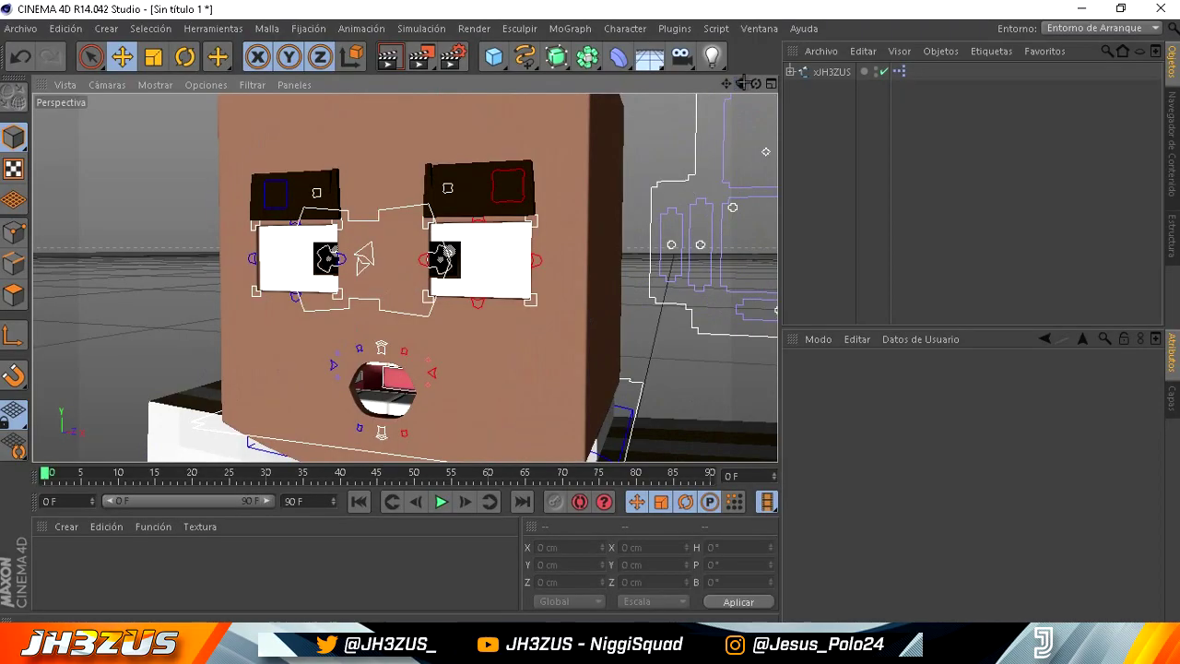
drag(756, 84, 595, 308)
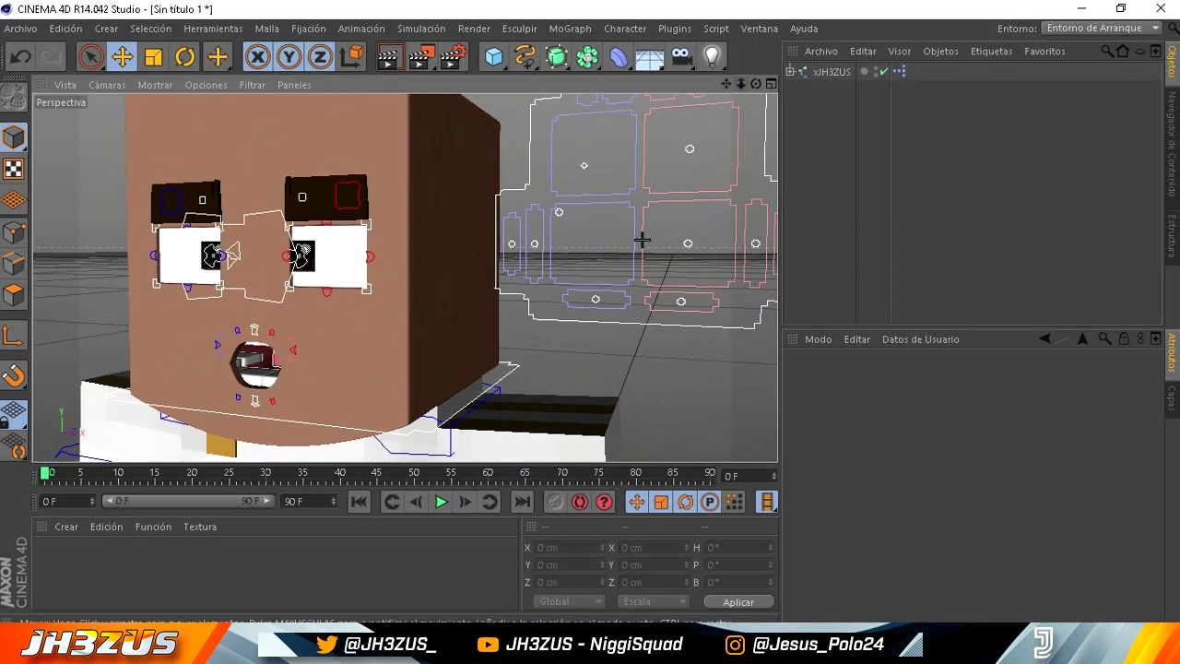
Push one mouth control right and pull both mouth corners down.
click(558, 212)
drag(603, 212, 640, 218)
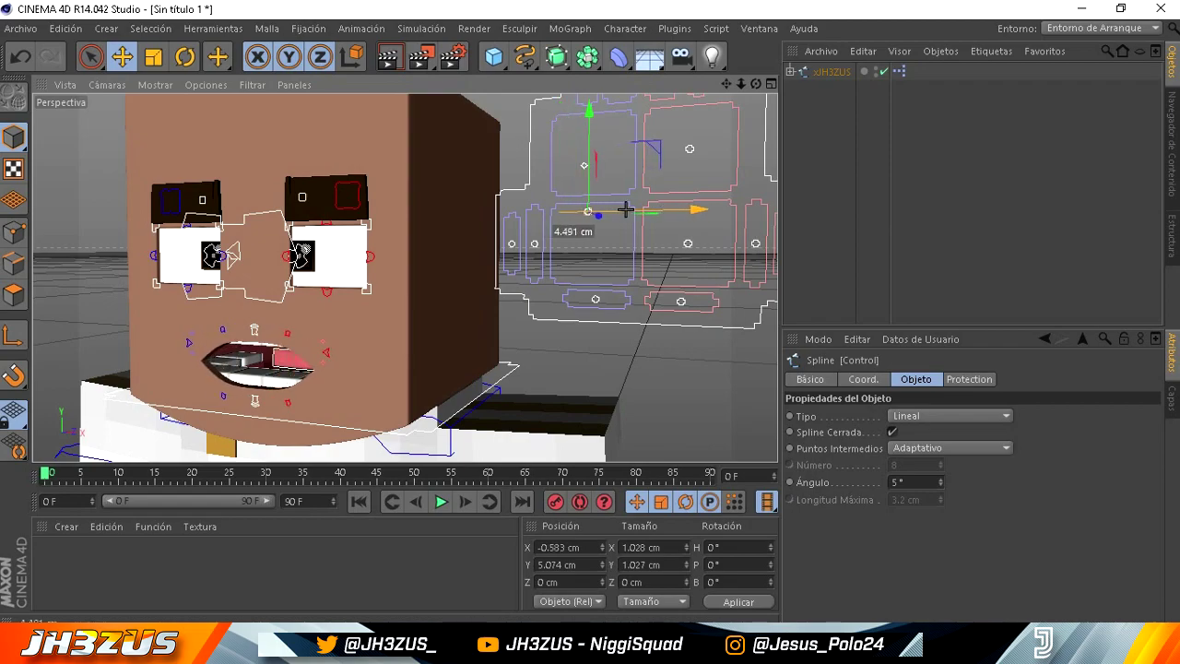
click(754, 247)
shift+click(532, 247)
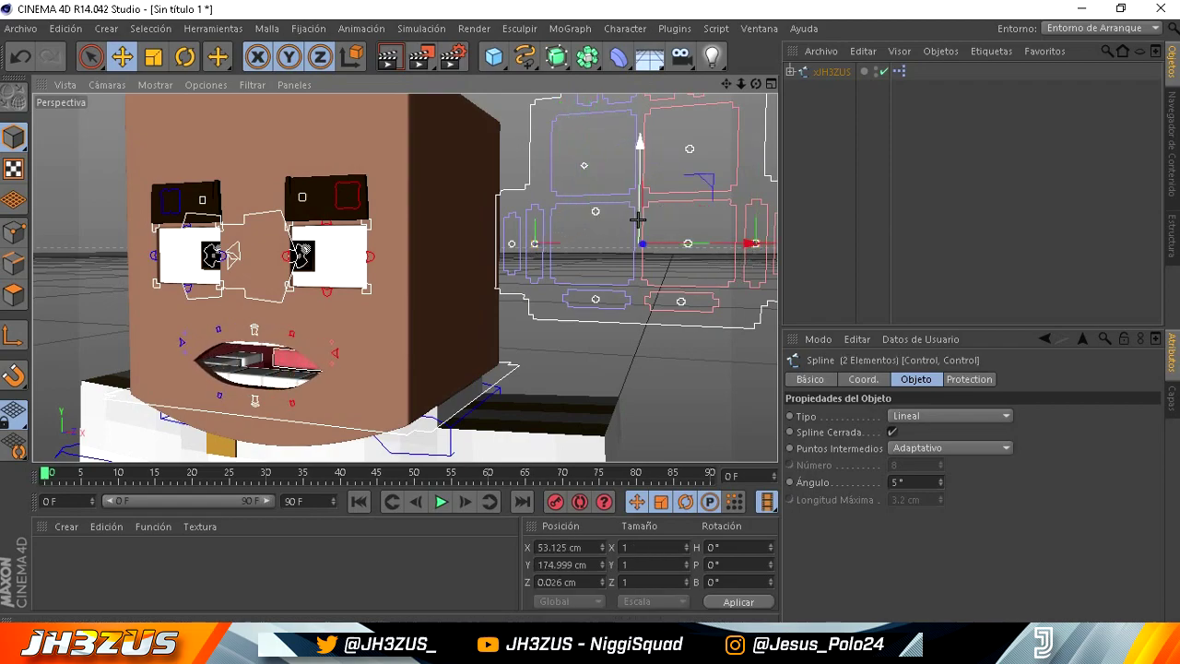
drag(637, 219, 637, 273)
Shift a mouth control left and down, then tilt it about -7°.
click(597, 213)
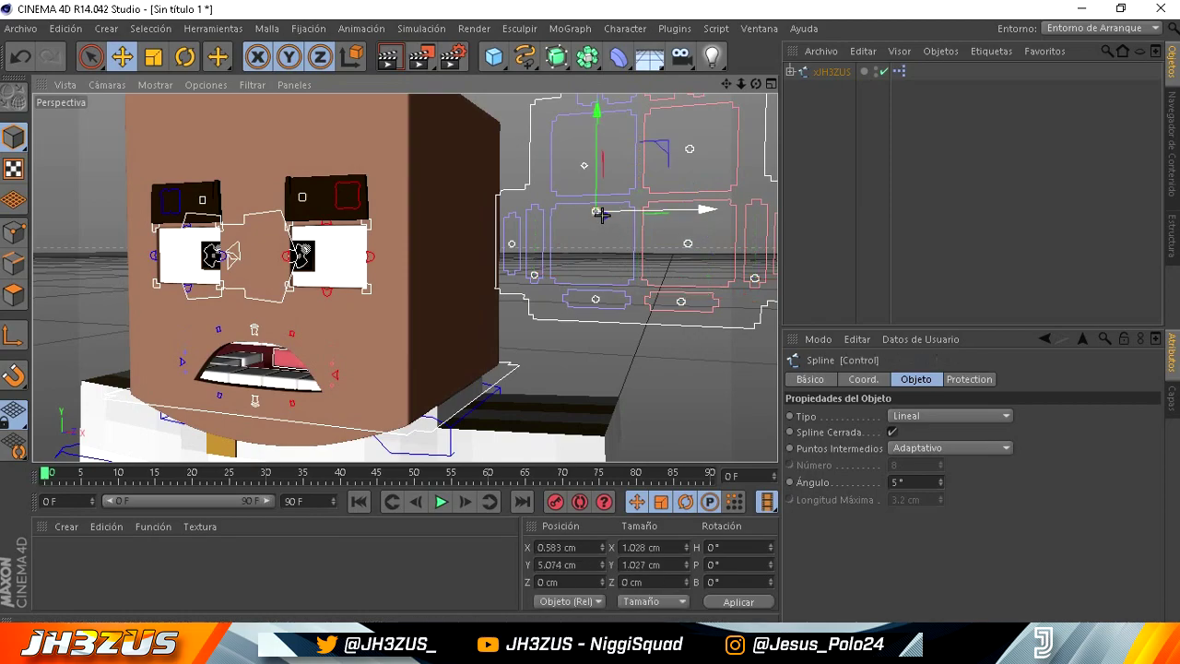
drag(618, 214, 605, 215)
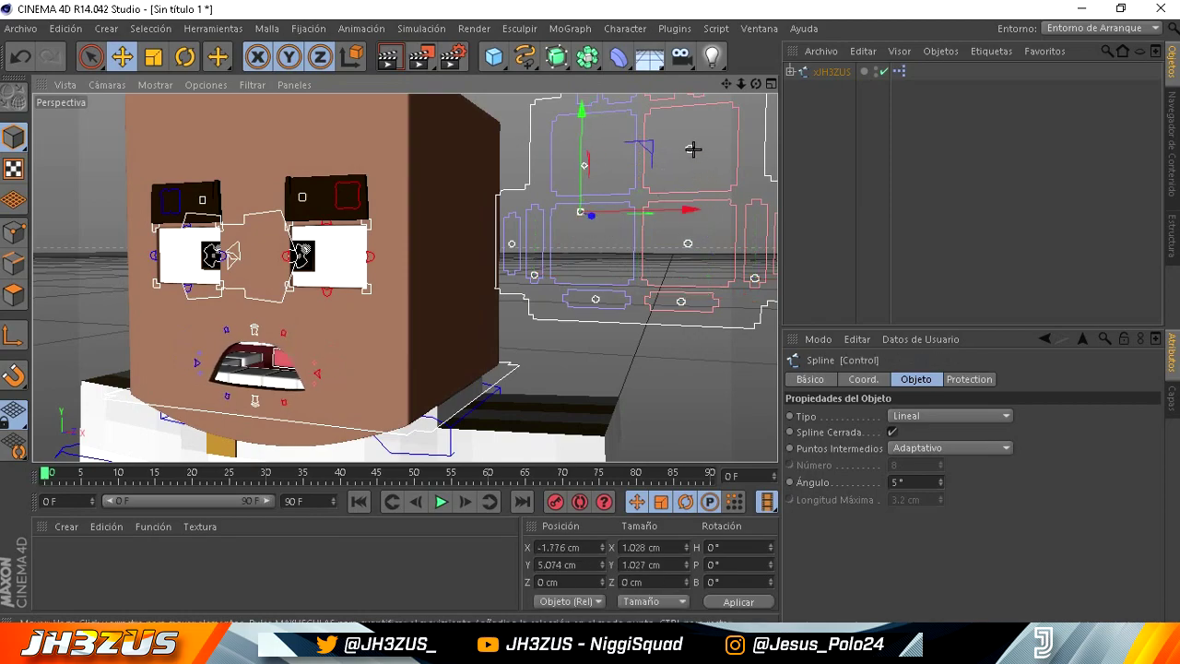
mouse_move(694, 150)
mouse_down()
mouse_move(691, 242)
mouse_move(689, 205)
mouse_move(730, 216)
mouse_up()
click(185, 56)
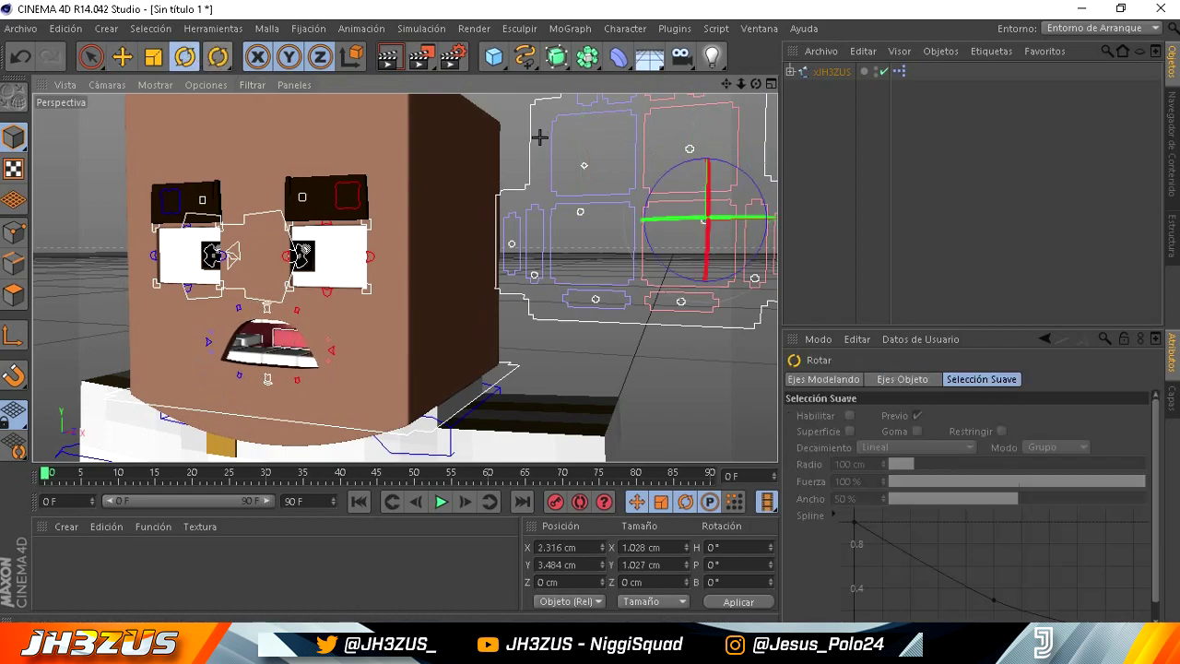
drag(737, 171, 715, 195)
key(e)
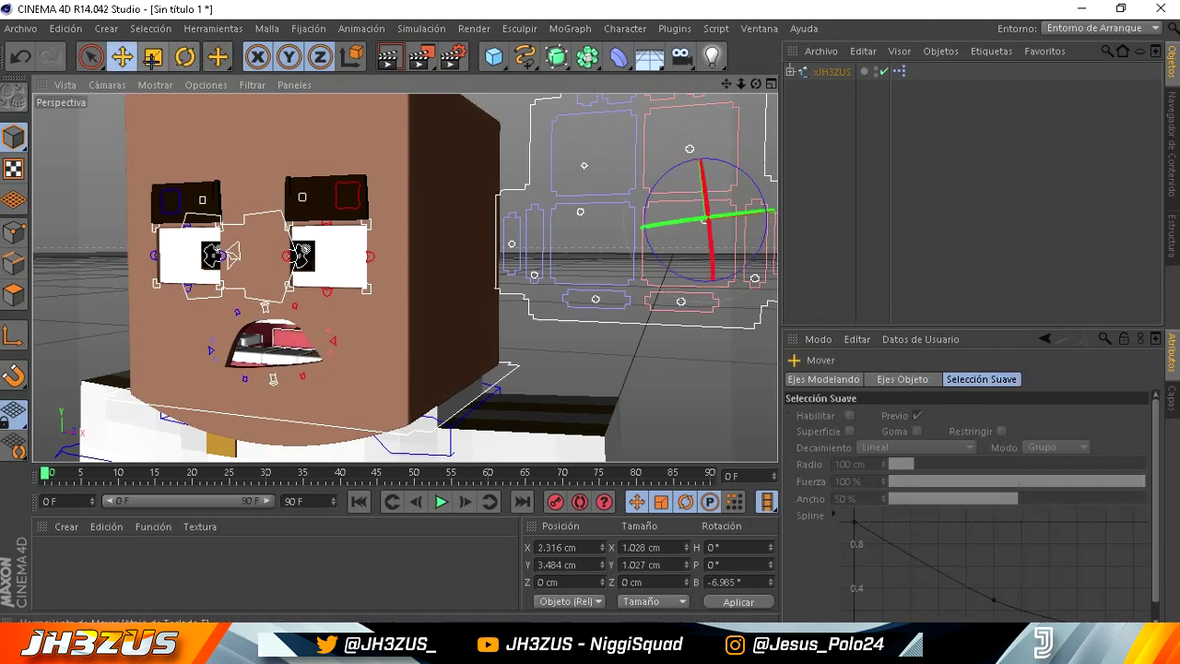
Move the mouth spline down and right to deepen the open frown.
scroll(593, 314, up, 3)
scroll(593, 313, up, 2)
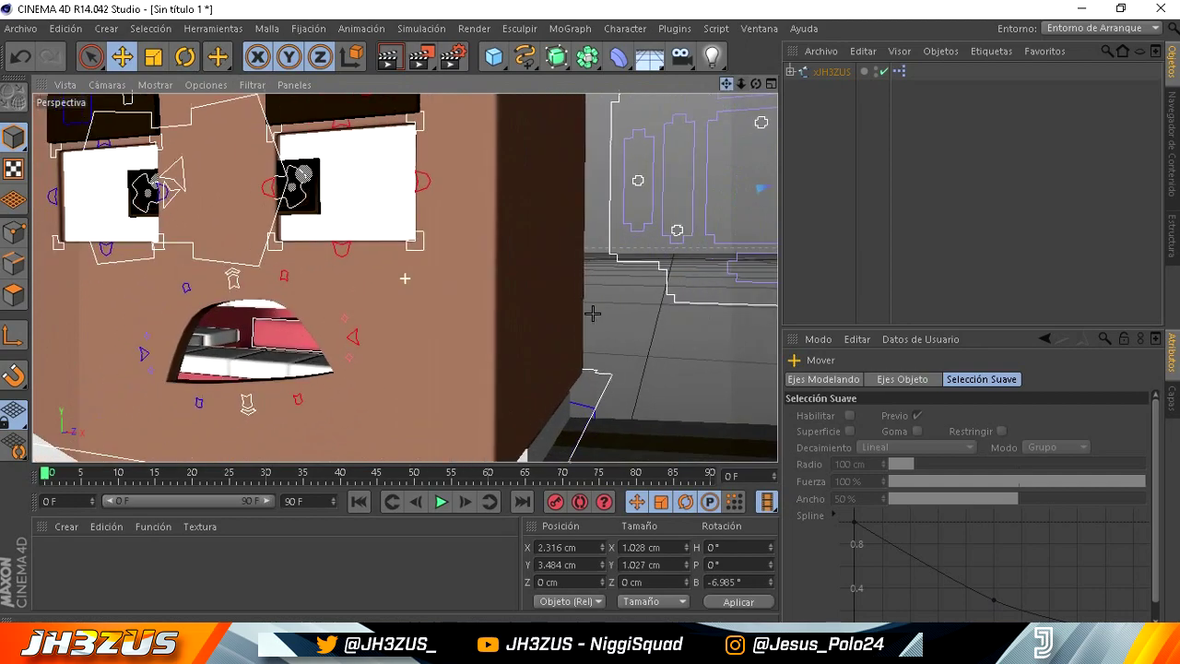
alt+middle_drag(592, 313, 625, 281)
click(385, 300)
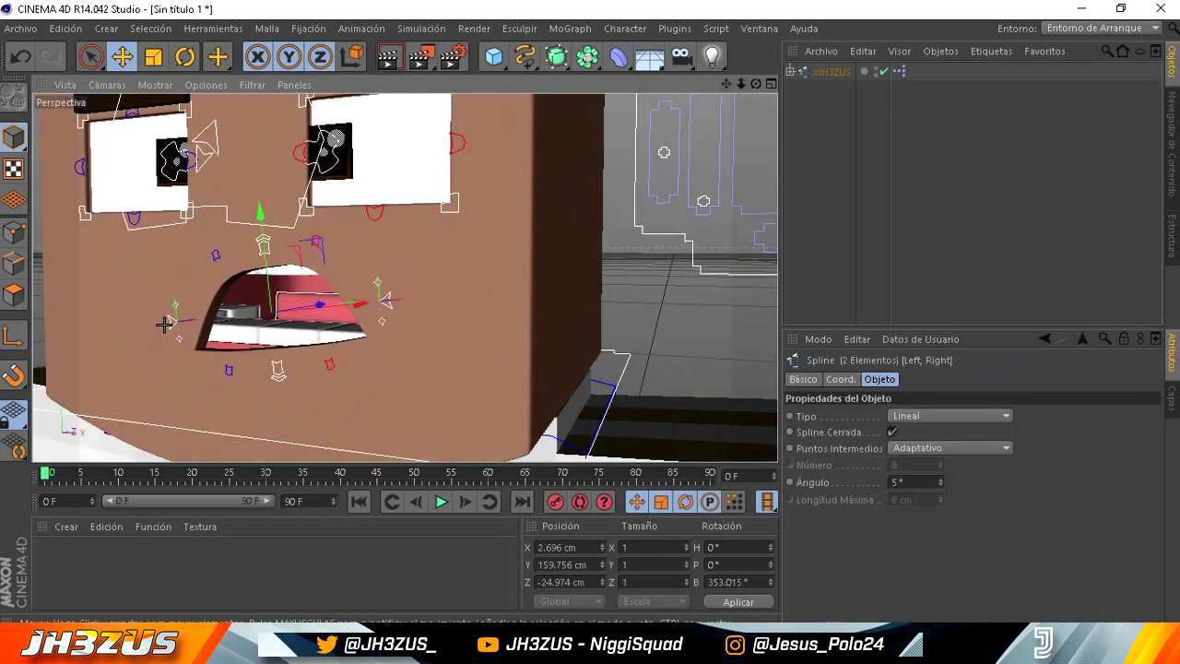
drag(275, 279, 282, 293)
alt+drag(553, 314, 590, 316)
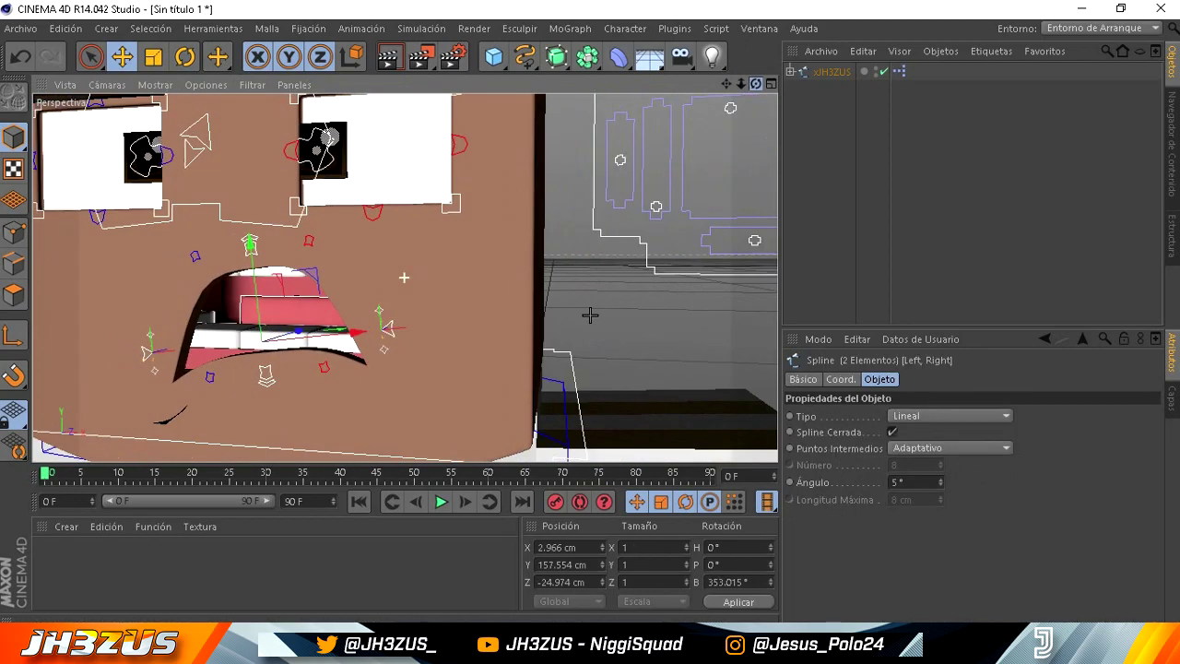
drag(732, 107, 743, 106)
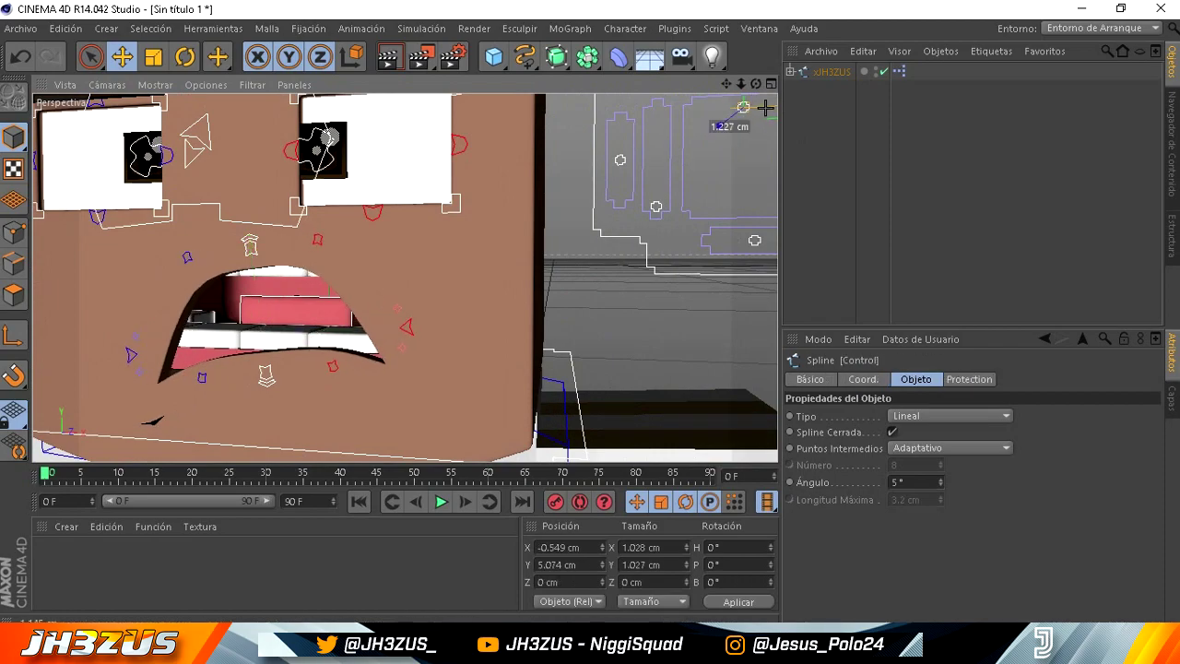
scroll(590, 315, down, 5)
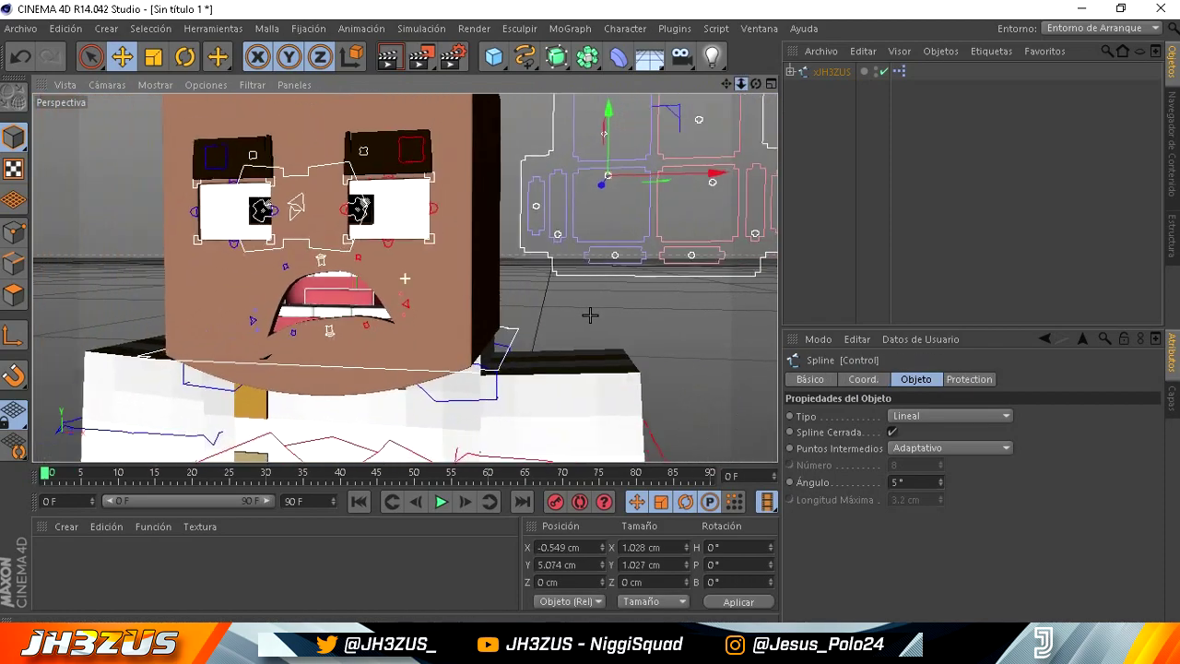
Rotate another mouth control to tilt the frown further.
click(712, 183)
key(r)
drag(663, 152, 660, 145)
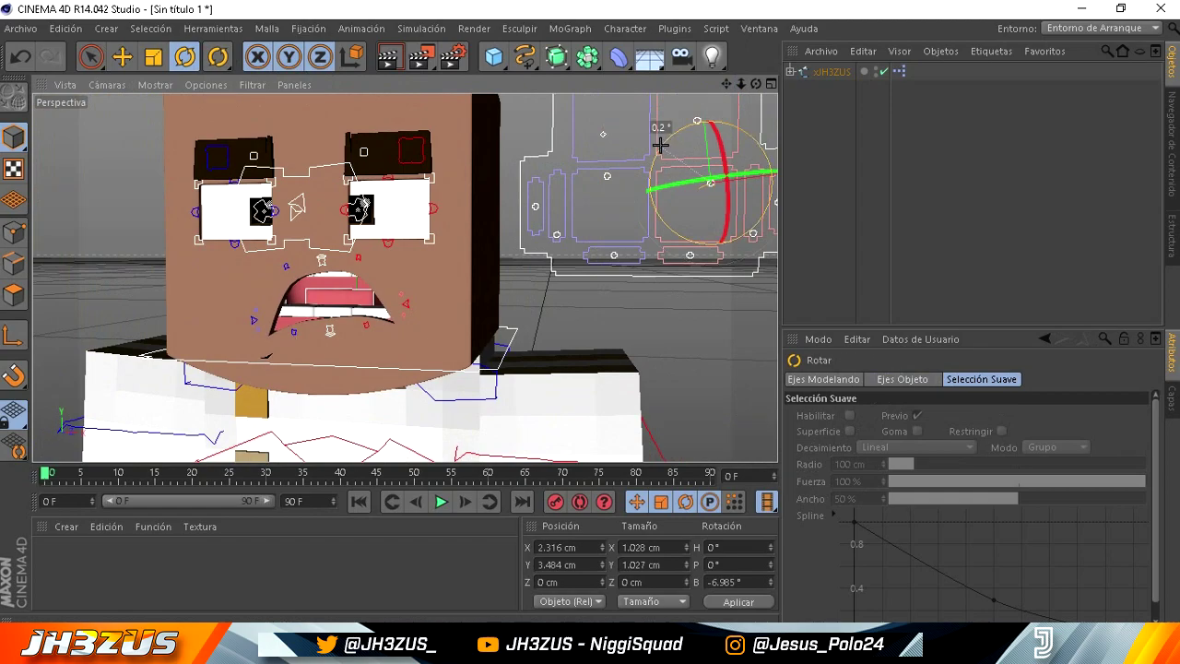
click(757, 154)
scroll(405, 277, up, 3)
click(121, 56)
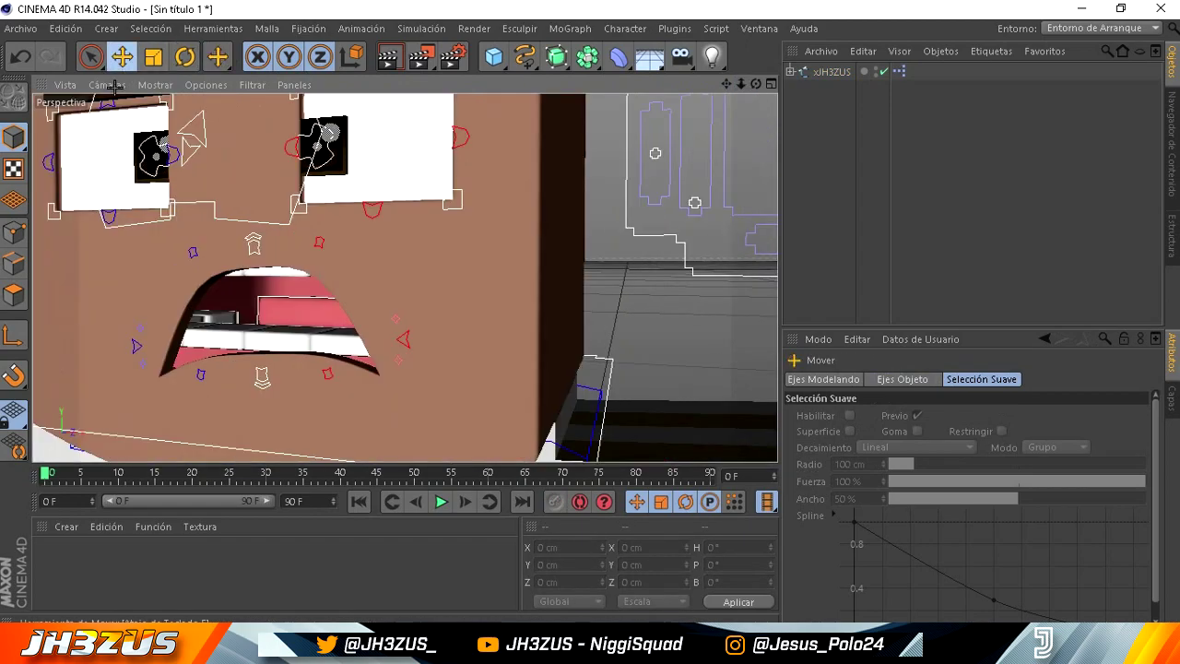
click(104, 217)
Raise both B.M eyelid controls together to reshape the eyes.
click(368, 206)
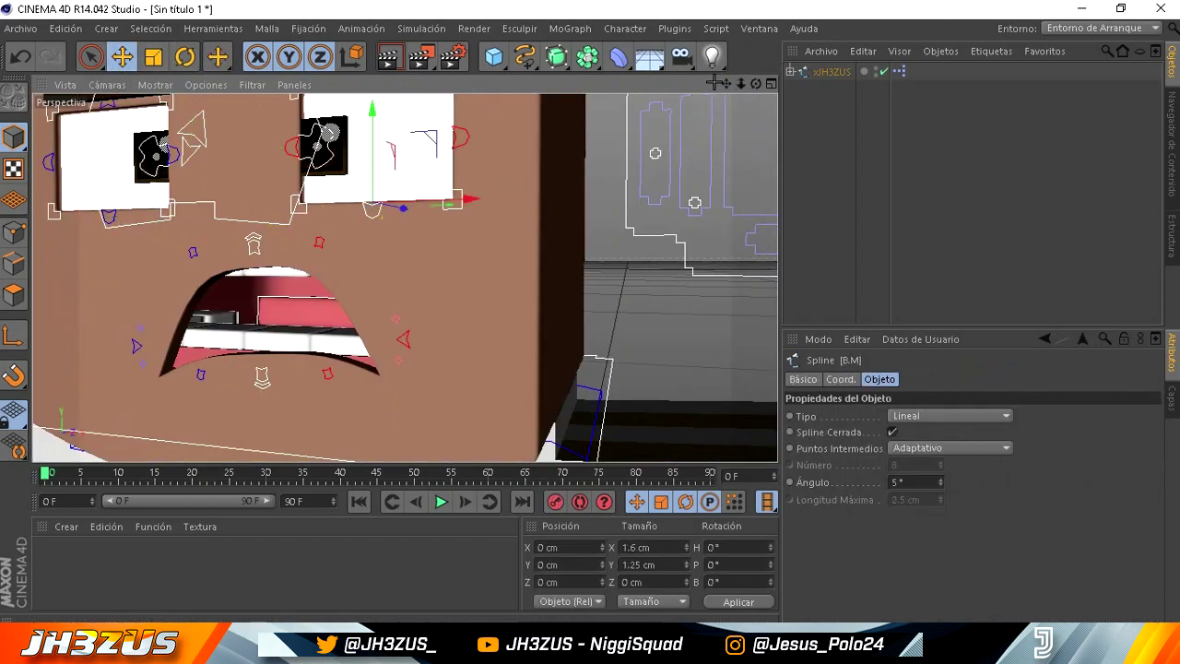
middle_drag(368, 207, 291, 244)
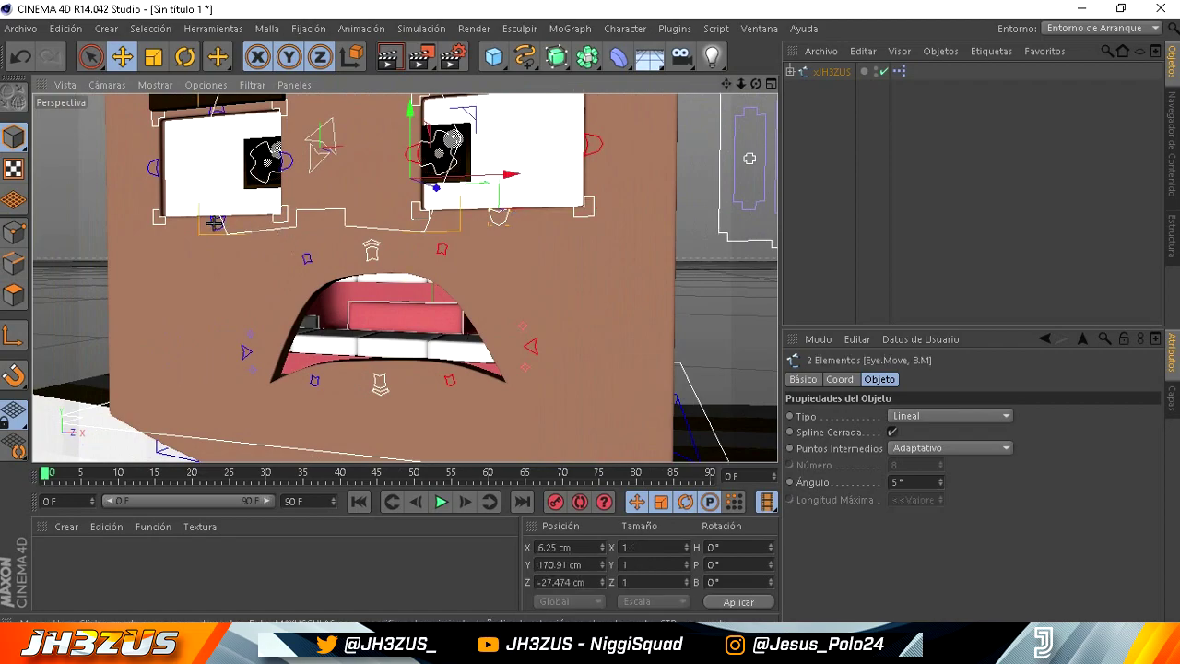
click(205, 227)
shift+click(503, 220)
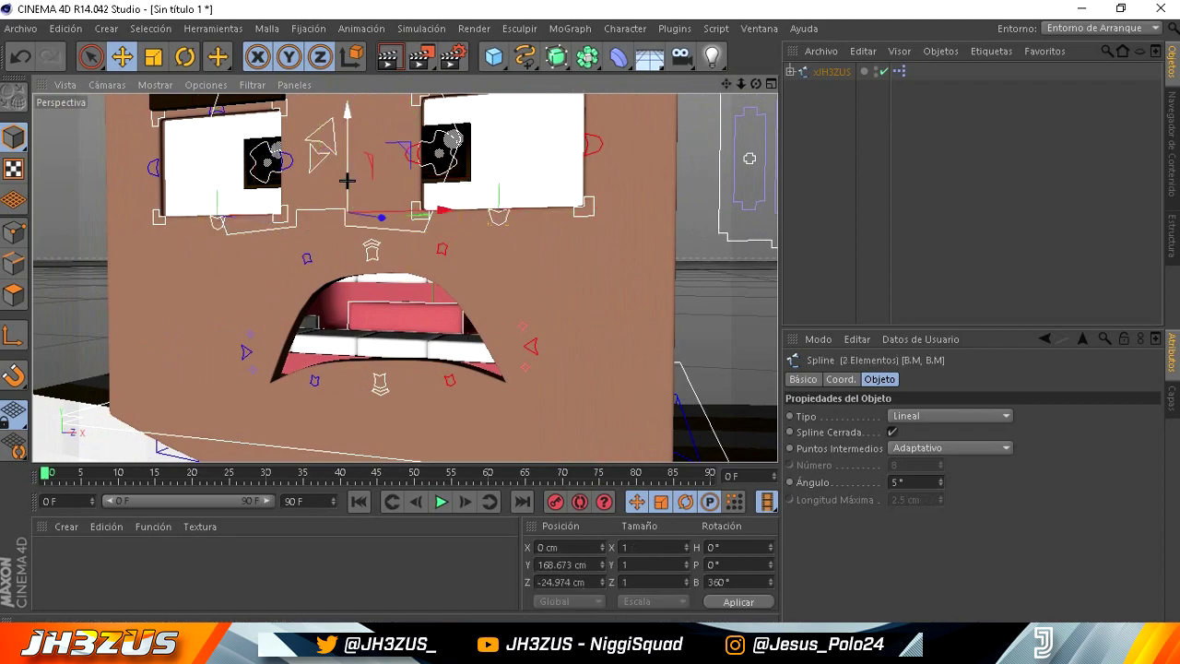
drag(342, 184, 364, 141)
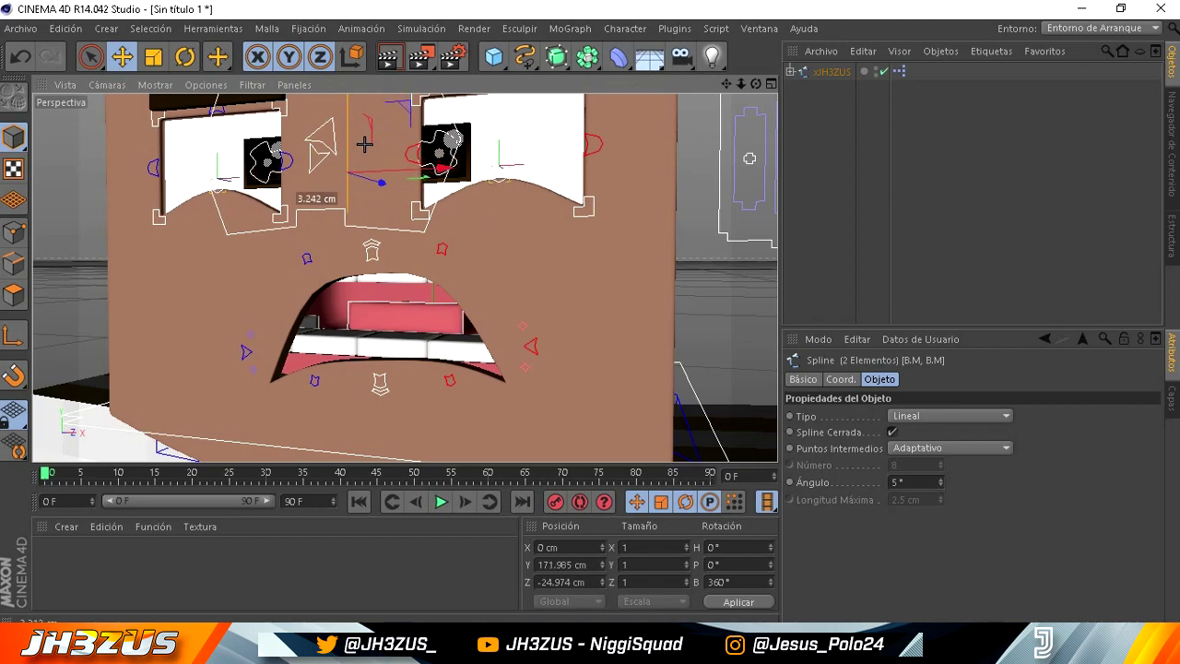
drag(741, 84, 715, 77)
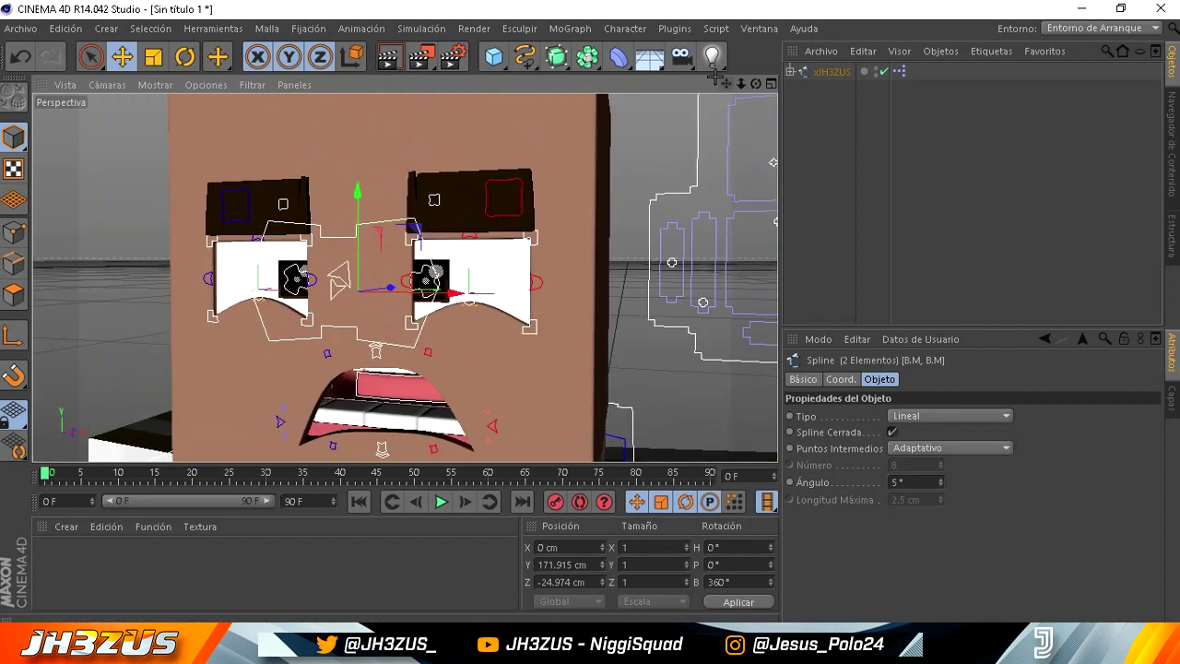
scroll(589, 316, up, 3)
scroll(590, 316, down, 1)
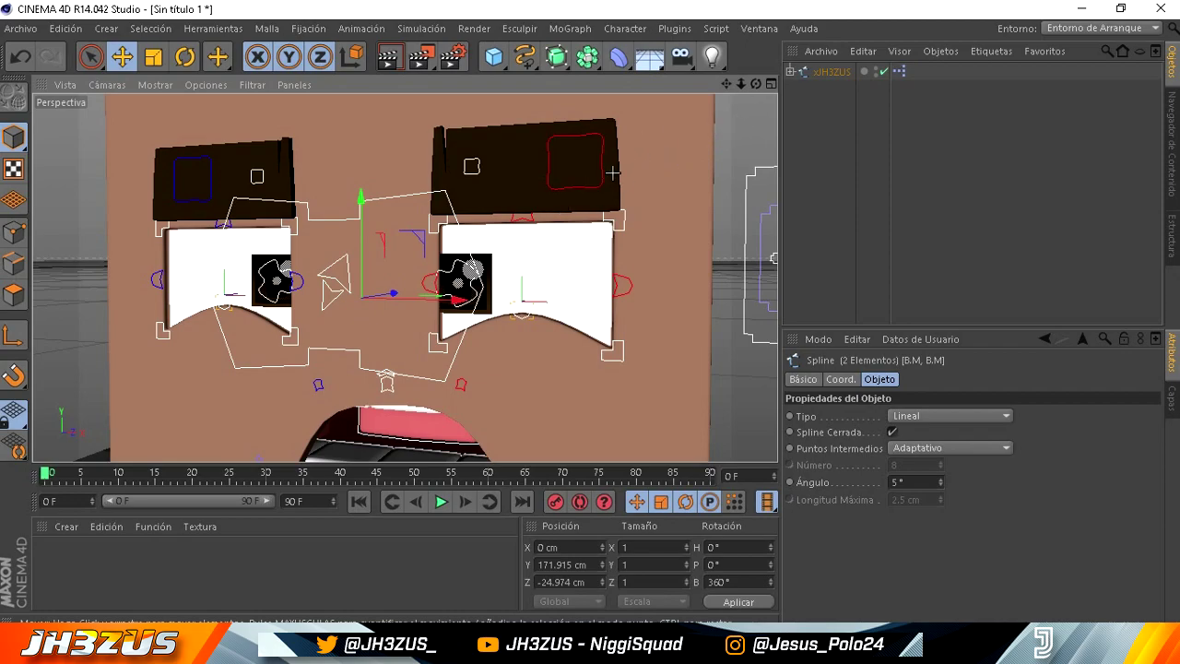
Shift the eyebrow Bend controls and lower both Eyebrow.Control splines to Y 180.255 cm.
click(471, 166)
drag(361, 184, 359, 198)
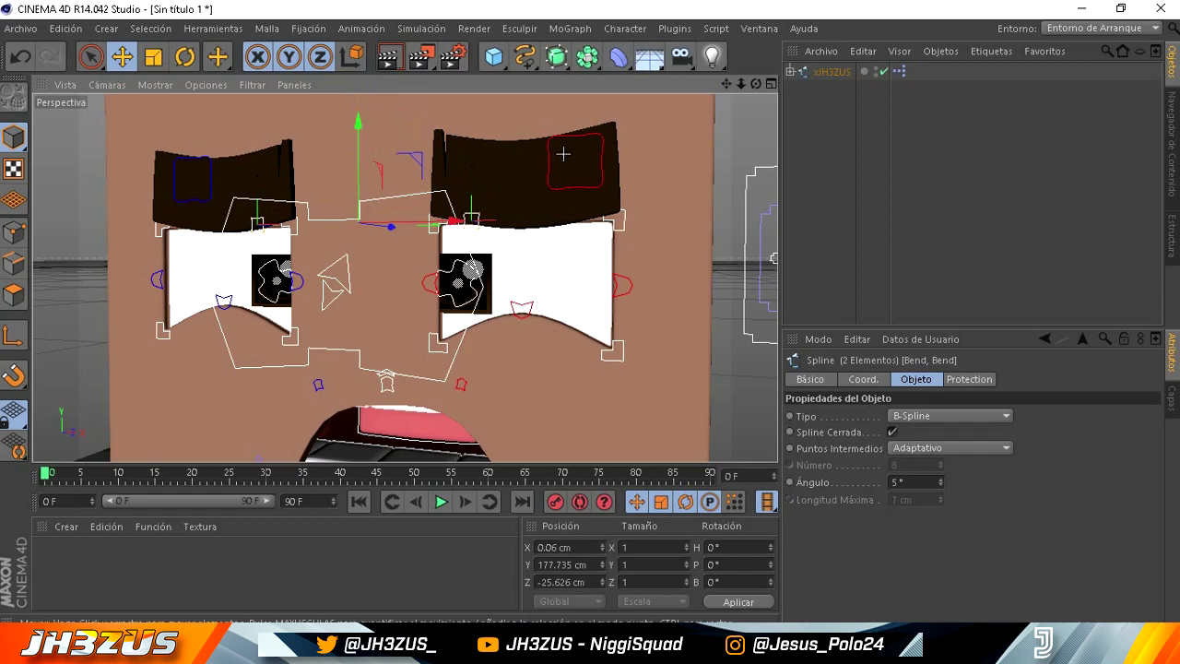
click(549, 137)
shift+click(197, 159)
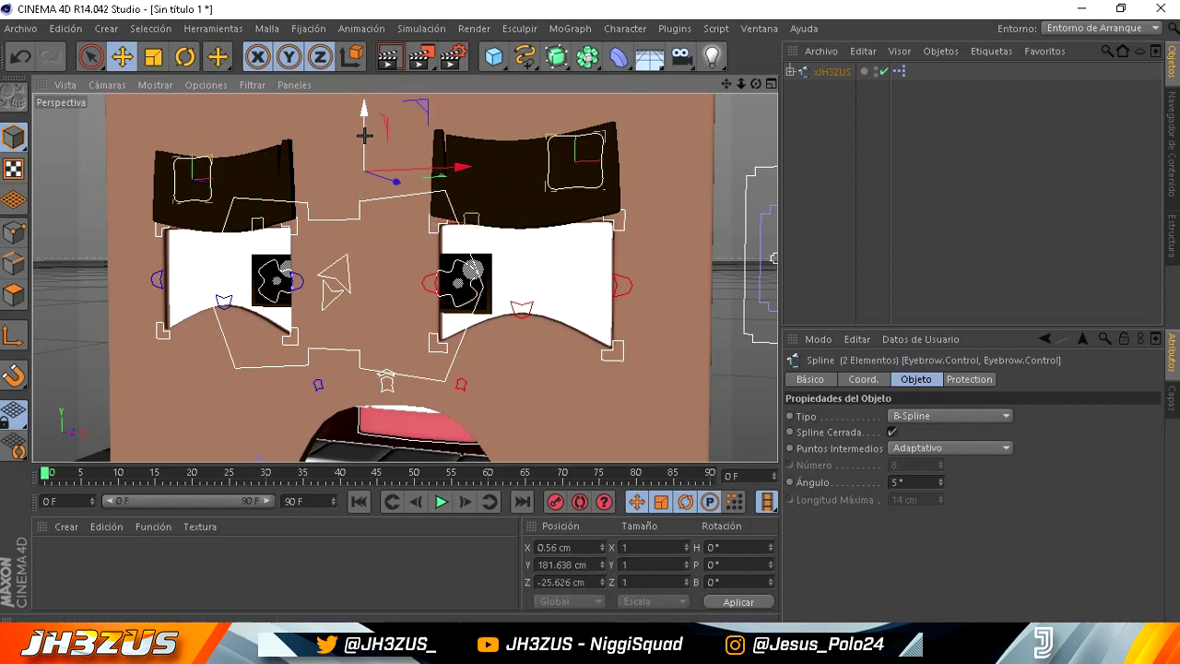
drag(364, 135, 361, 154)
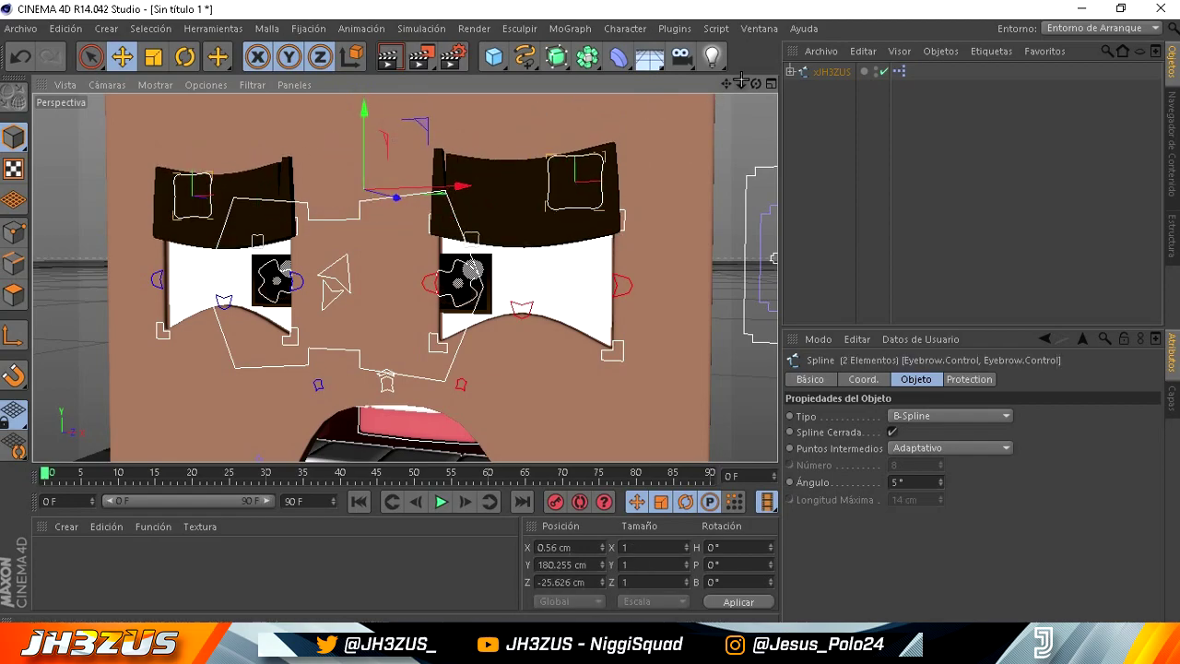
mouse_move(742, 82)
mouse_down()
mouse_move(728, 82)
mouse_move(589, 315)
mouse_move(707, 131)
mouse_up()
click(615, 149)
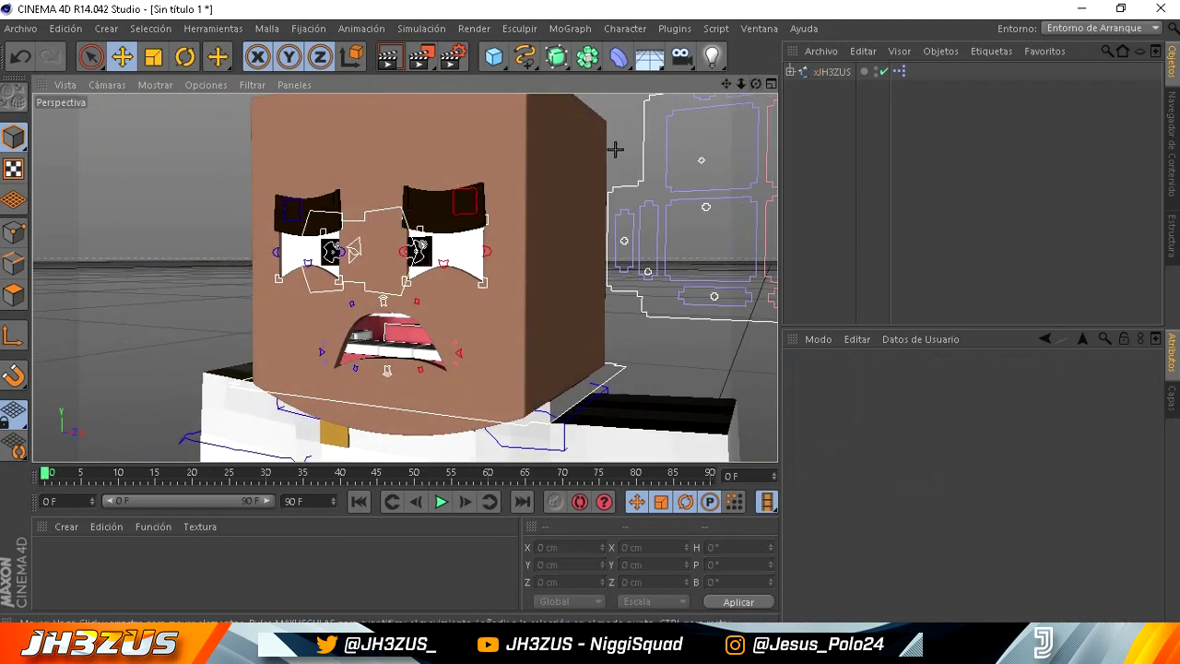
From the front view, move the mouth Control spline on Y into a small round mouth.
drag(755, 84, 593, 311)
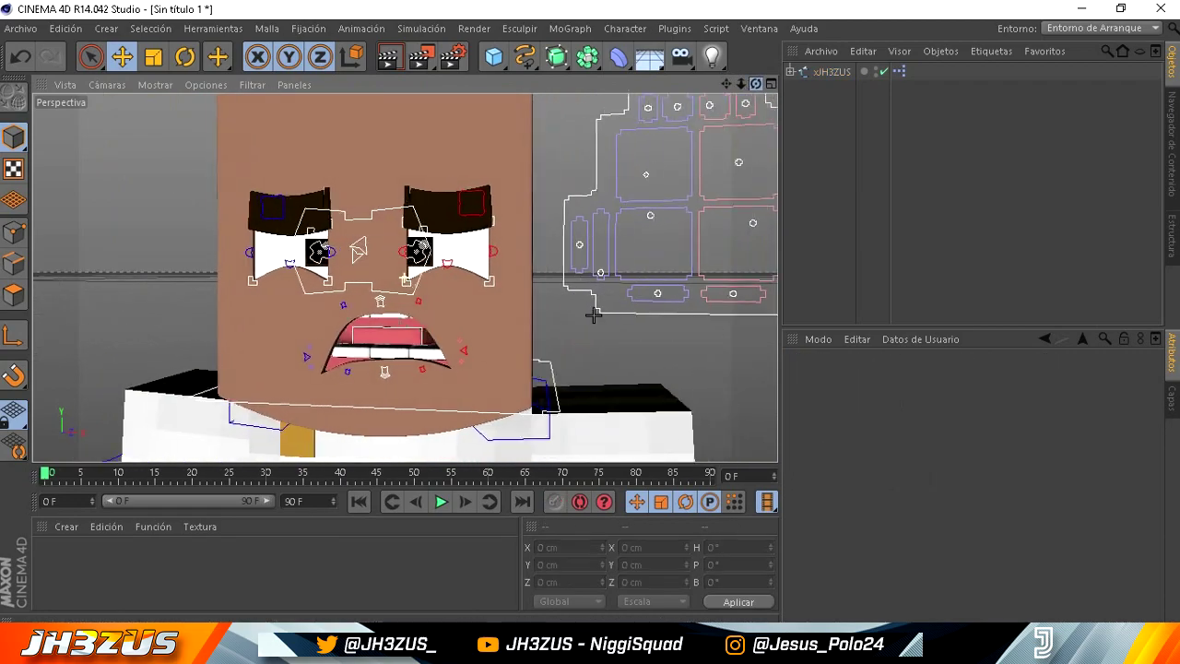
click(706, 161)
drag(707, 129, 699, 205)
click(637, 201)
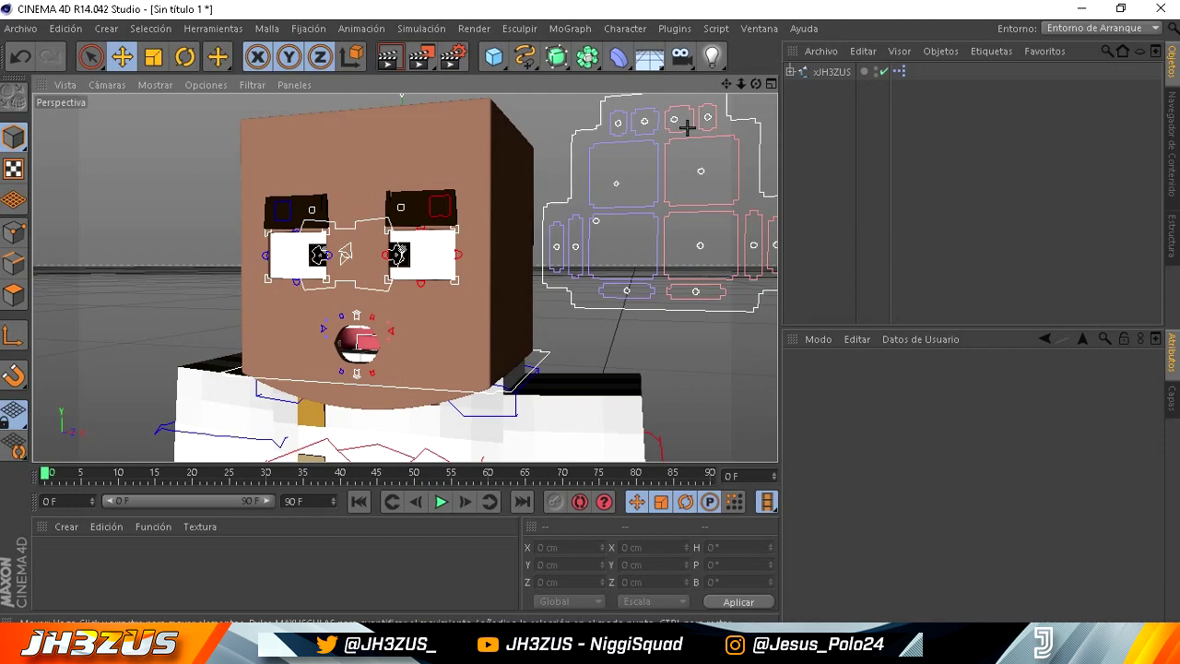
Widen and lower the mouth by moving its control points outward and down.
drag(737, 84, 590, 315)
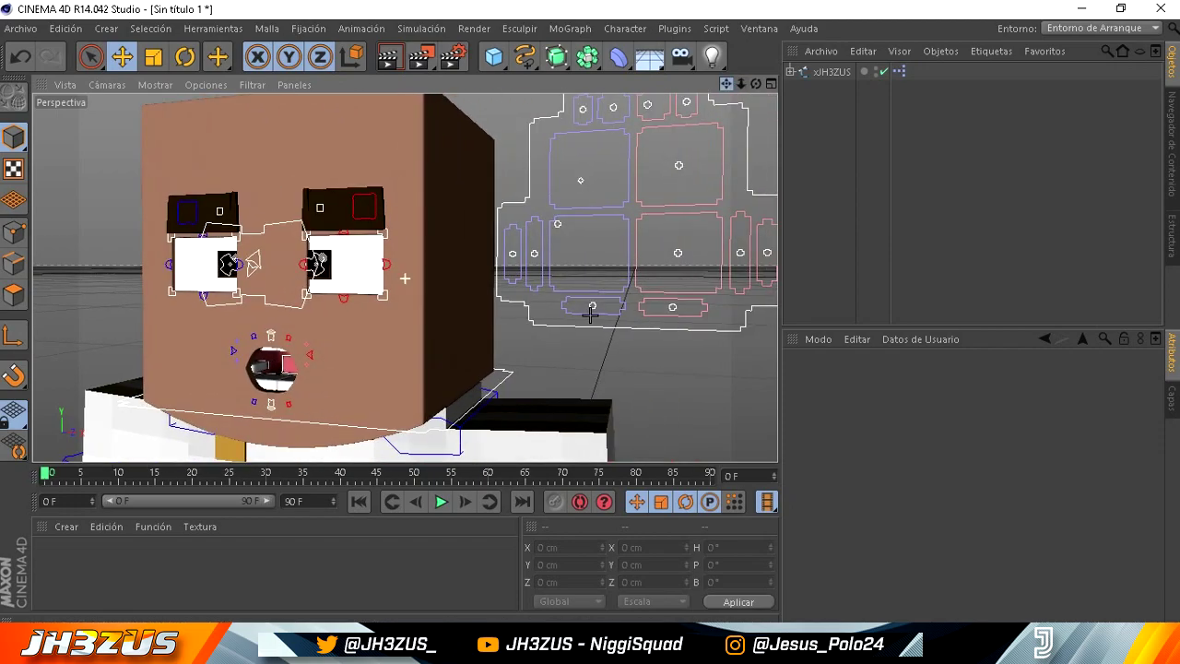
drag(730, 98, 736, 78)
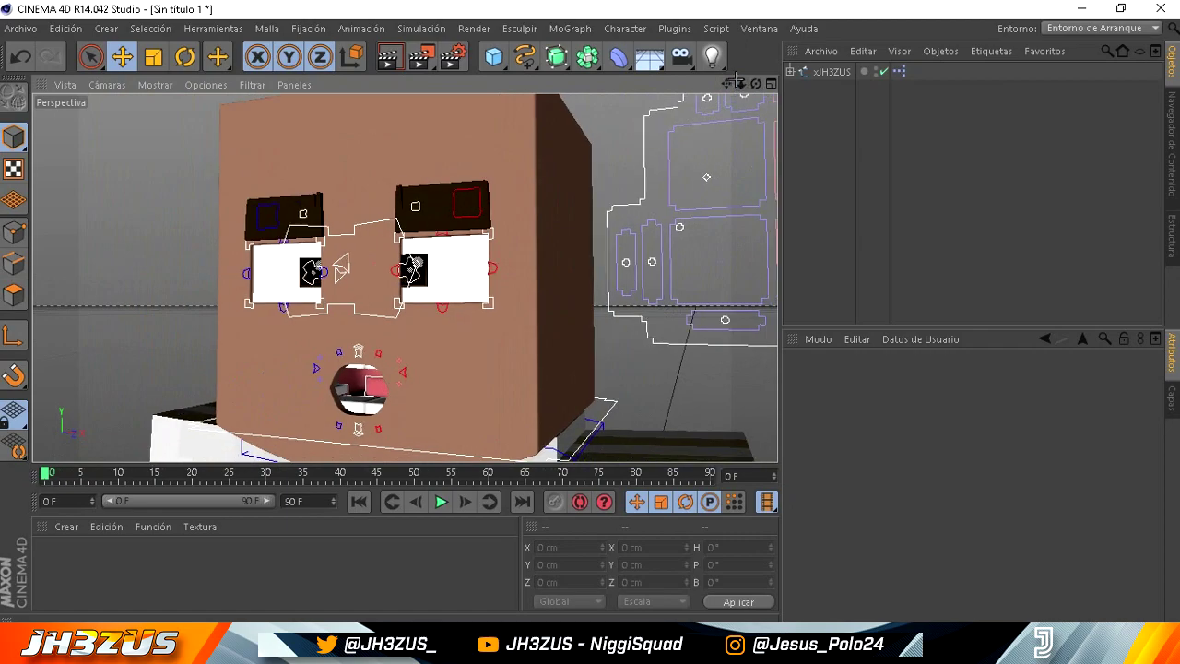
middle_drag(584, 311, 606, 222)
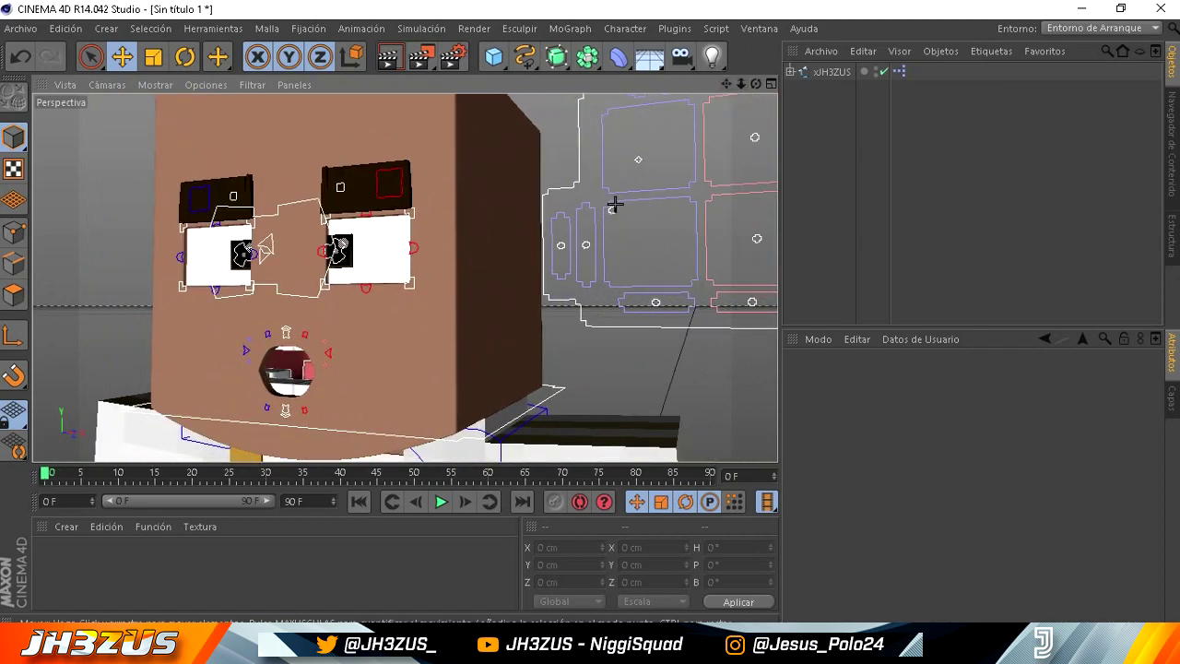
drag(615, 204, 646, 201)
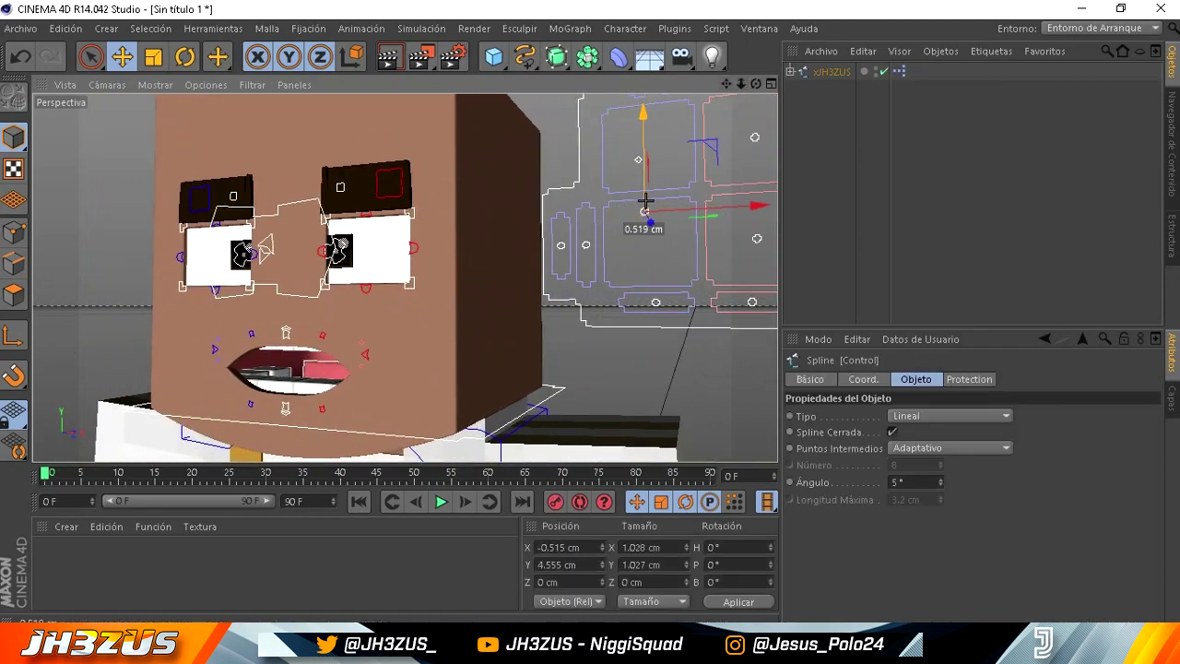
drag(645, 201, 646, 222)
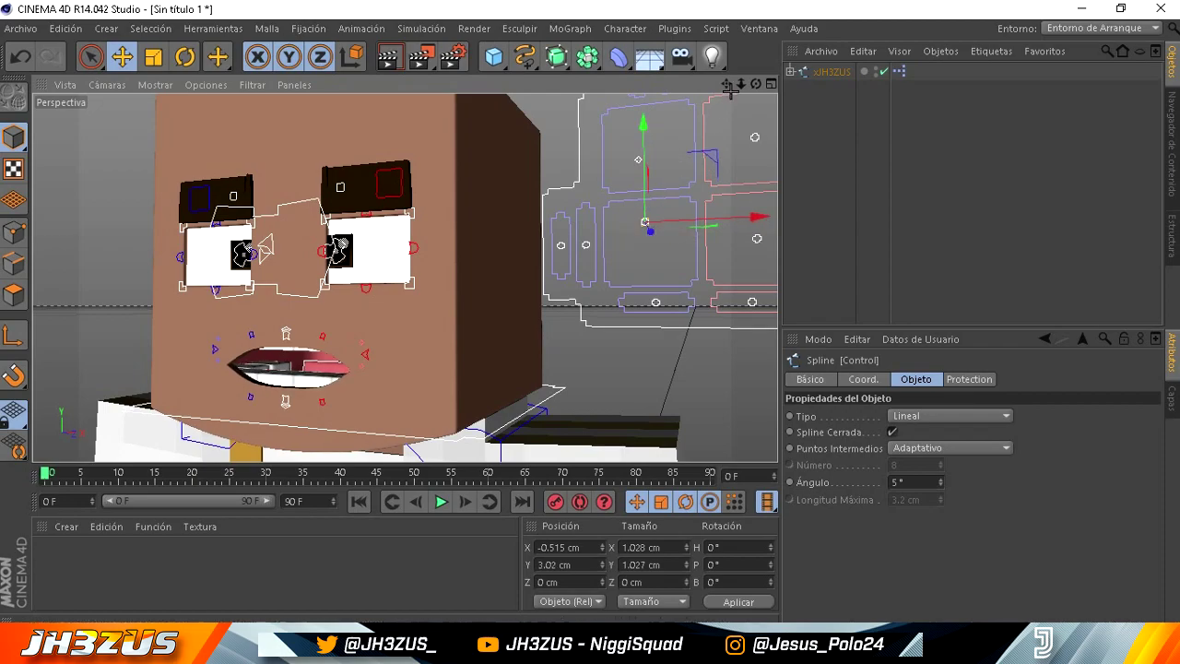
drag(728, 86, 539, 221)
click(521, 242)
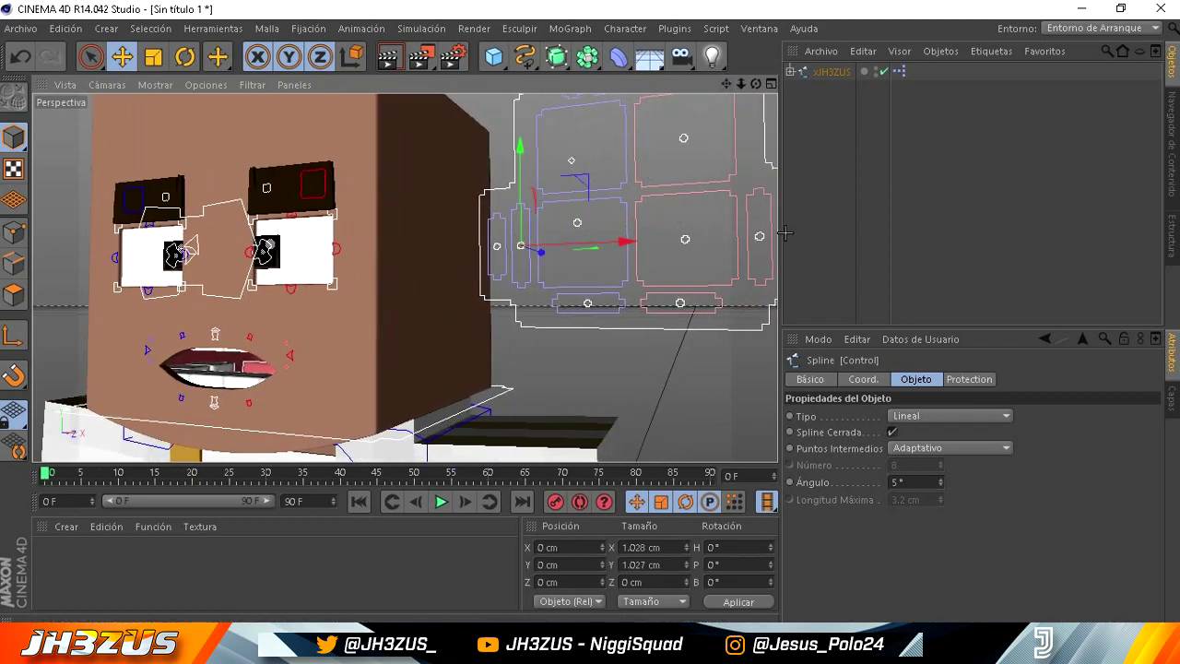
shift+click(759, 234)
drag(630, 193, 629, 242)
Shift the mouth right and tilt a control point -5.348° into a downturned grimace.
click(579, 221)
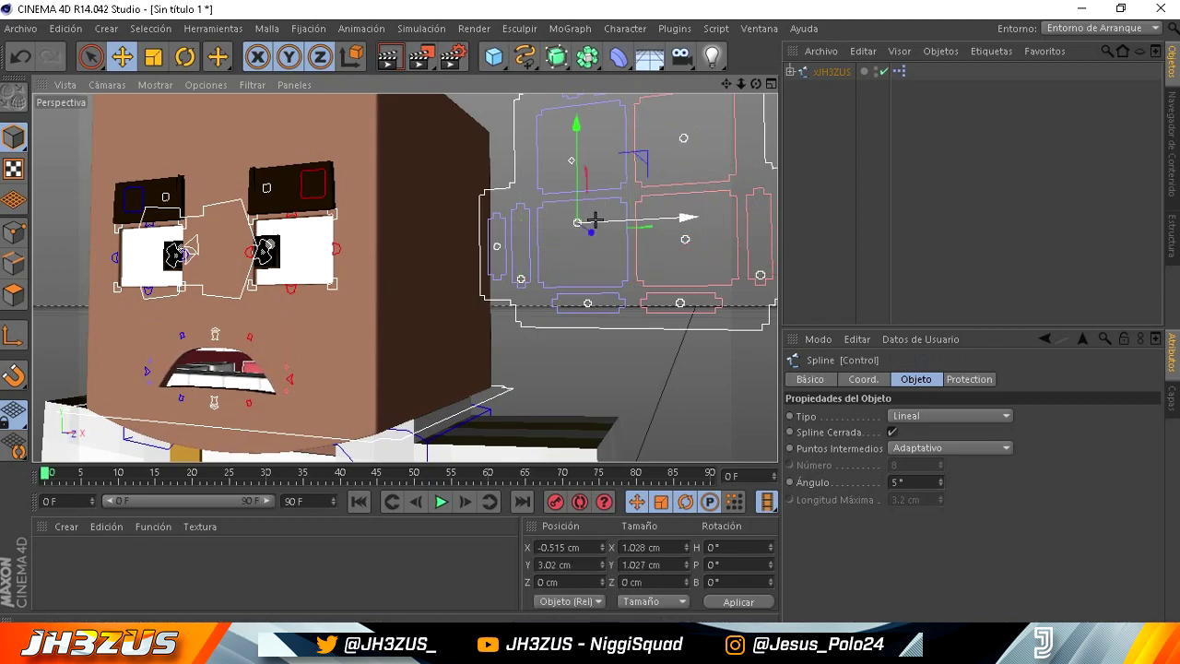
drag(565, 224, 561, 223)
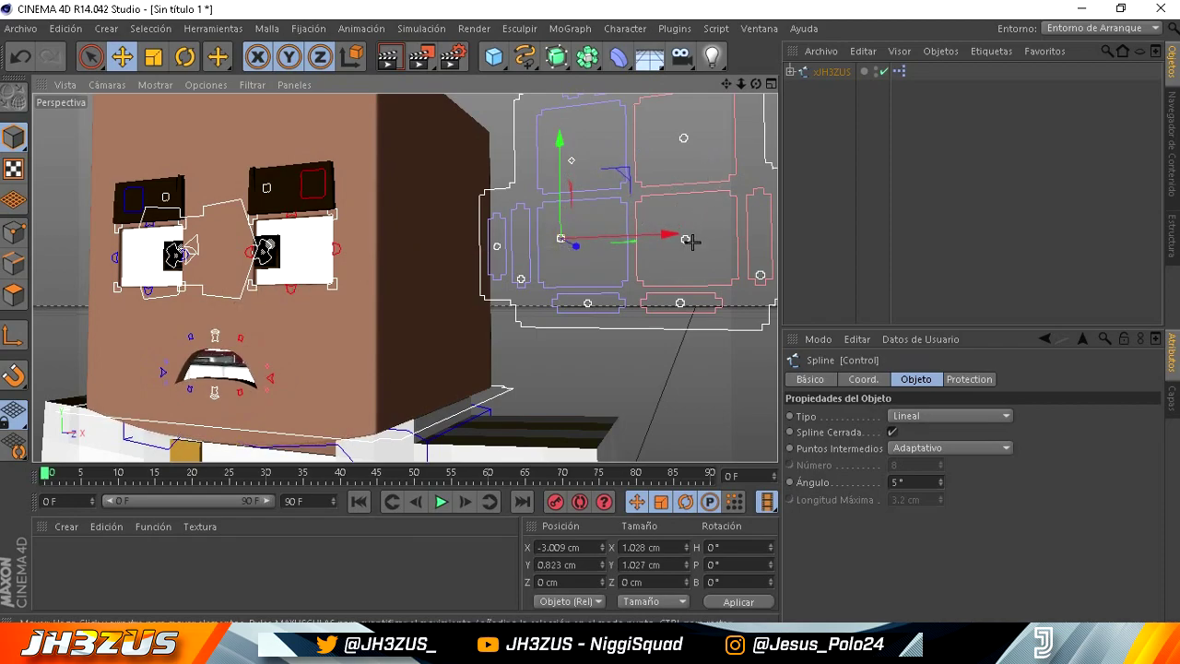
mouse_move(691, 242)
mouse_down()
mouse_move(708, 233)
mouse_move(719, 161)
mouse_up()
click(184, 57)
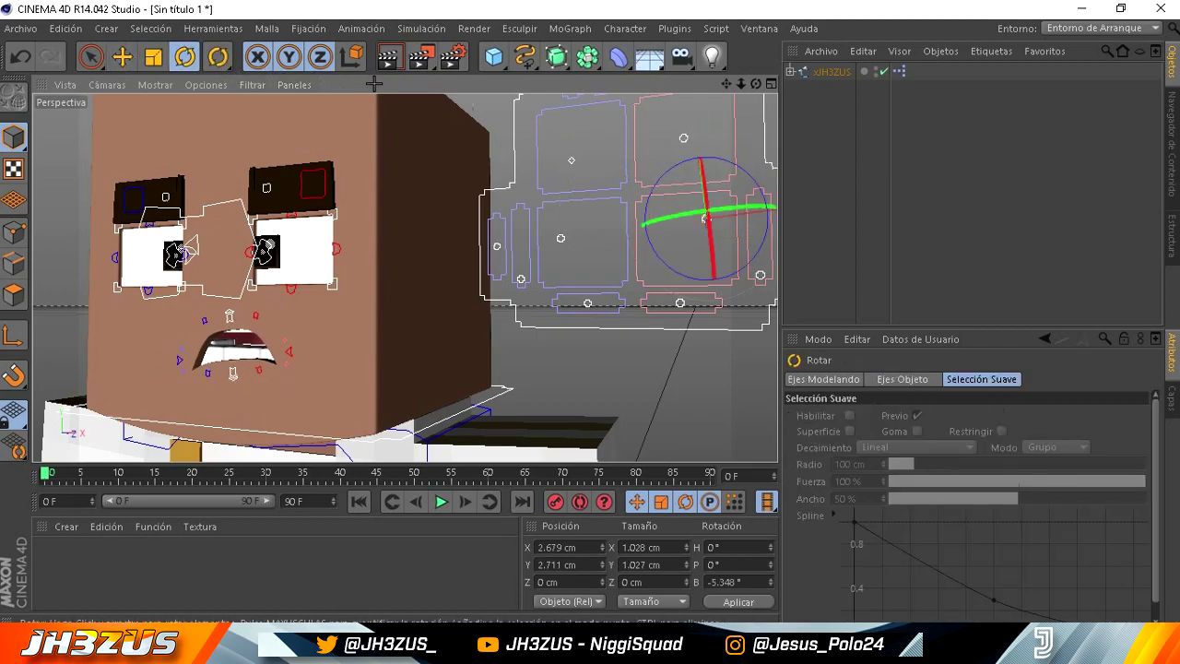
click(122, 56)
click(590, 128)
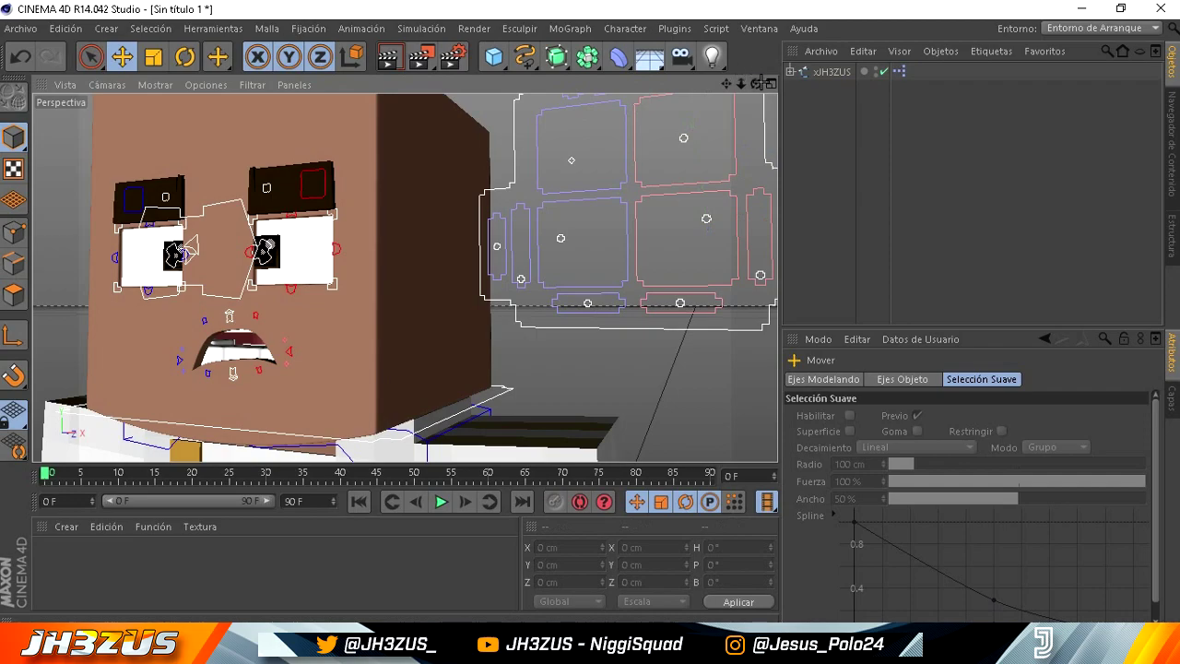
drag(668, 116, 672, 111)
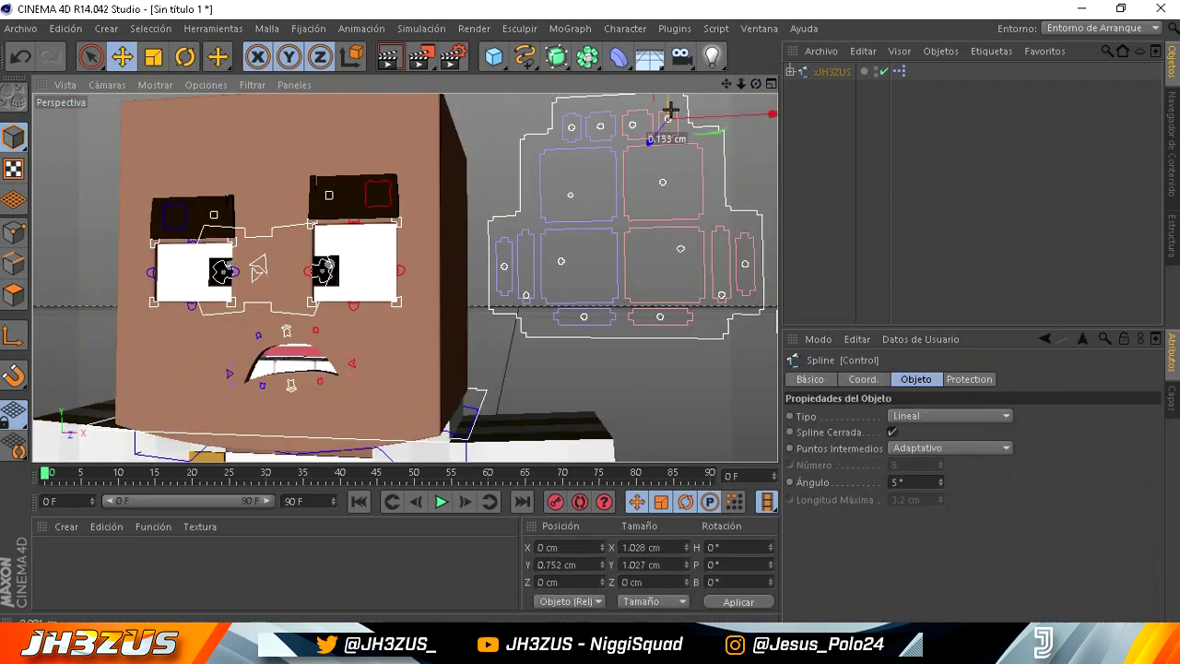
Curve the lower lids of both eyes upward.
scroll(590, 311, up, 2)
scroll(586, 311, up, 2)
scroll(572, 313, up, 1)
click(572, 312)
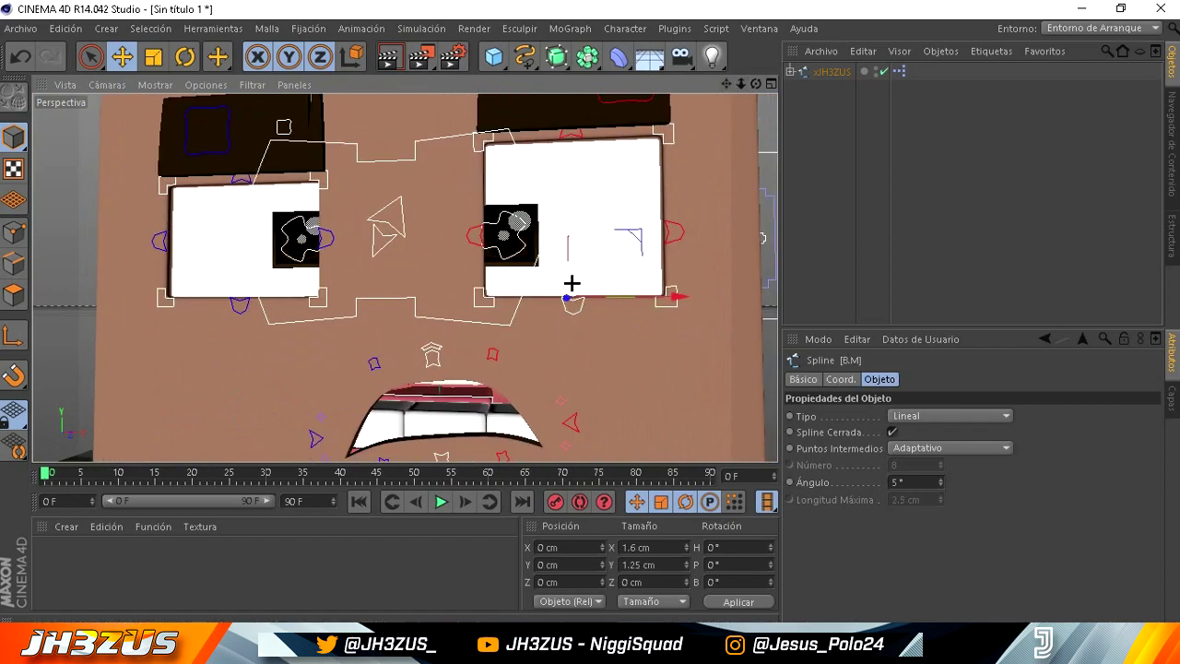
drag(571, 282, 574, 255)
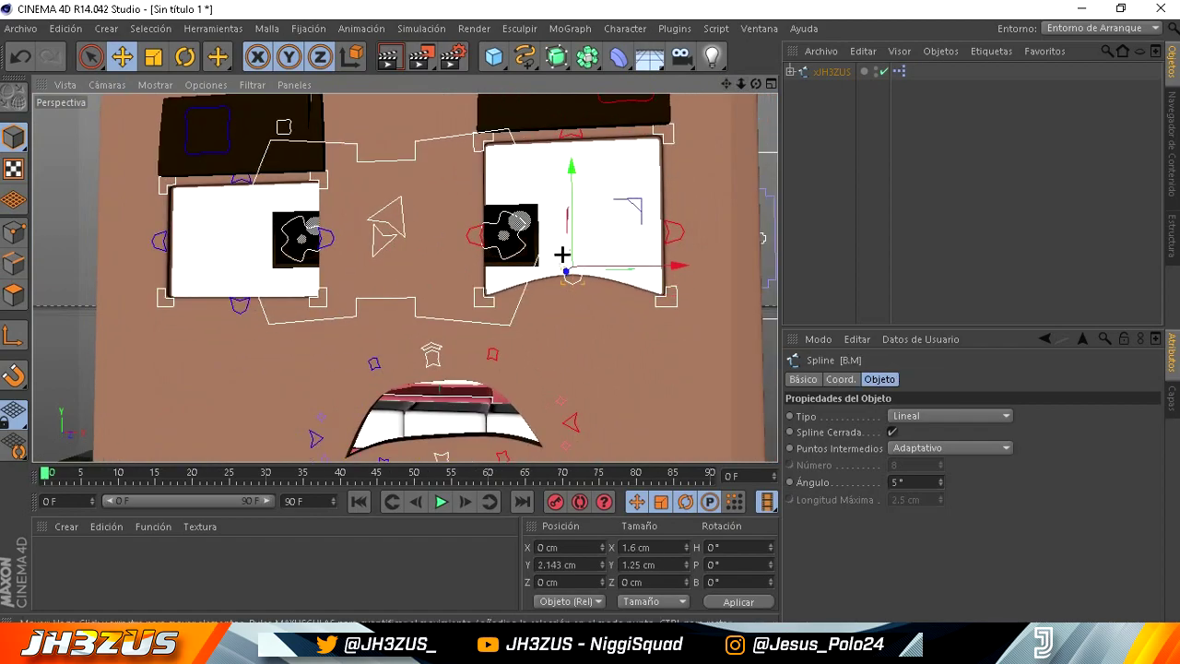
click(236, 296)
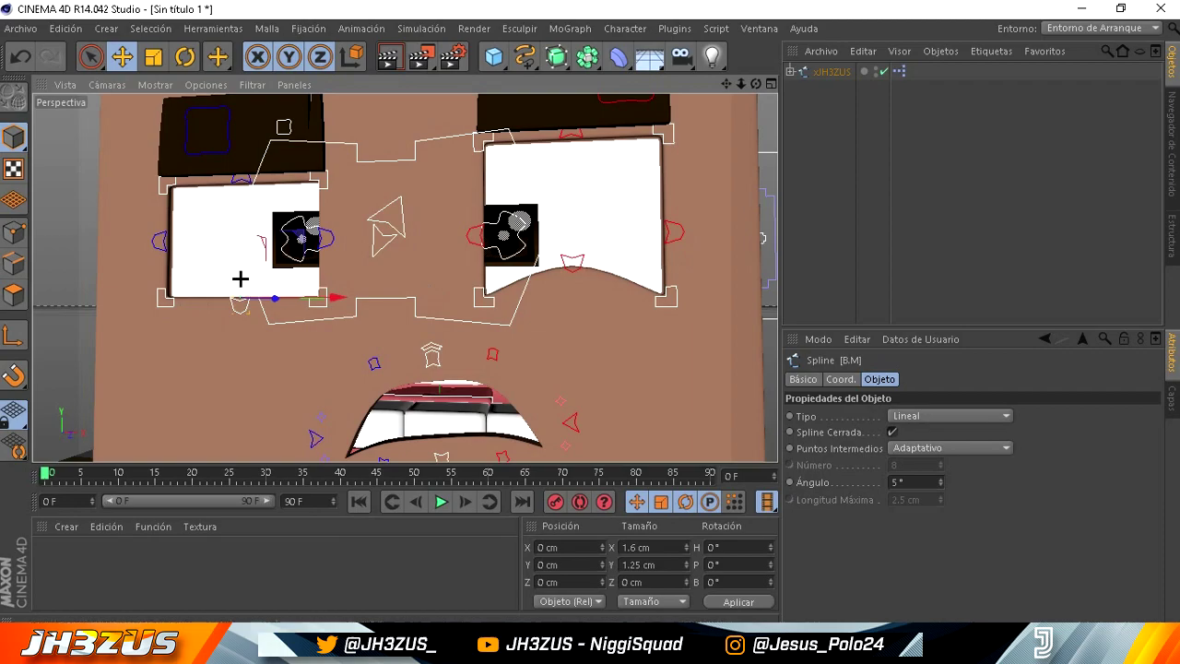
drag(240, 277, 242, 258)
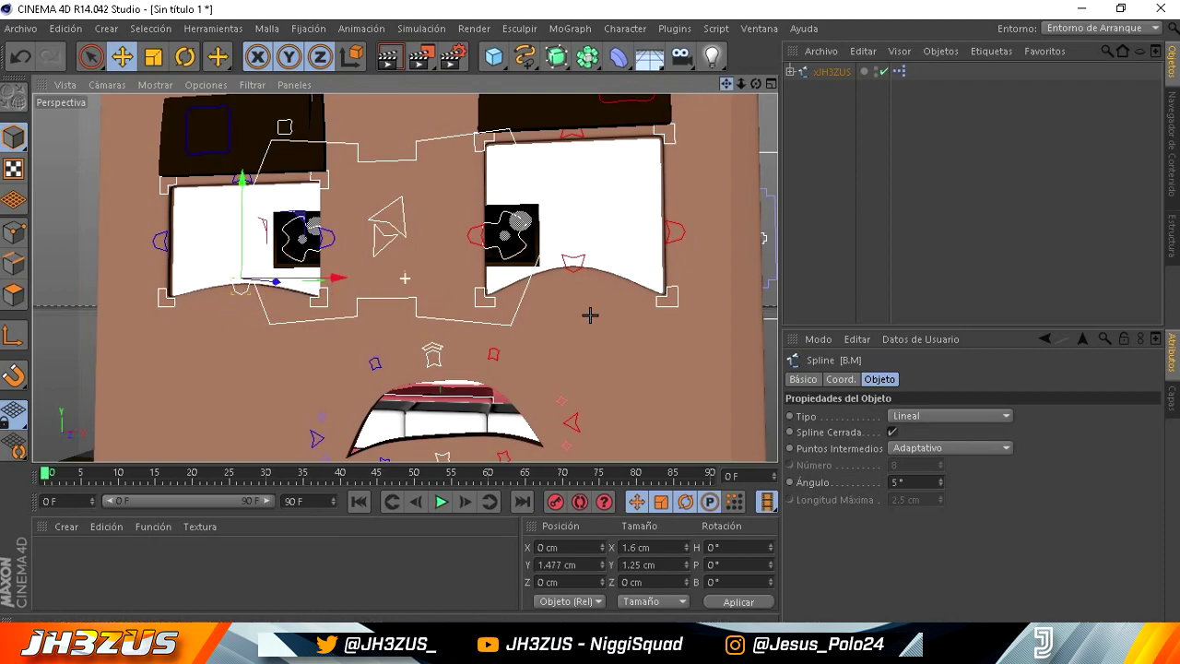
drag(719, 84, 590, 310)
click(689, 170)
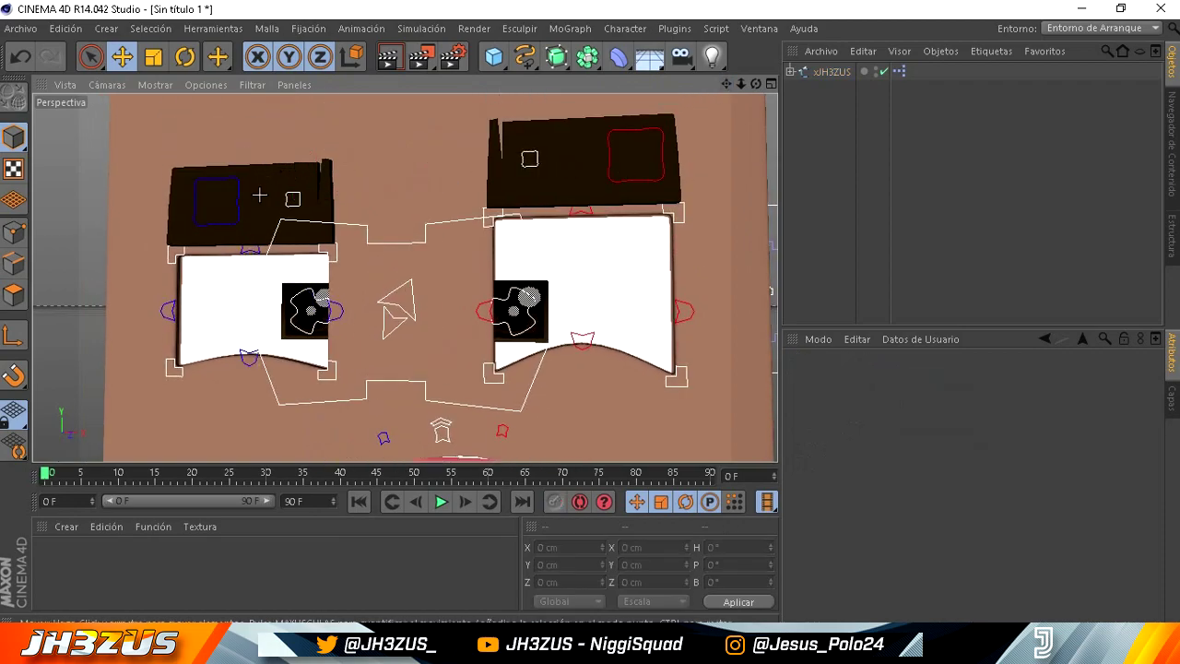
Raise and arch the right eyebrow and the top of the right eye.
click(291, 198)
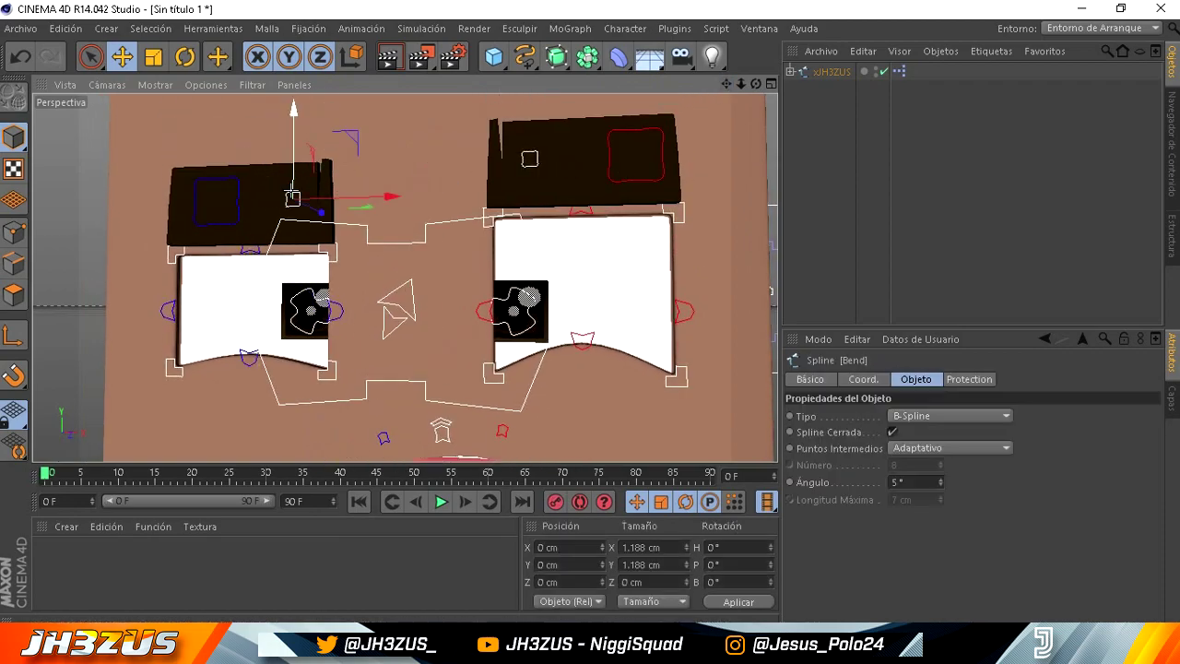
click(528, 157)
scroll(590, 315, down, 3)
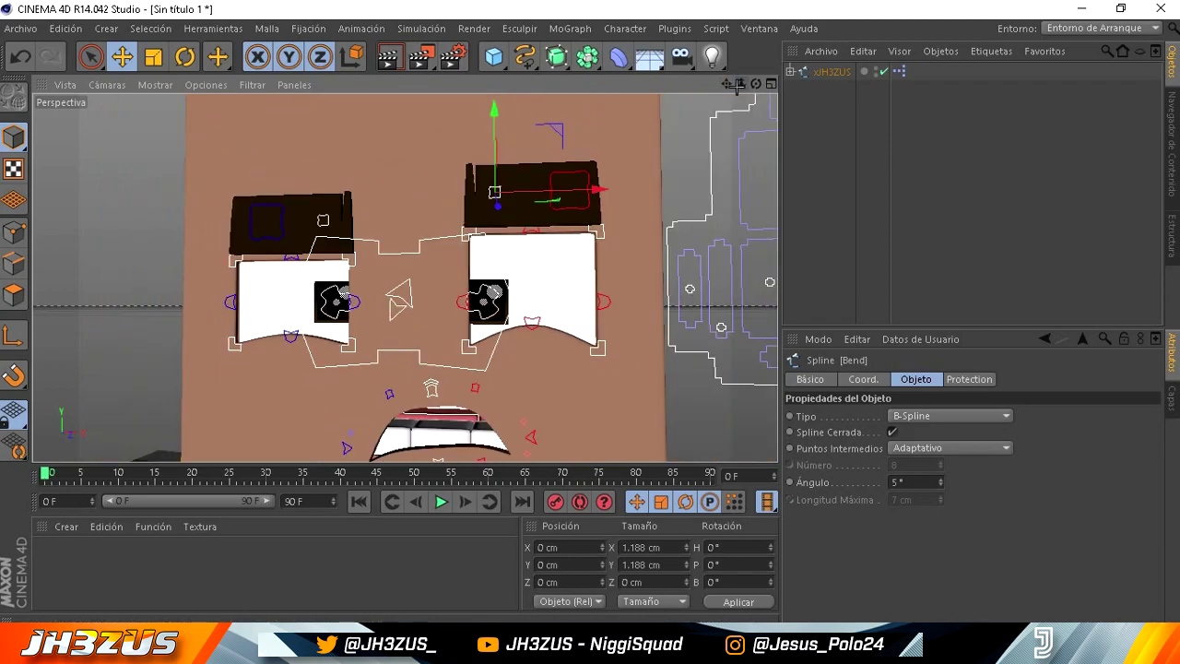
alt+middle_drag(618, 184, 498, 189)
click(498, 189)
mouse_move(497, 189)
mouse_down()
mouse_move(499, 157)
mouse_move(468, 106)
mouse_up()
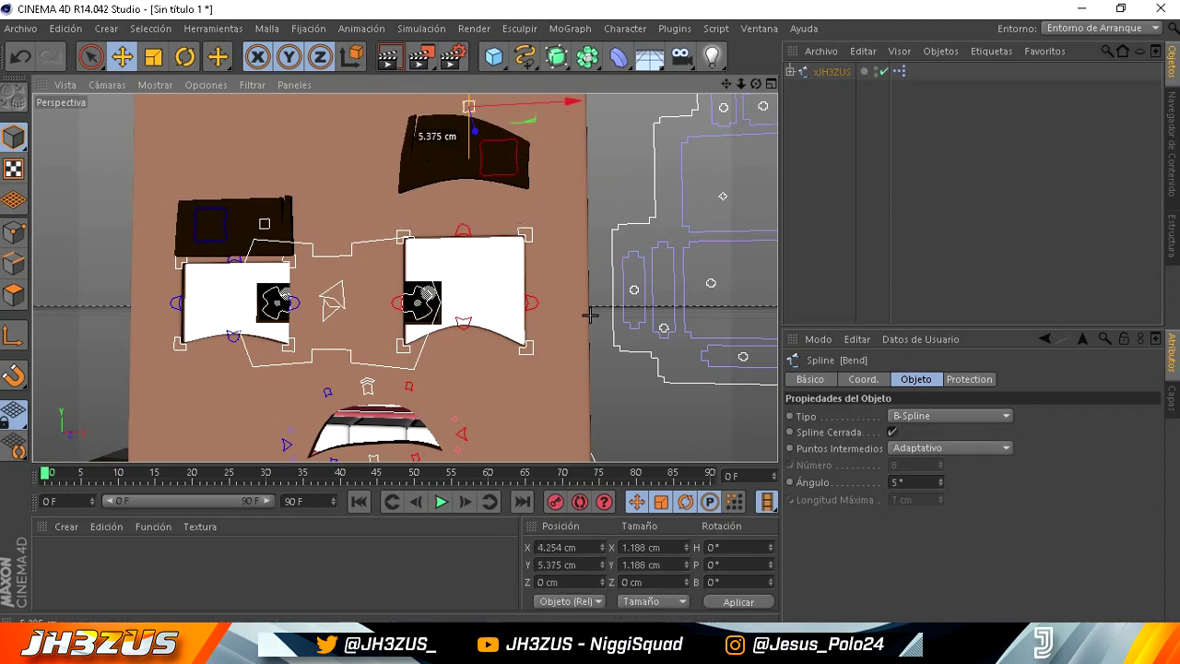
click(464, 232)
drag(461, 207, 463, 171)
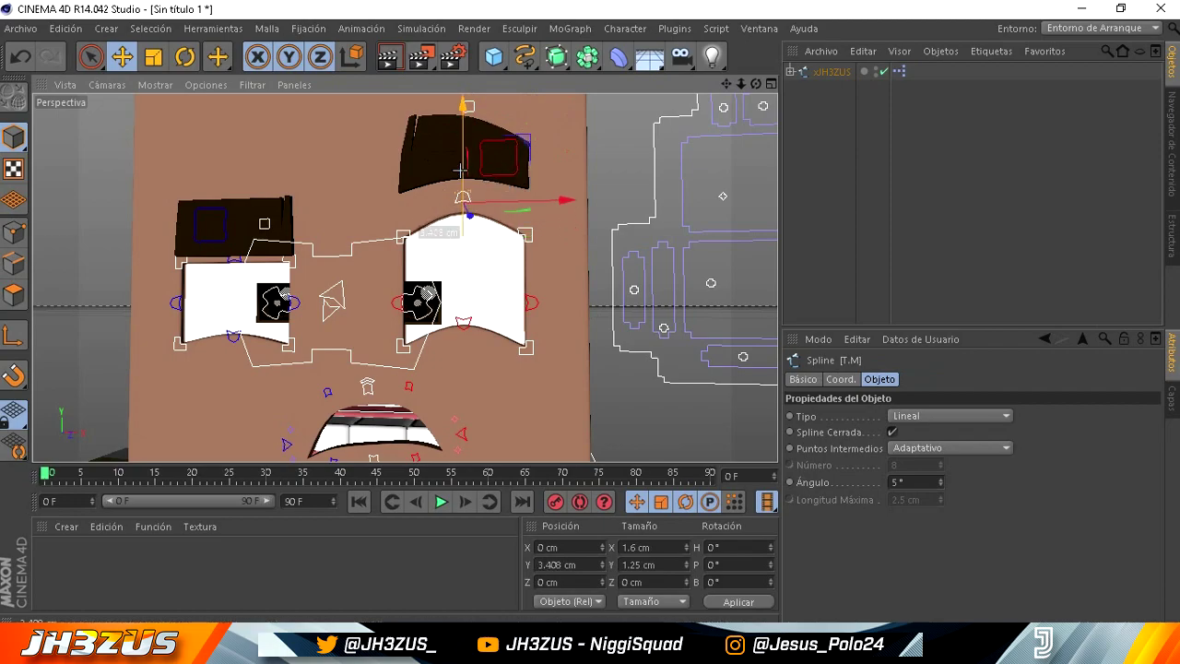
click(604, 165)
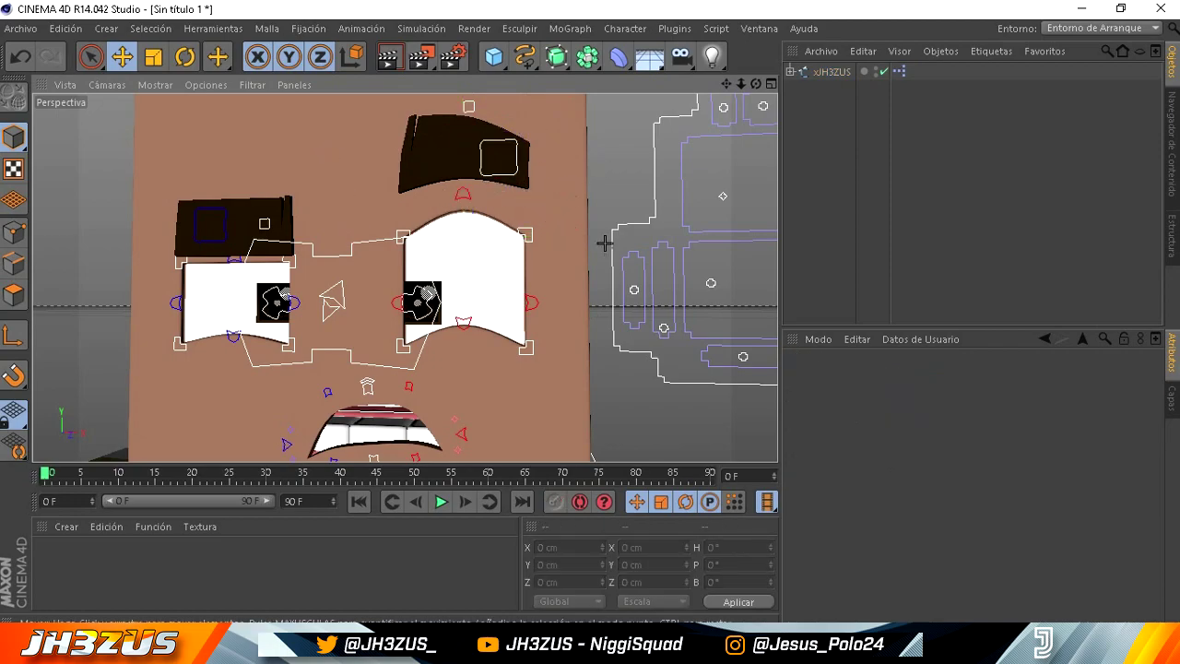
Move the left Eyebrow.Control down and left over its eye to Y -1.091 cm.
drag(755, 83, 595, 316)
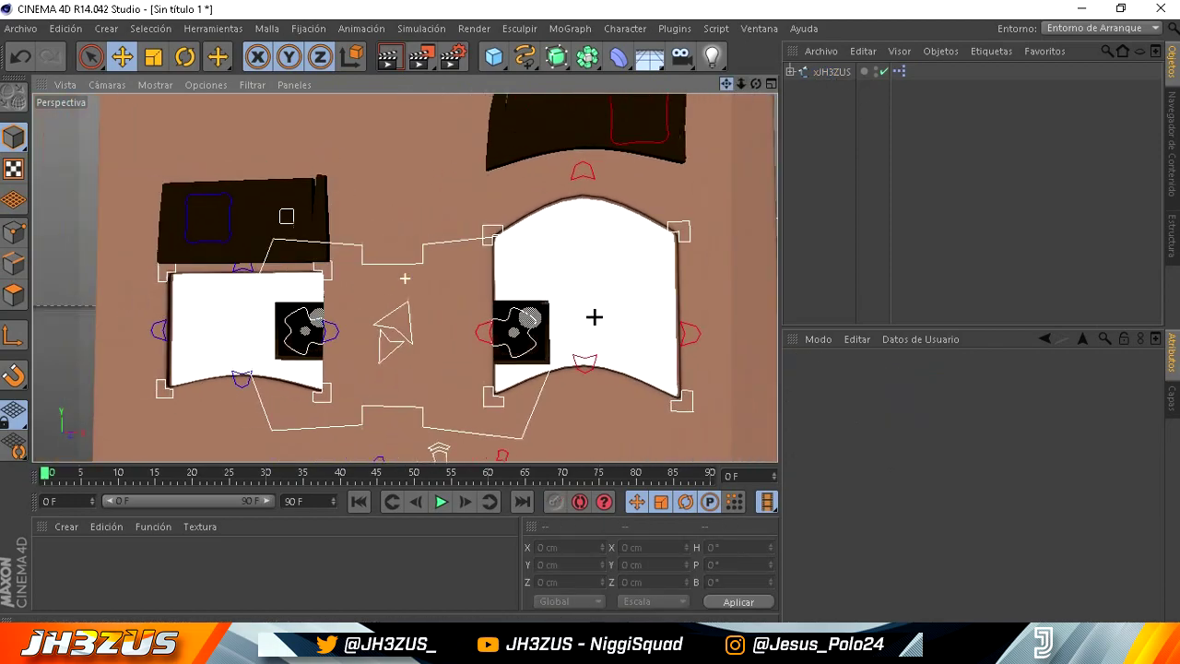
mouse_move(727, 84)
mouse_down()
mouse_move(313, 196)
mouse_move(240, 211)
mouse_move(211, 198)
mouse_up()
click(230, 194)
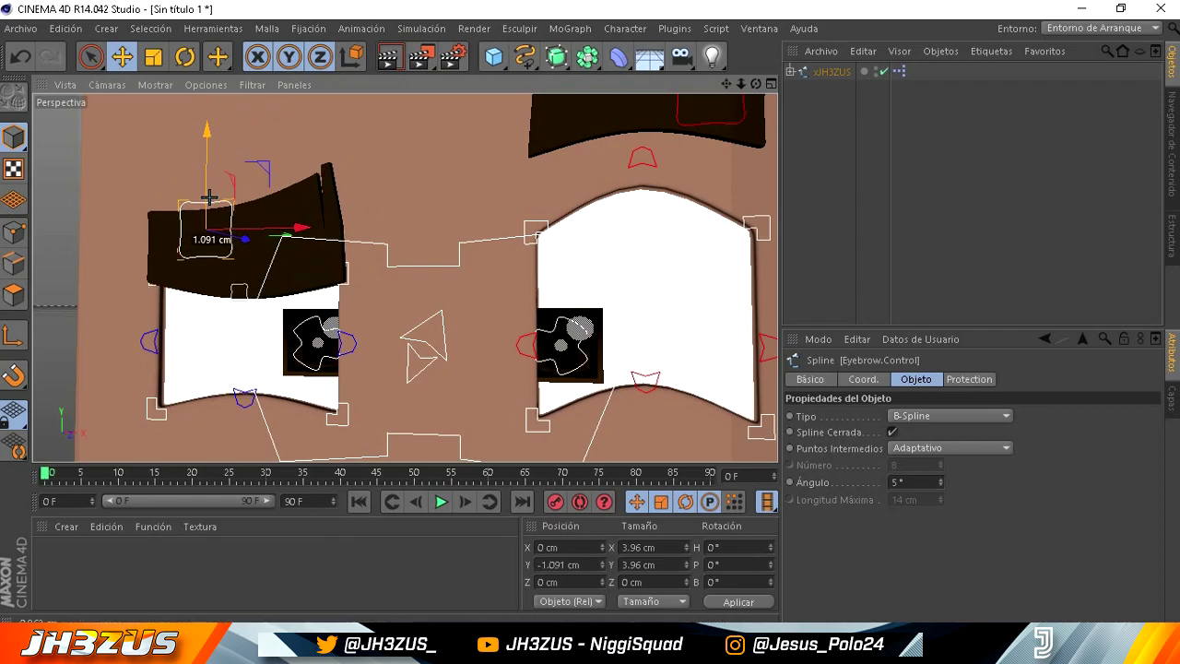
drag(277, 229, 265, 230)
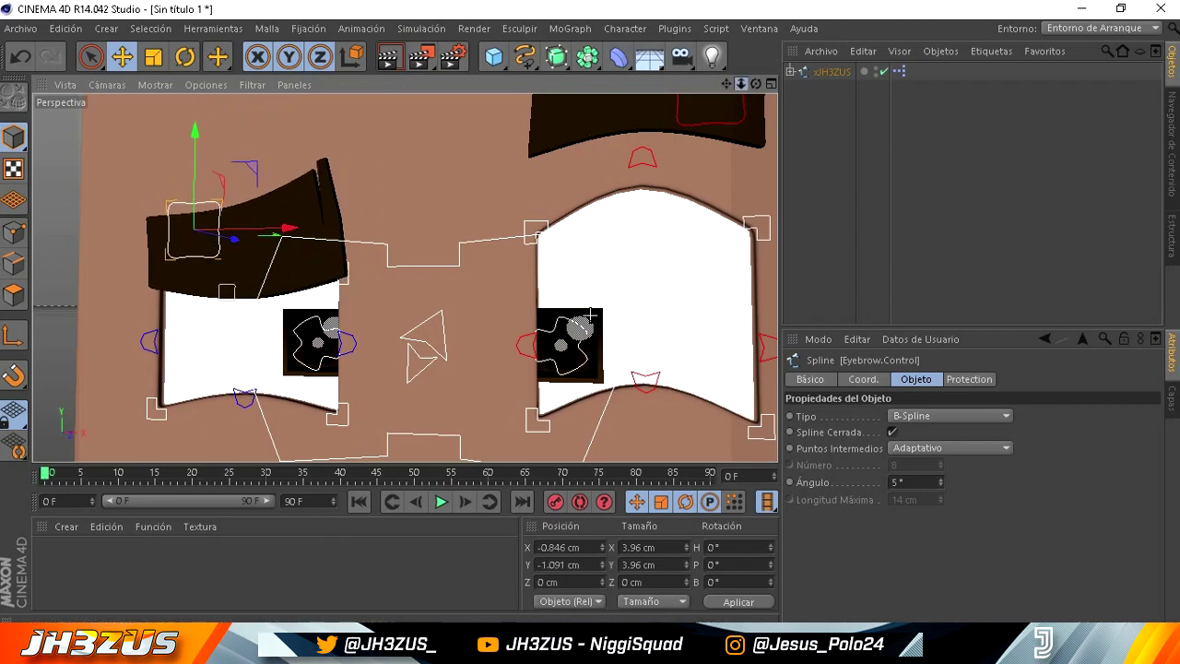
scroll(590, 315, down, 5)
scroll(645, 150, up, 3)
click(676, 120)
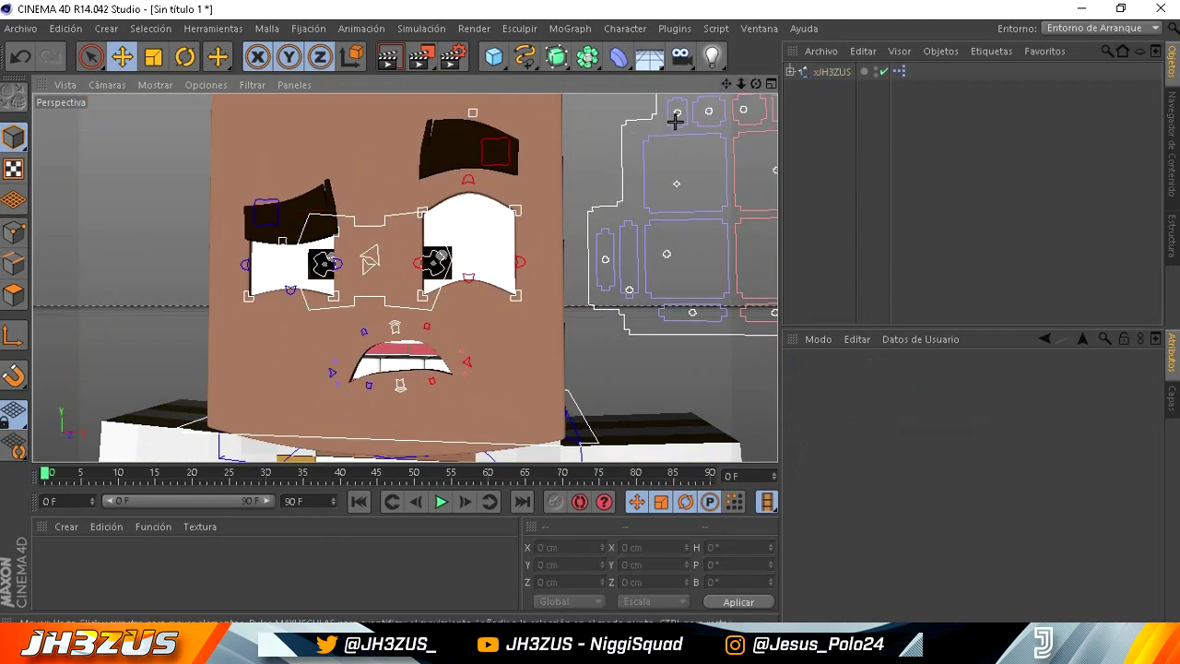
Move the pupil Control spline up and right so the eyes glance sideways.
drag(754, 83, 754, 83)
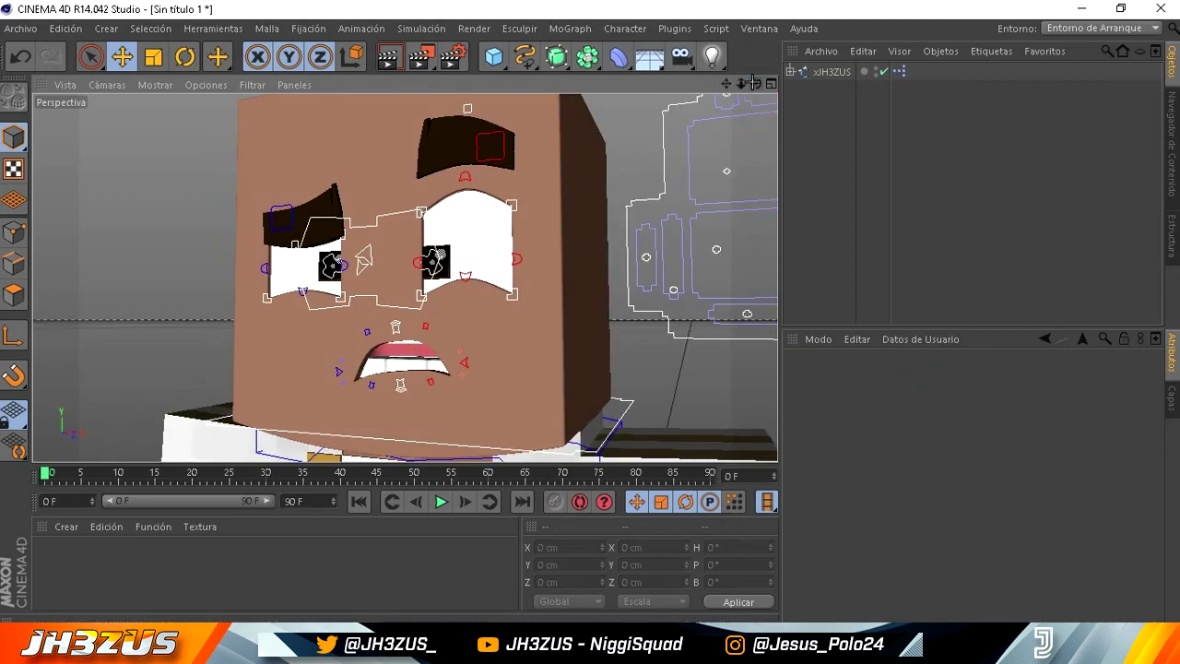
scroll(590, 316, down, 3)
scroll(590, 315, down, 1)
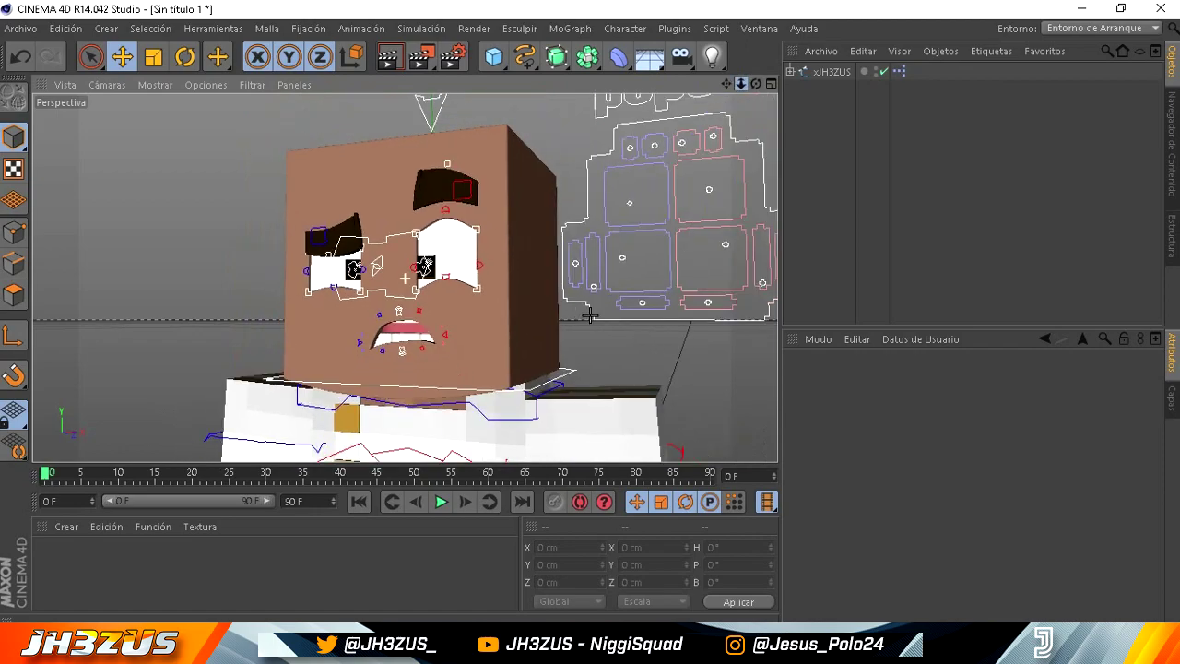
click(713, 183)
mouse_move(728, 188)
mouse_down()
mouse_move(721, 155)
mouse_move(740, 155)
mouse_move(743, 172)
mouse_up()
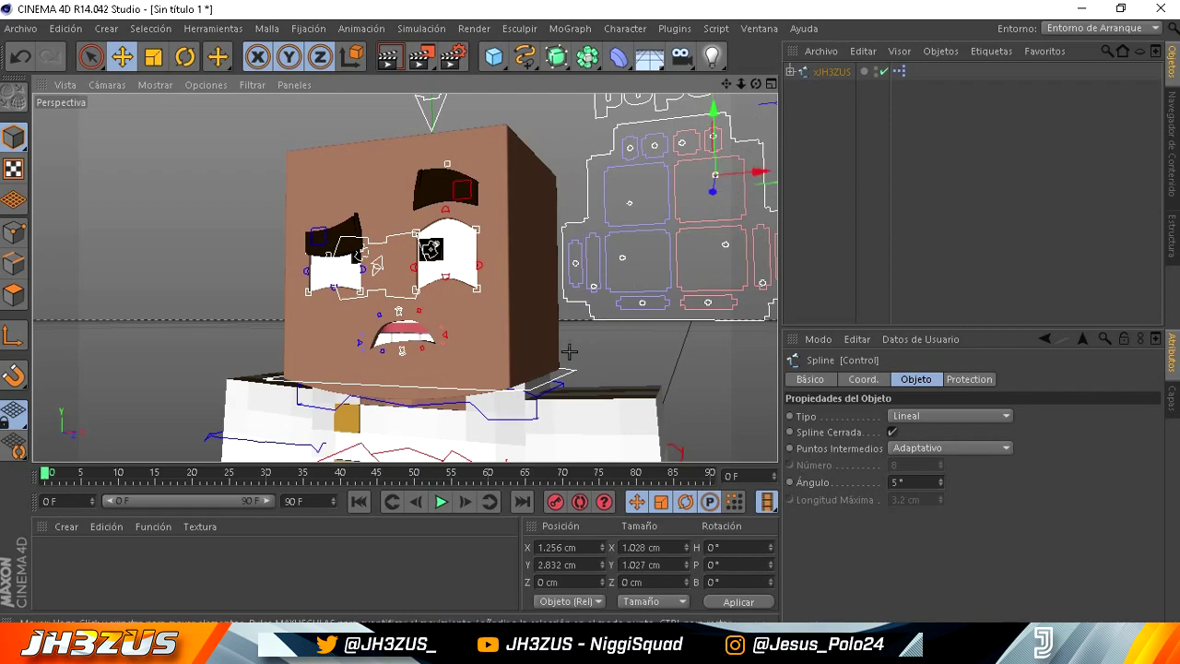
Try tilting the head cube with Rotate, then compare and undo back to the untilted pose.
click(479, 304)
click(185, 56)
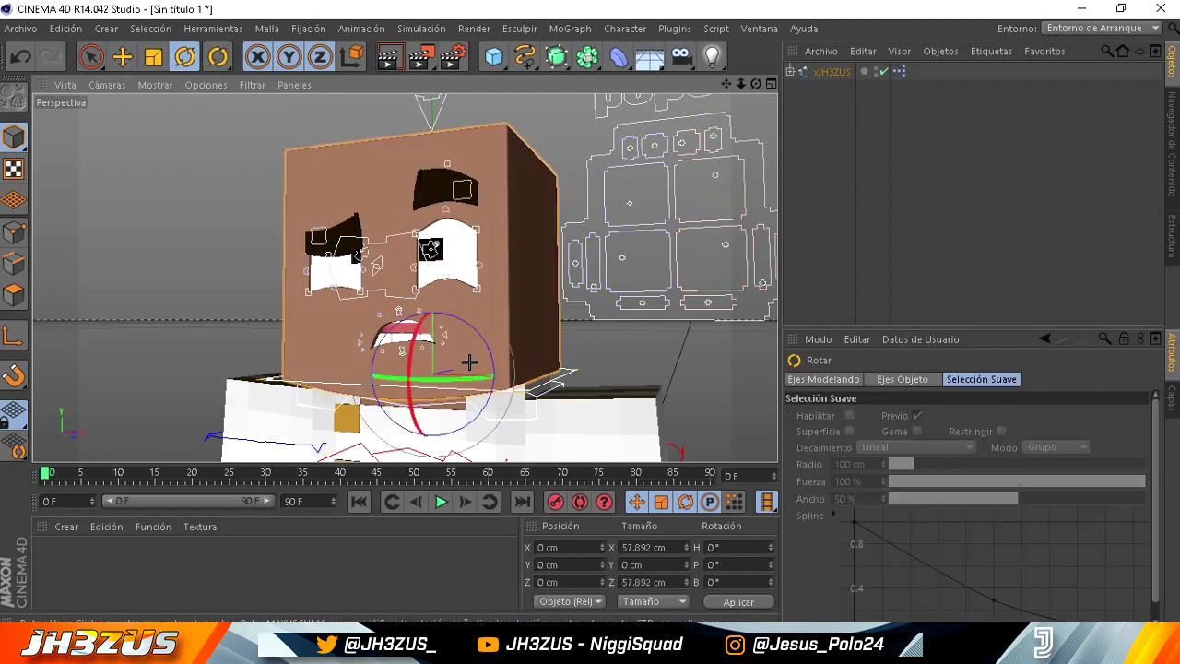
drag(452, 389, 472, 360)
click(181, 218)
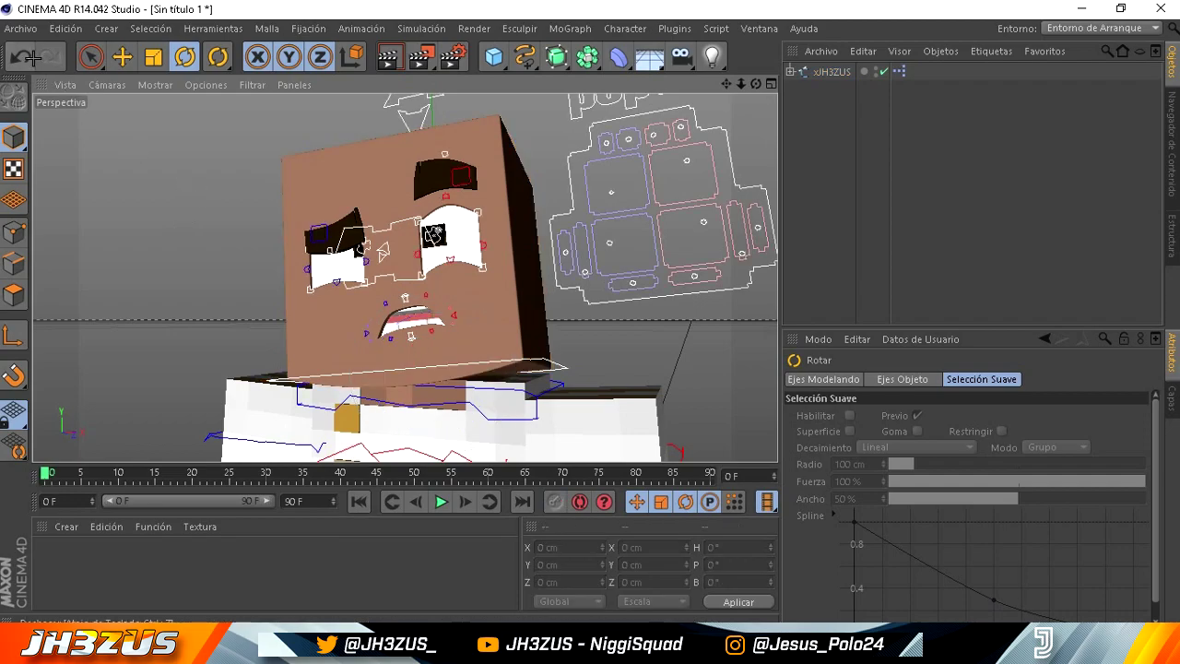
key(ctrl+z)
key(ctrl+y)
key(ctrl+z)
key(ctrl+y)
key(e)
scroll(387, 249, up, 5)
Slide the left eyebrow's bend control to 6.154 cm and tilt the left eyebrow down.
click(258, 230)
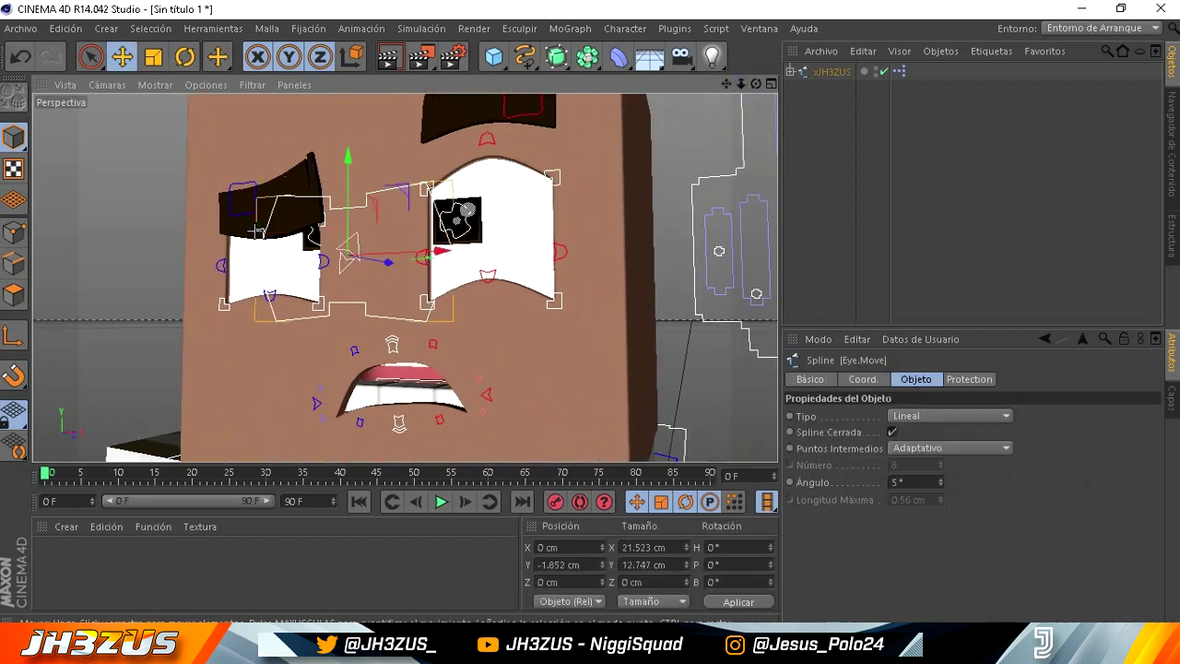
drag(762, 83, 590, 315)
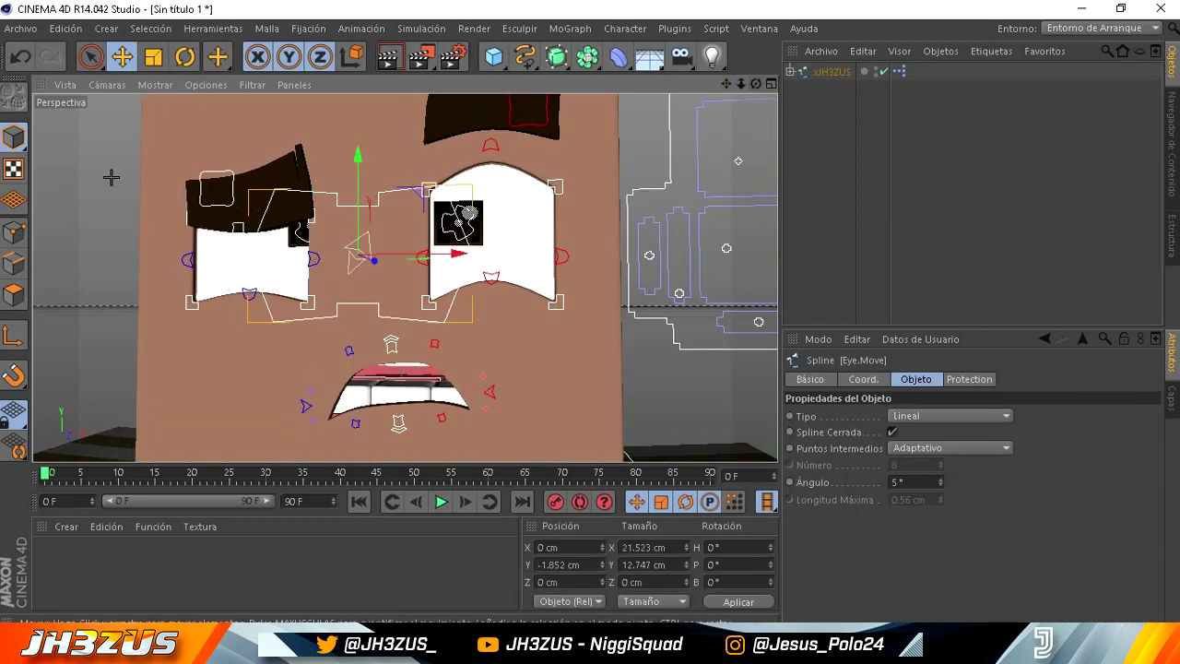
click(247, 222)
mouse_move(240, 214)
mouse_down()
mouse_move(334, 212)
mouse_move(367, 151)
mouse_up()
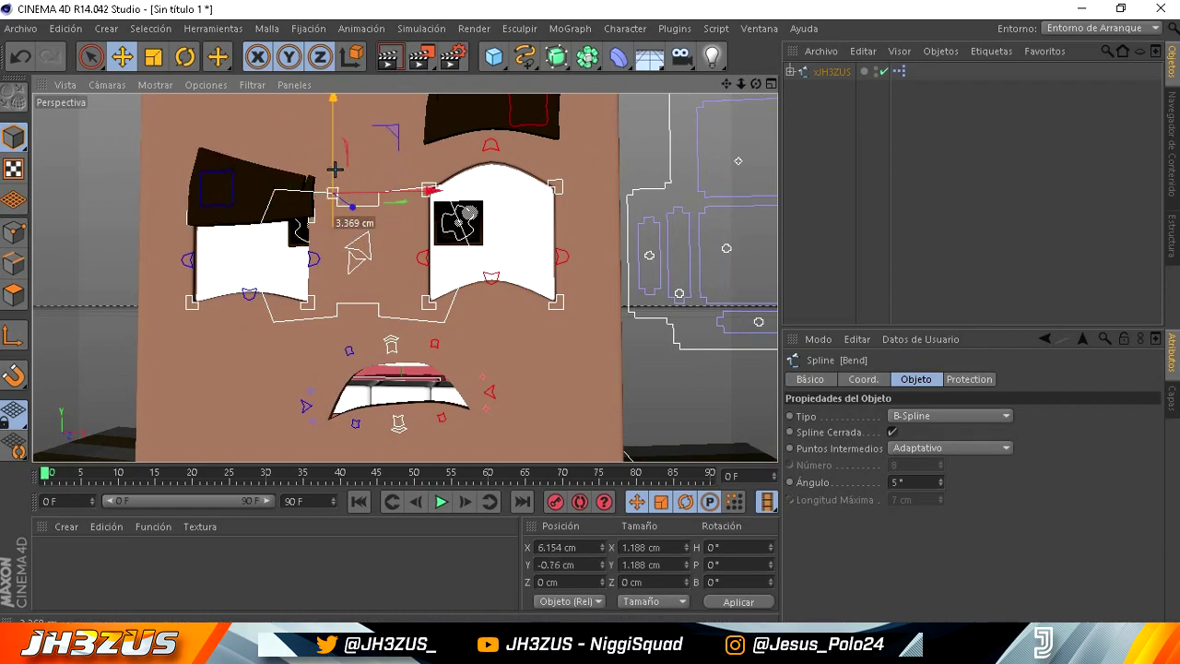
click(232, 177)
mouse_move(232, 177)
mouse_down()
mouse_move(255, 172)
mouse_move(254, 190)
mouse_up()
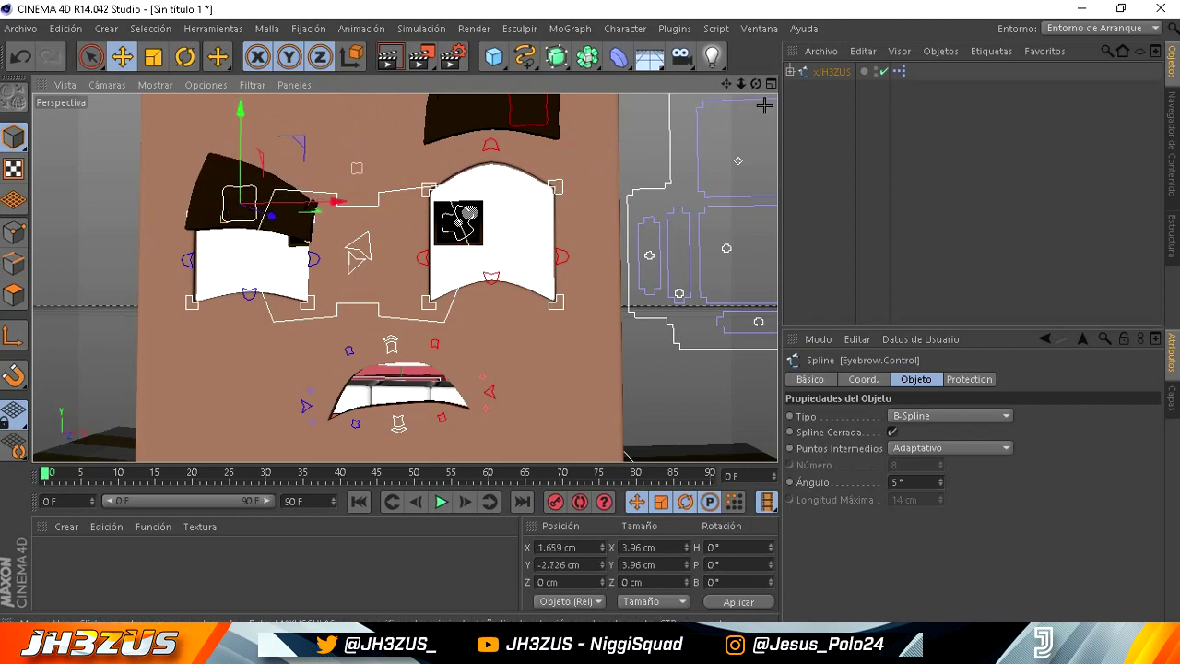
drag(742, 85, 716, 130)
Recentre the pupils by setting the pupil Control's Position X and Y to 0 cm.
click(737, 167)
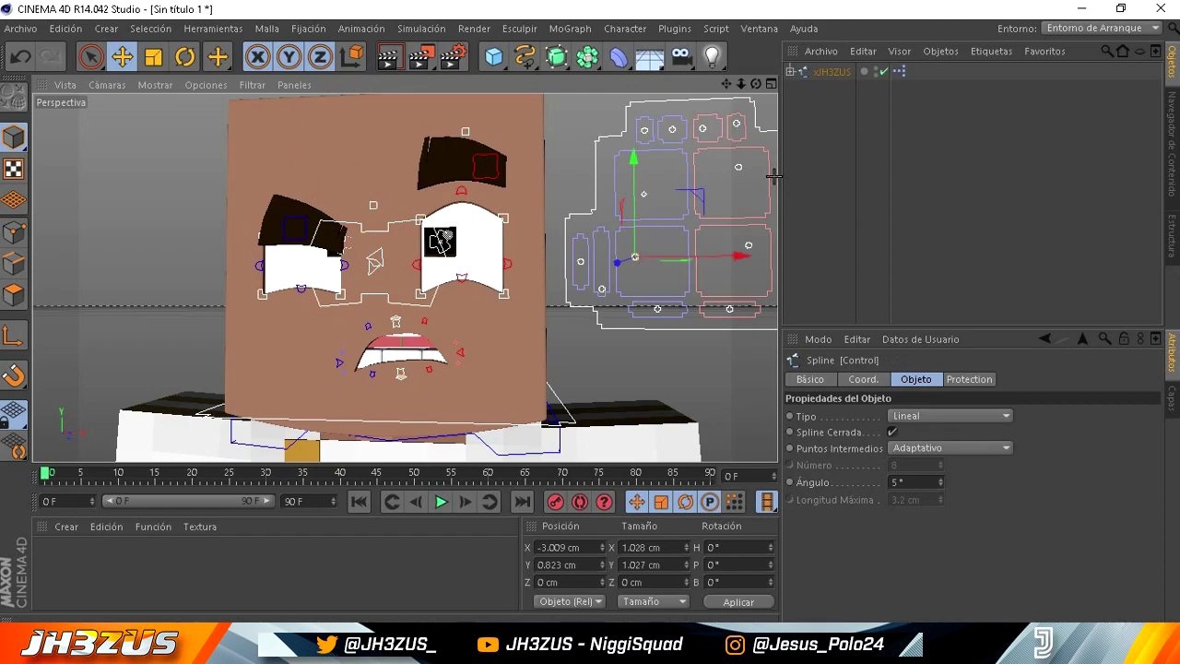
double_click(582, 548)
text(0)
key(Return)
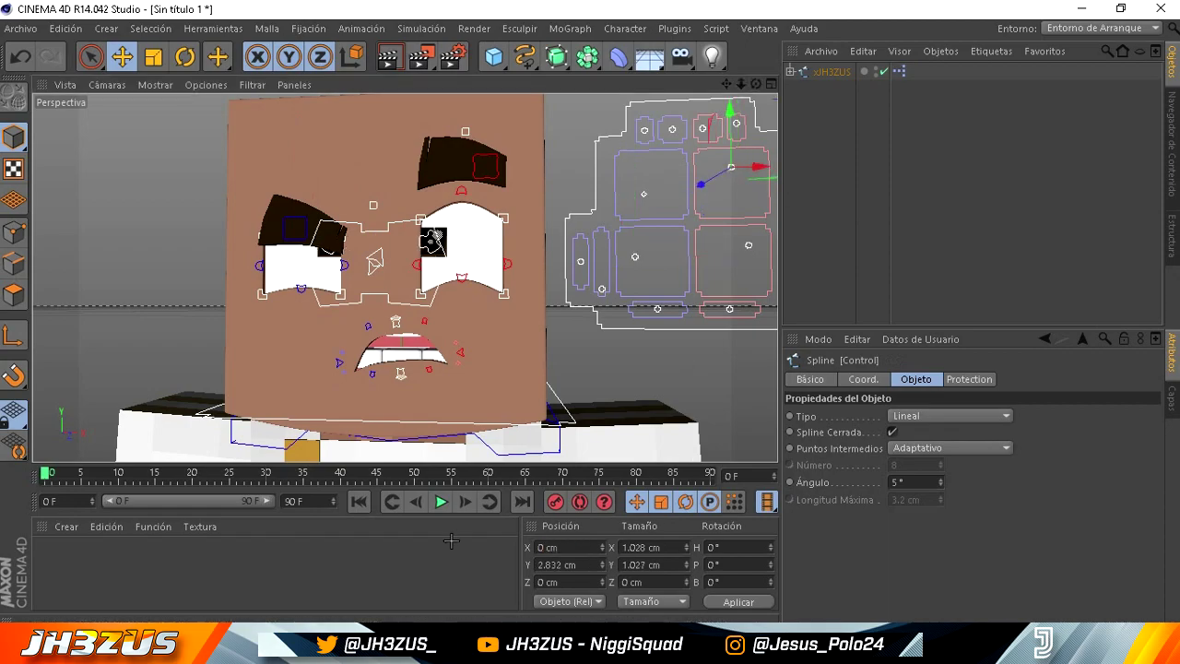
text(0)
key(Return)
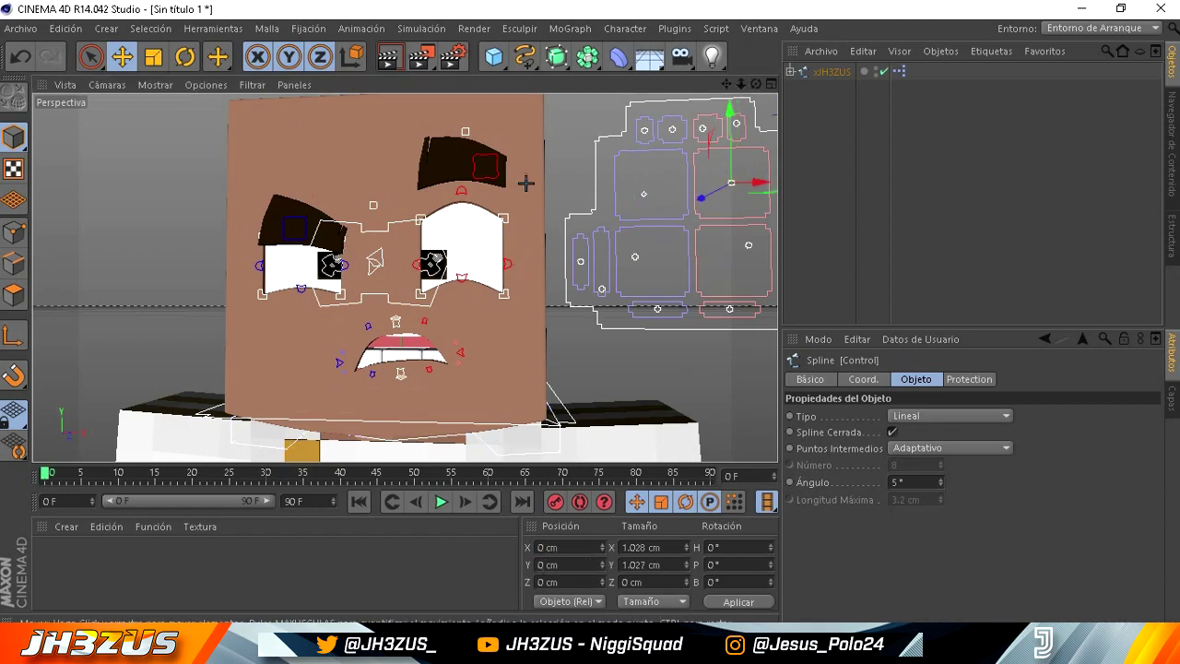
Reposition the right eyebrow's bend and Eyebrow.Control splines.
click(463, 127)
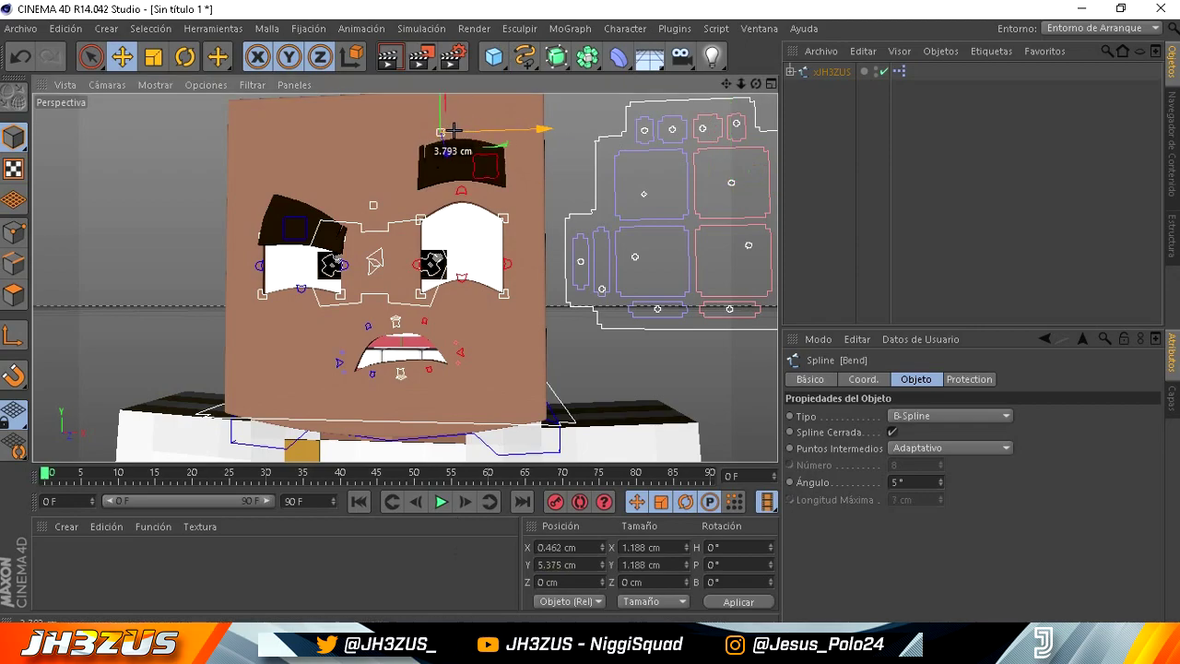
click(485, 166)
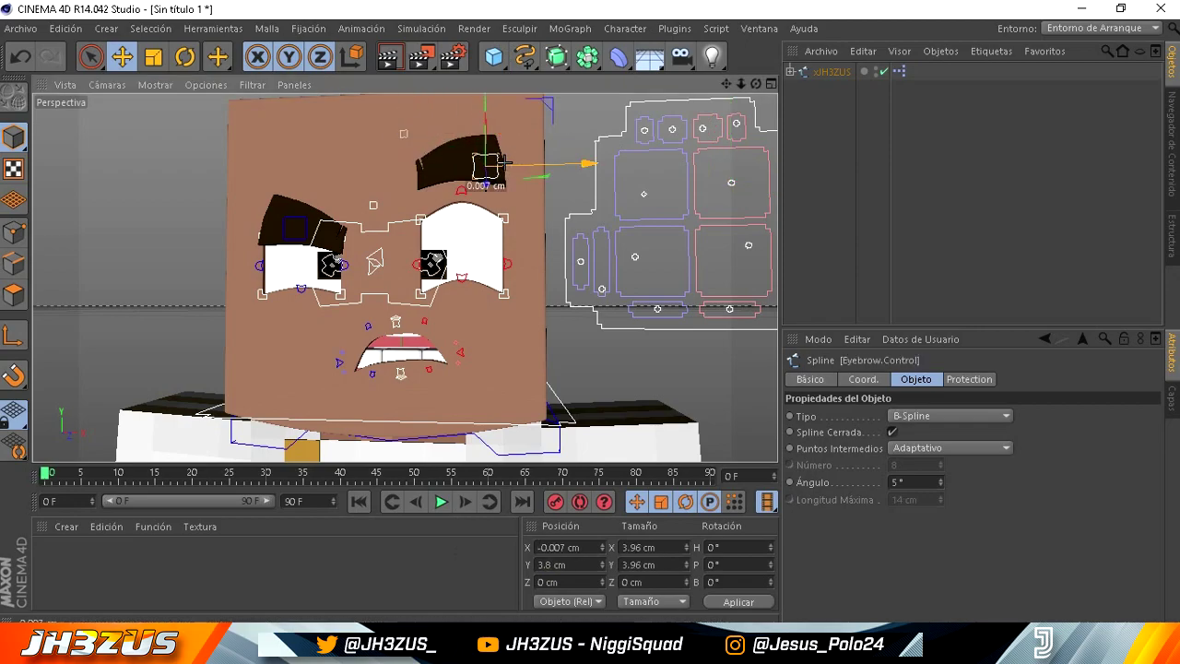
alt+drag(489, 166, 682, 166)
Raise both mouth corner controls together into a wide smile.
click(534, 295)
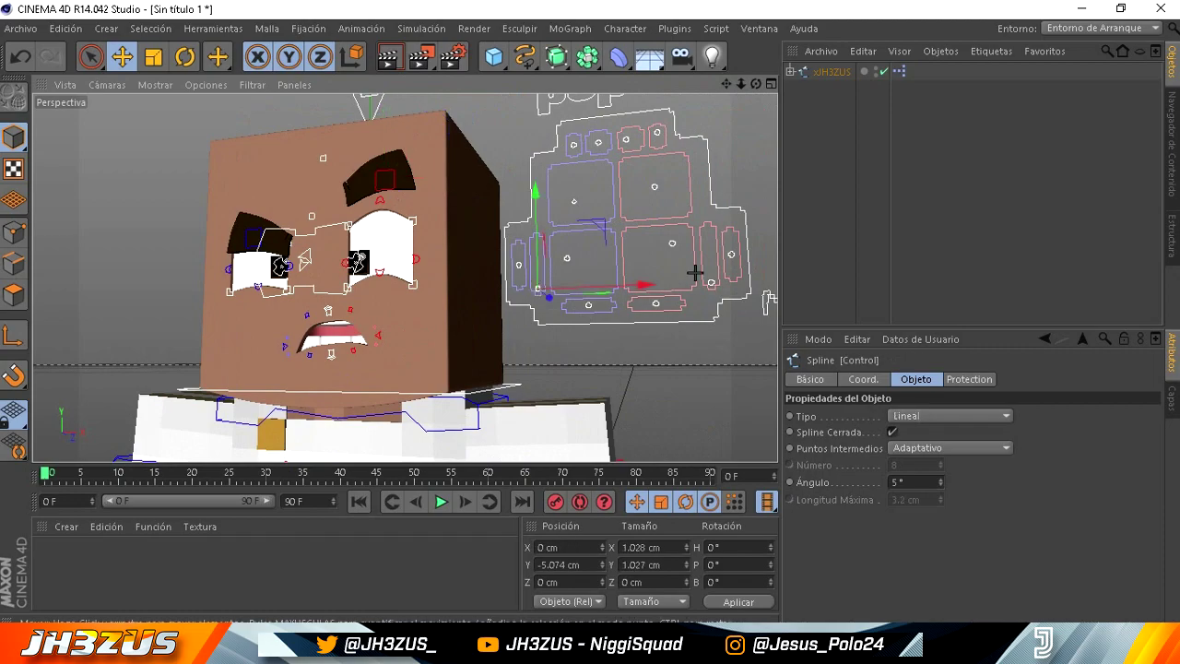
shift+click(705, 274)
drag(620, 260, 616, 173)
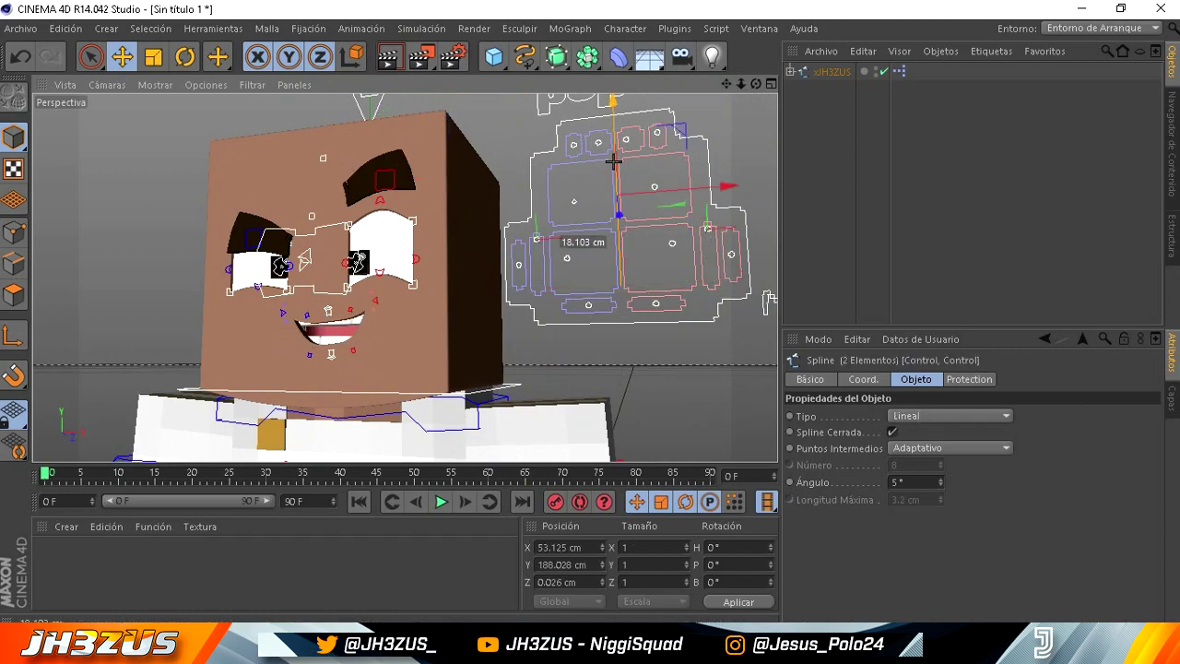
click(590, 315)
alt+drag(590, 315, 596, 311)
Pull the eyebrow control down and sharpen the eyebrow arch into a slanted brow.
click(664, 109)
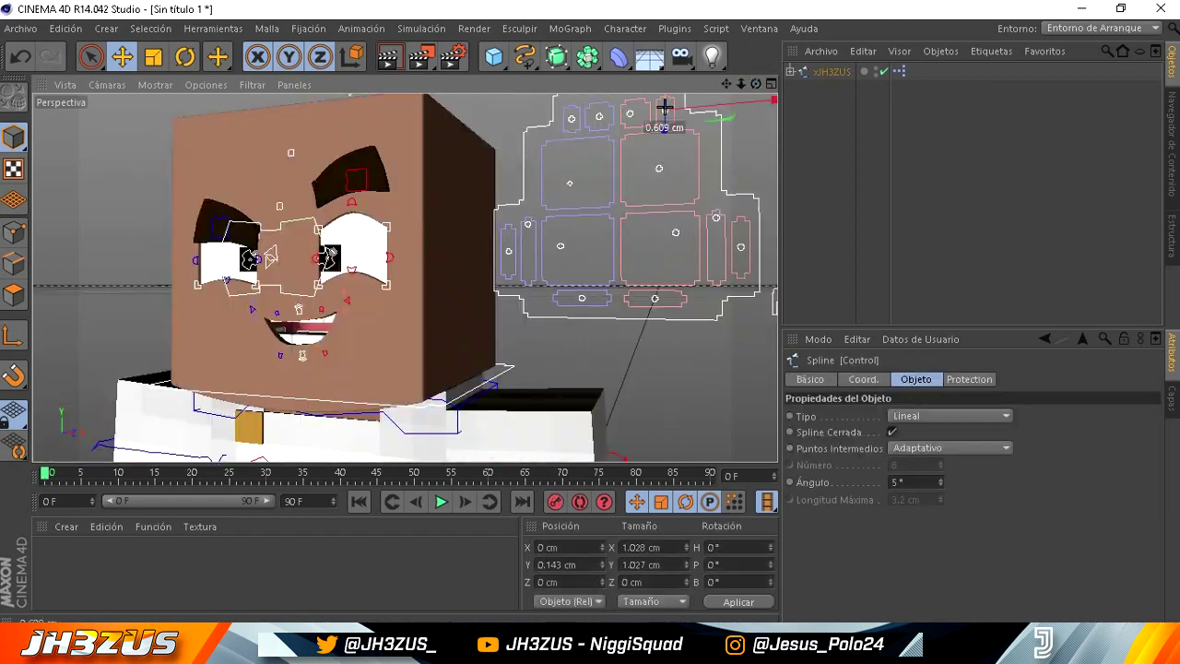
drag(664, 109, 664, 106)
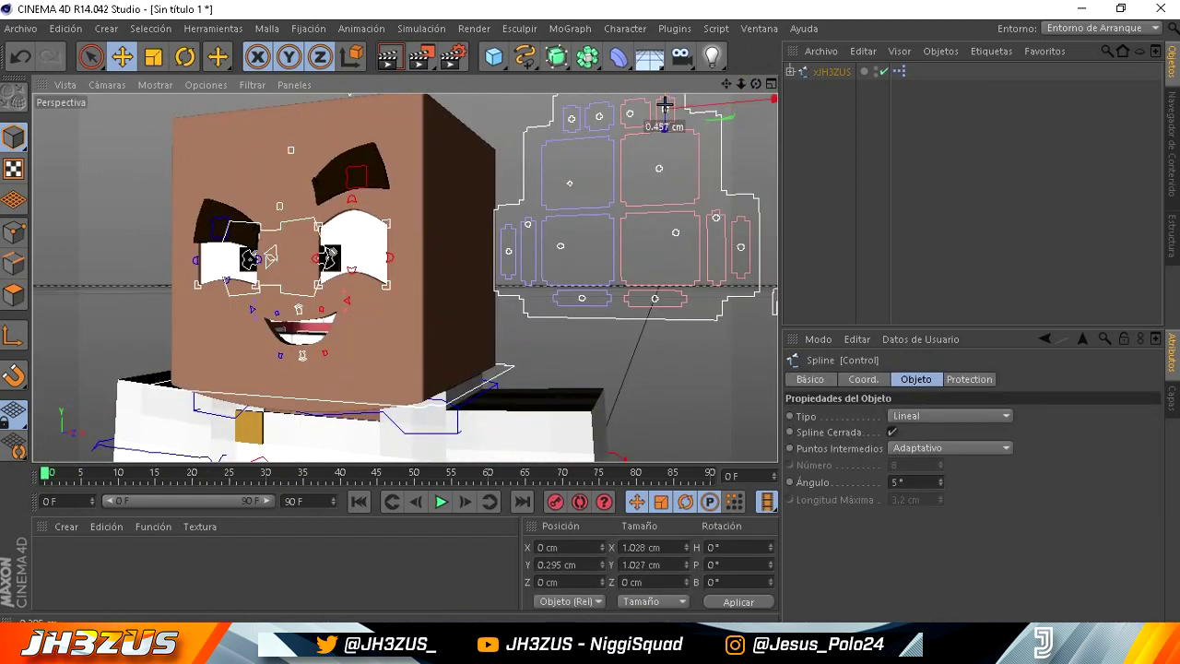
click(356, 179)
drag(356, 179, 359, 200)
drag(666, 110, 664, 107)
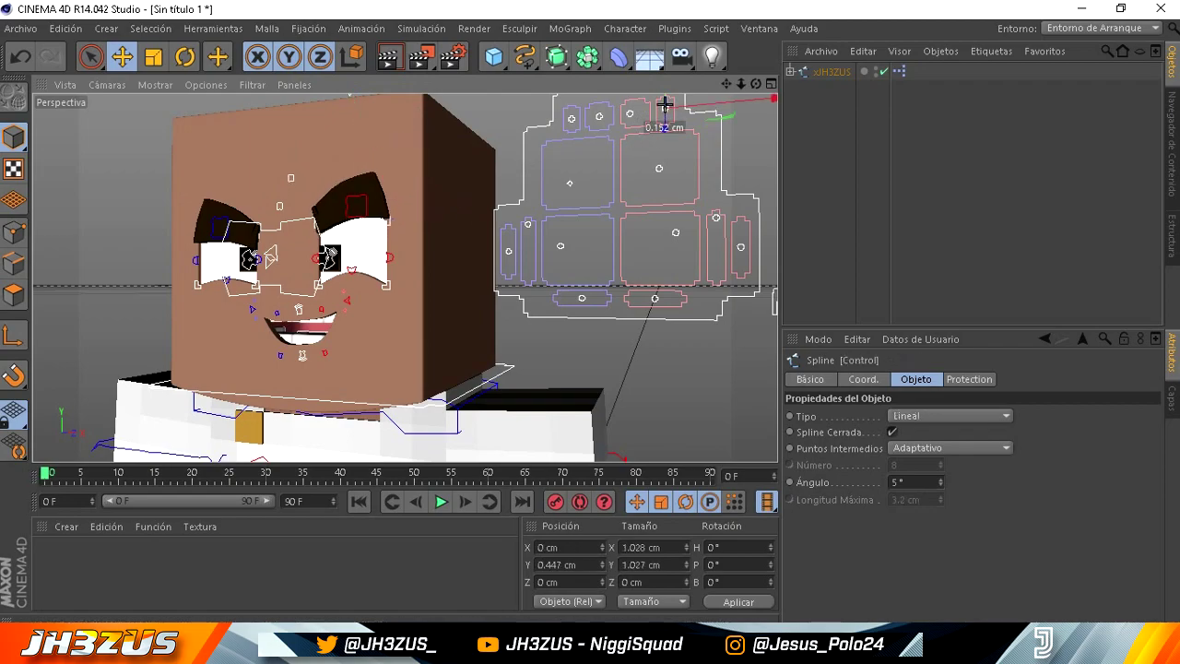
click(655, 147)
Adjust two mouth control splines to refine the wide toothy grin.
drag(756, 85, 590, 315)
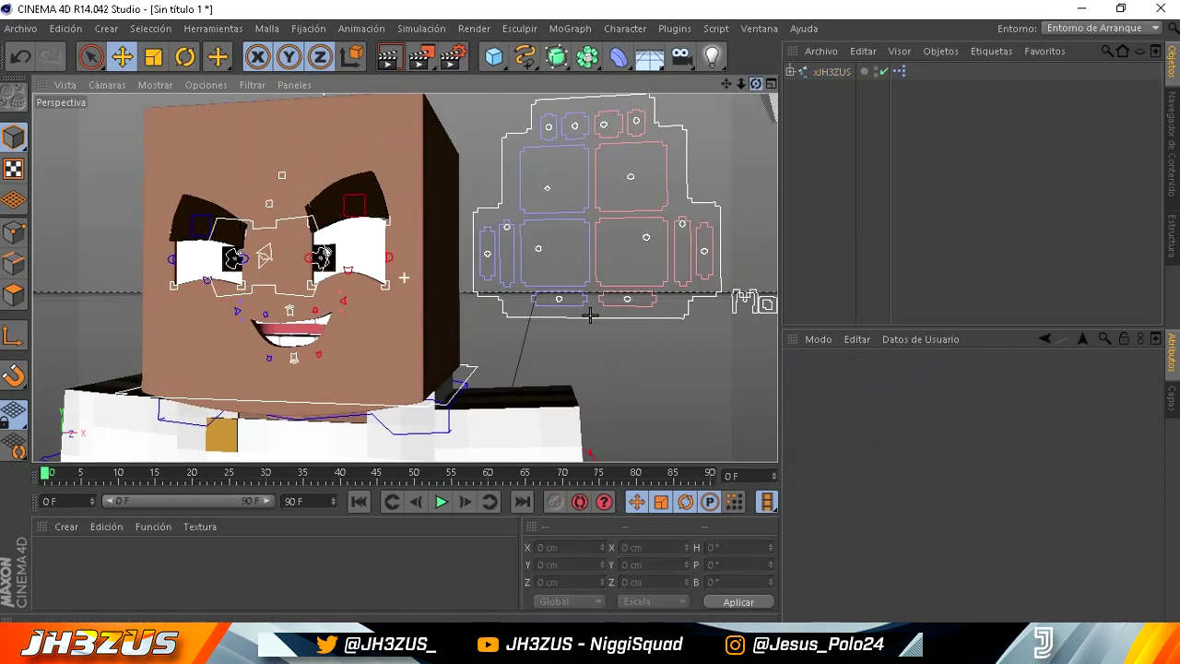
drag(727, 84, 738, 85)
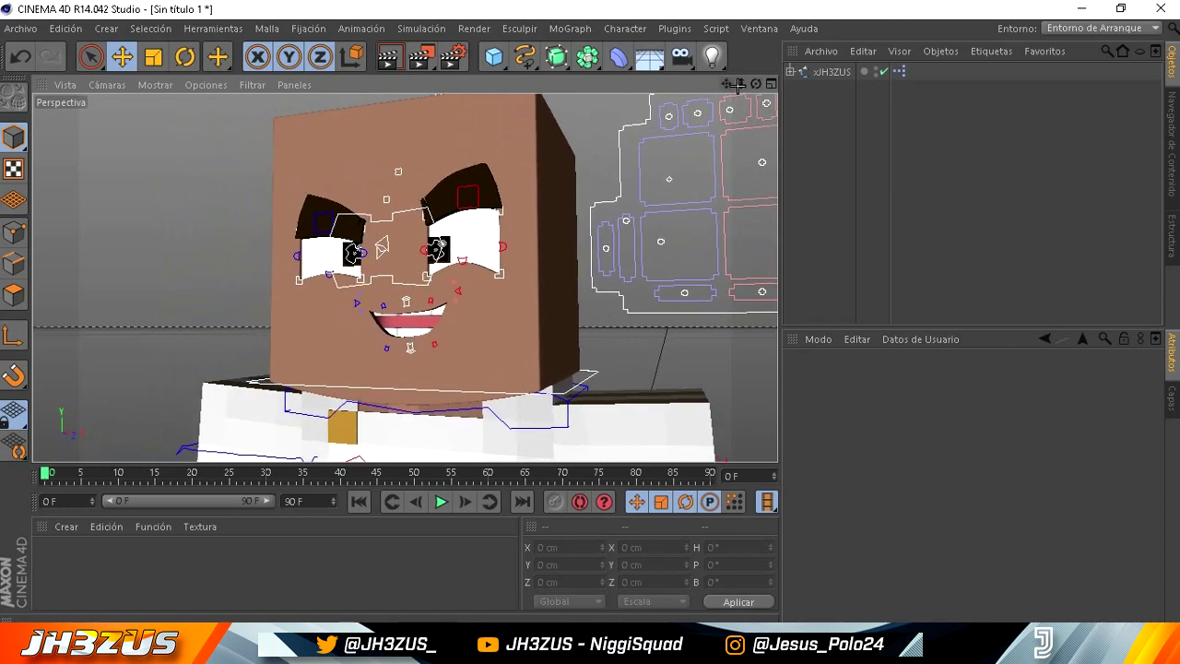
alt+drag(590, 315, 590, 315)
drag(733, 84, 720, 114)
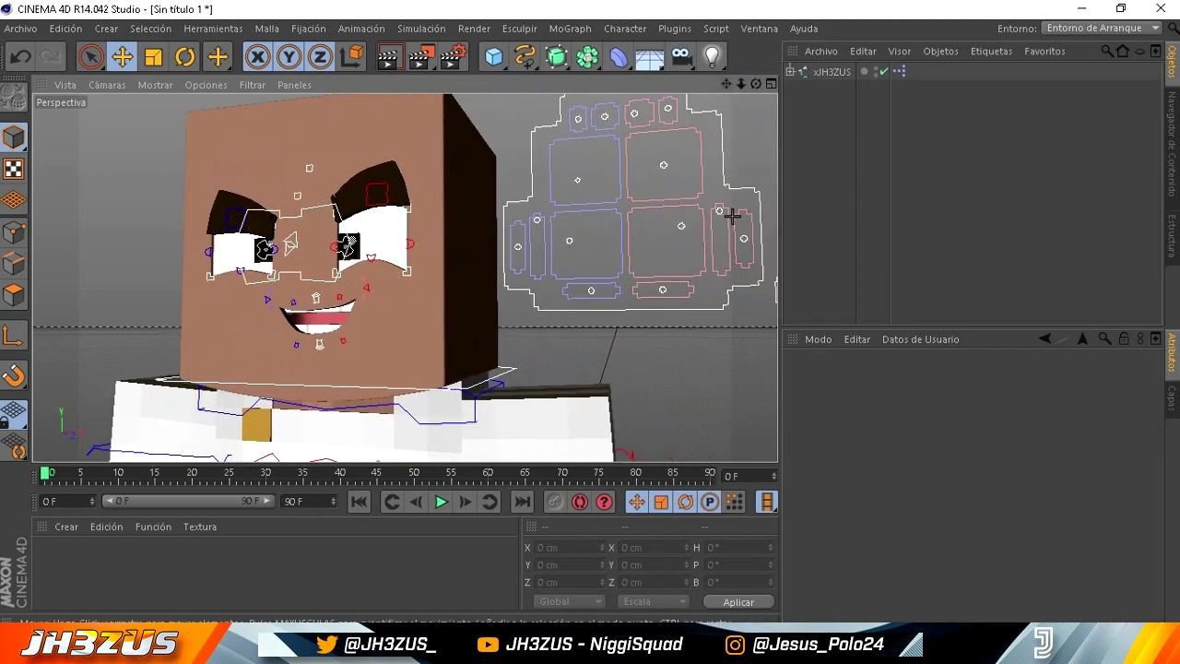
click(743, 242)
drag(745, 242, 738, 218)
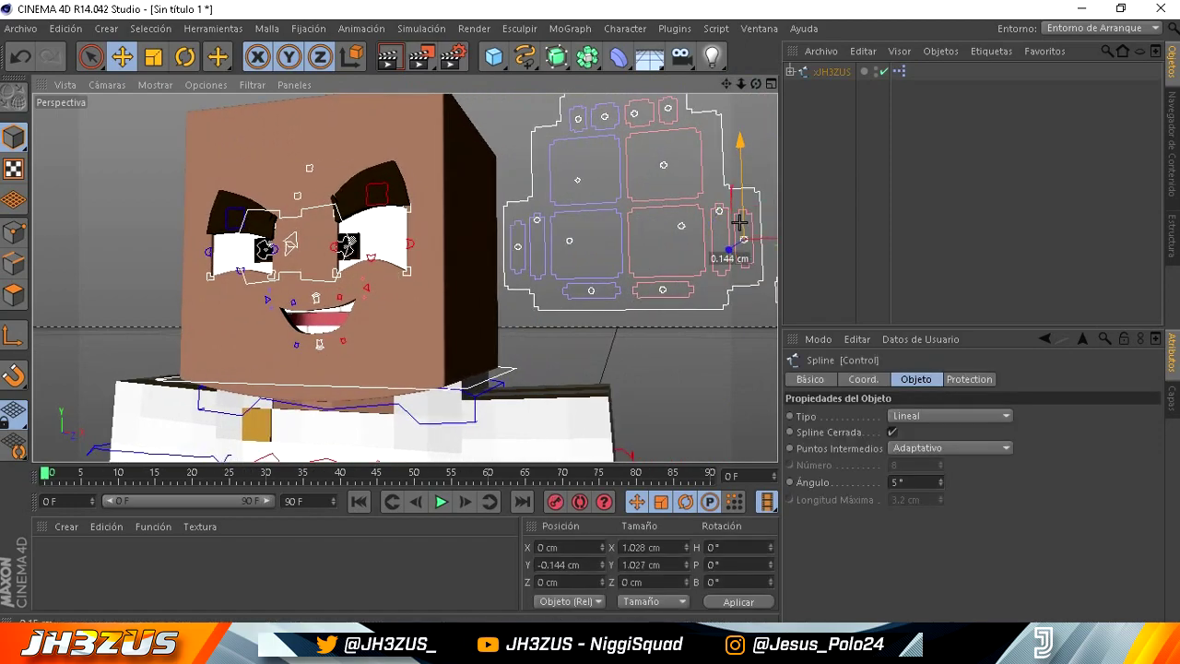
click(518, 247)
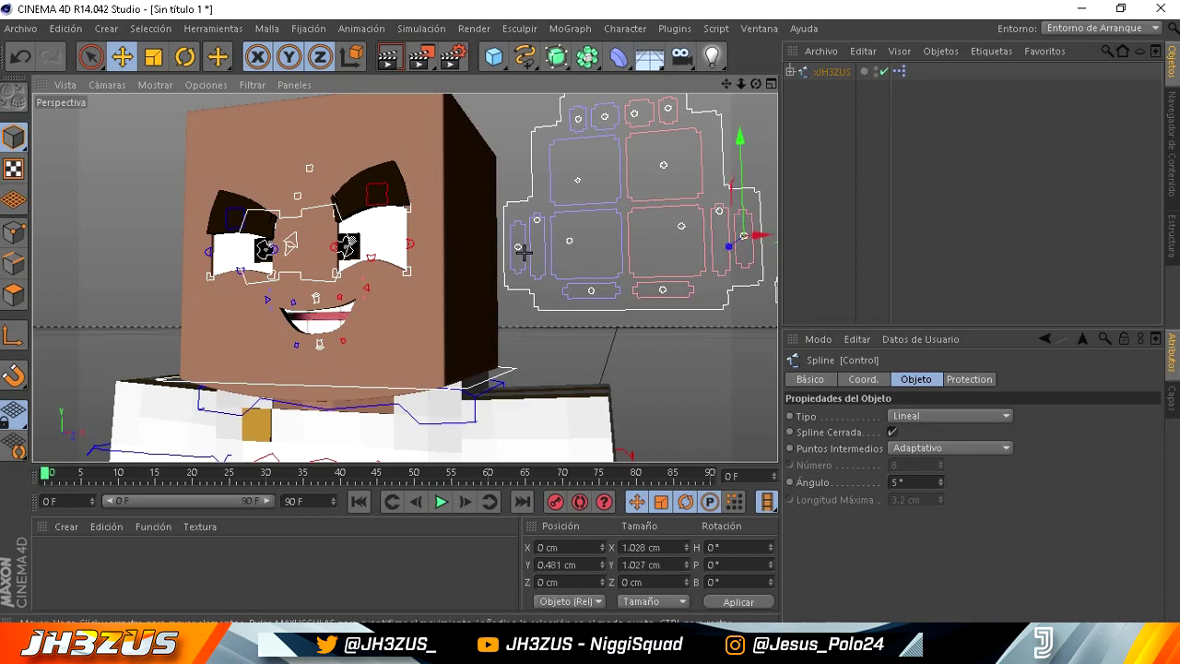
drag(518, 247, 518, 232)
click(367, 161)
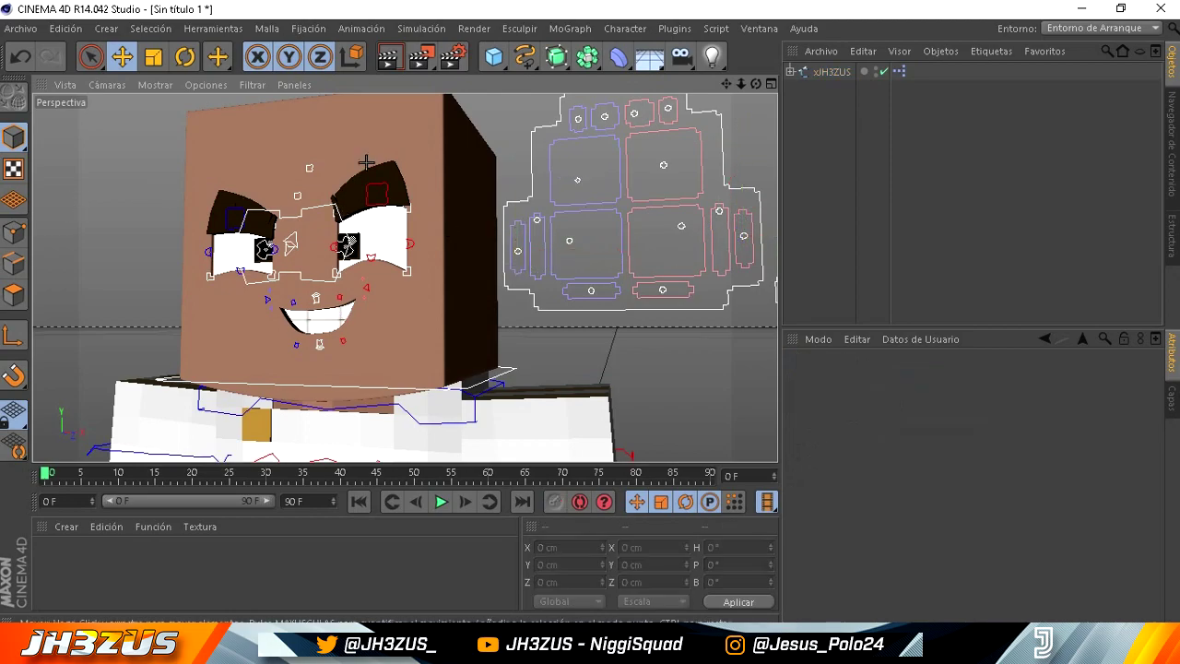
mouse_move(756, 84)
mouse_down()
mouse_move(590, 316)
mouse_move(753, 84)
mouse_up()
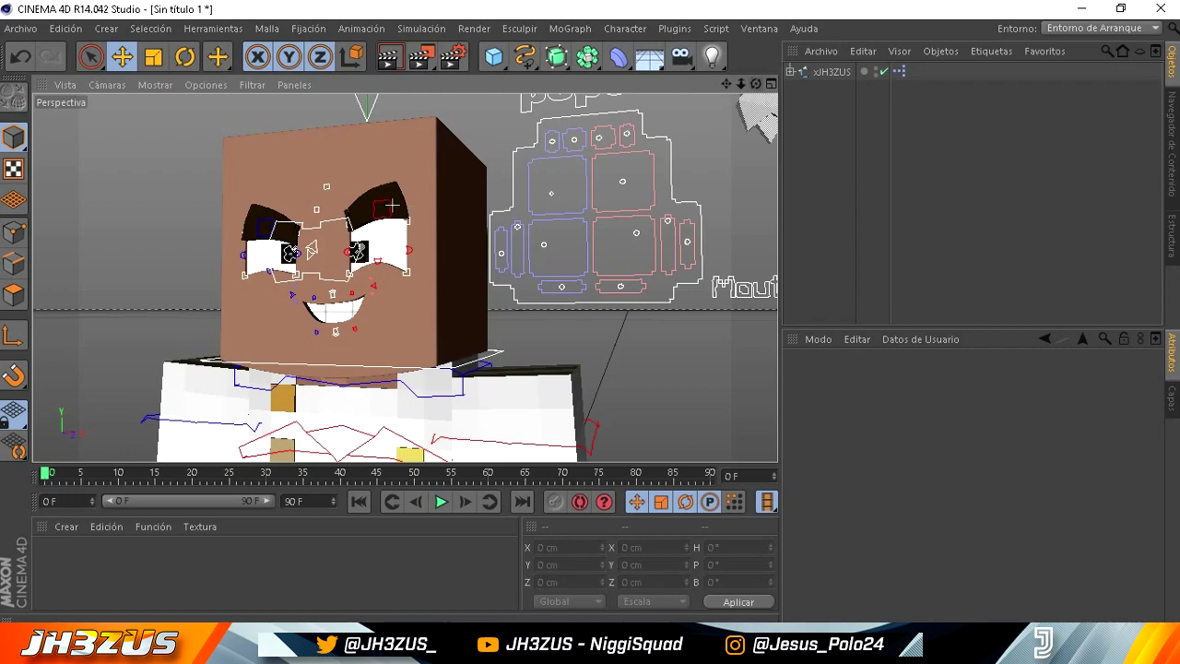
scroll(590, 314, down, 3)
alt+middle_drag(590, 314, 721, 150)
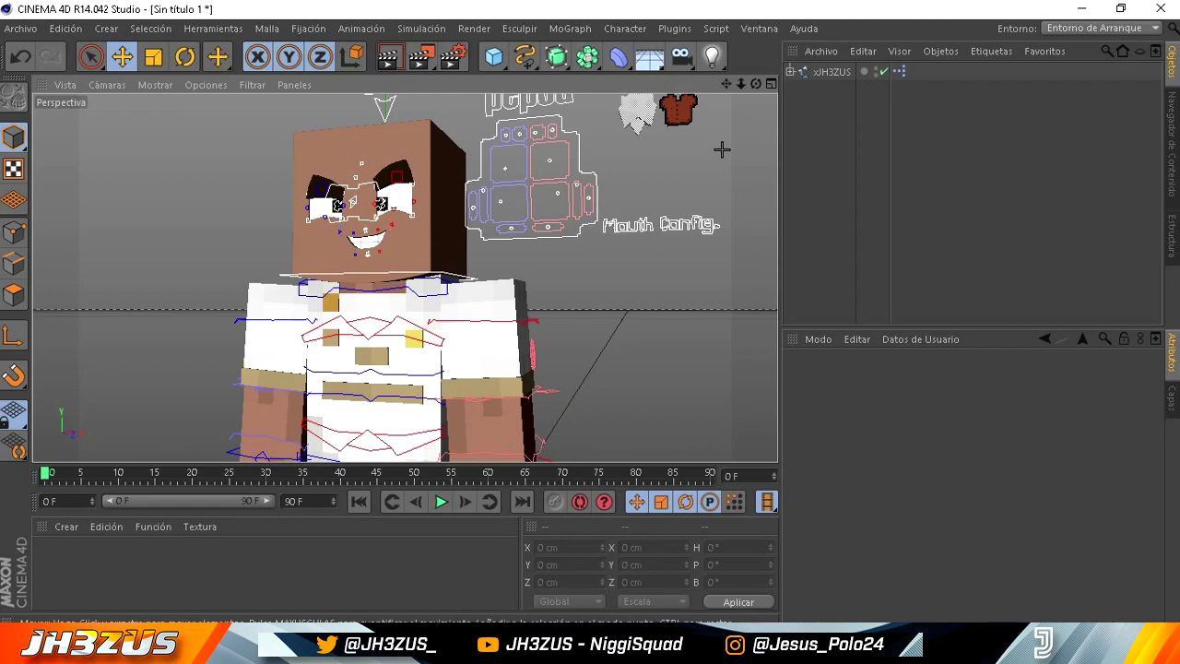
alt+middle_drag(722, 149, 717, 120)
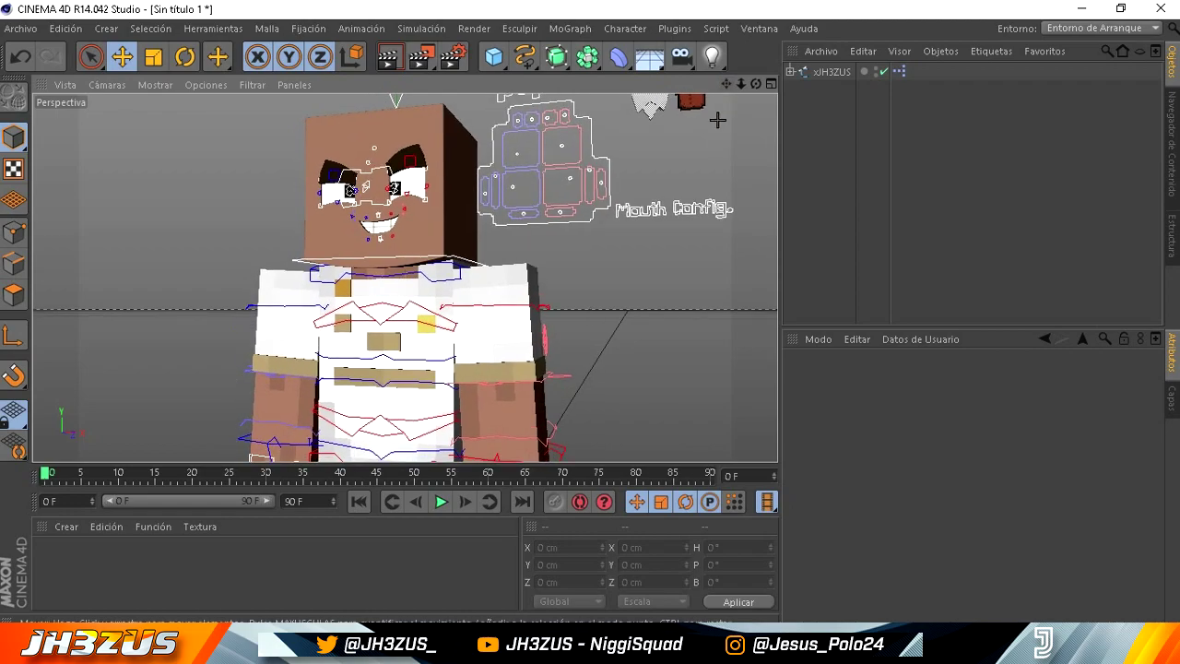